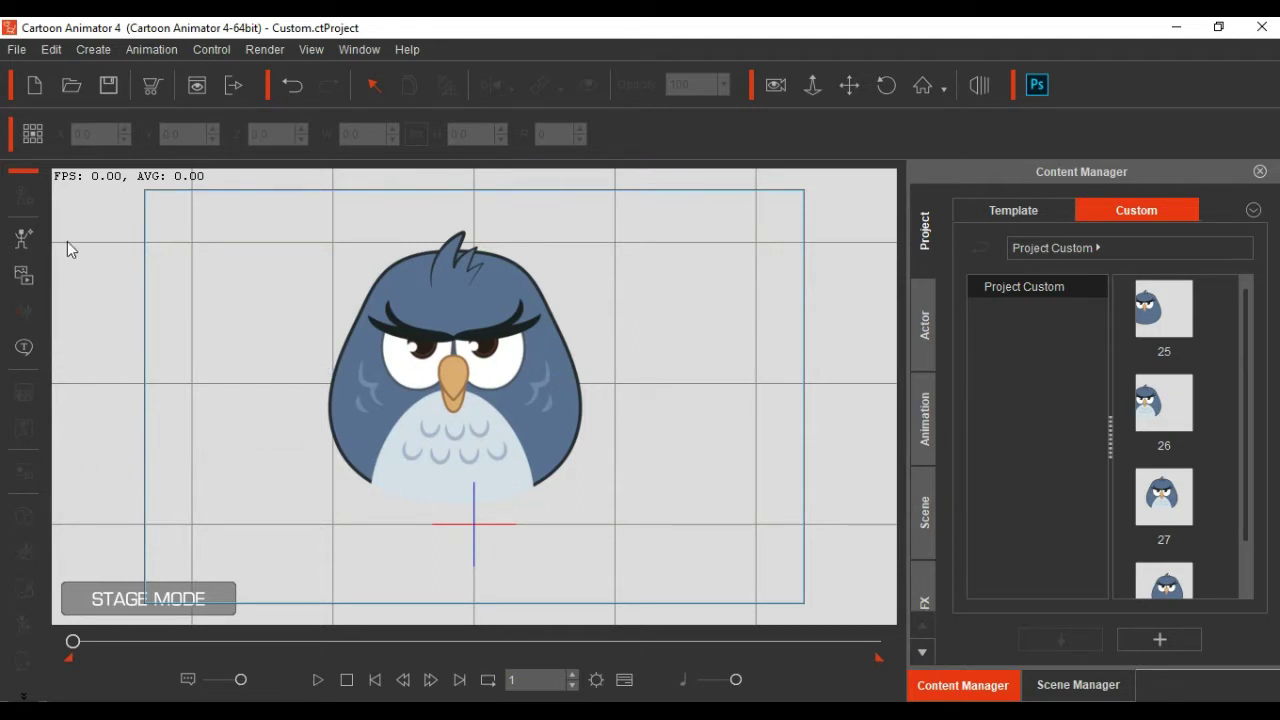
Step: Test the bird's head turn with the Face Key Editor's rotation gizmo and restore the default key
click(476, 363)
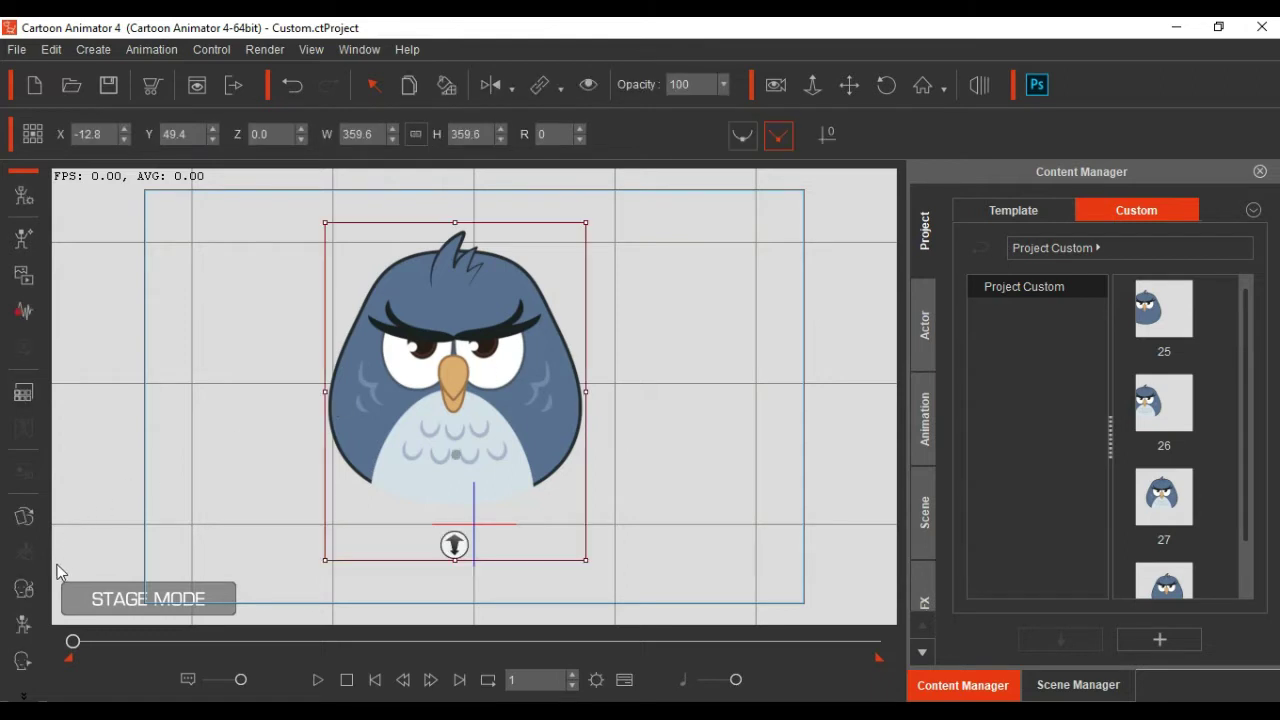
click(24, 661)
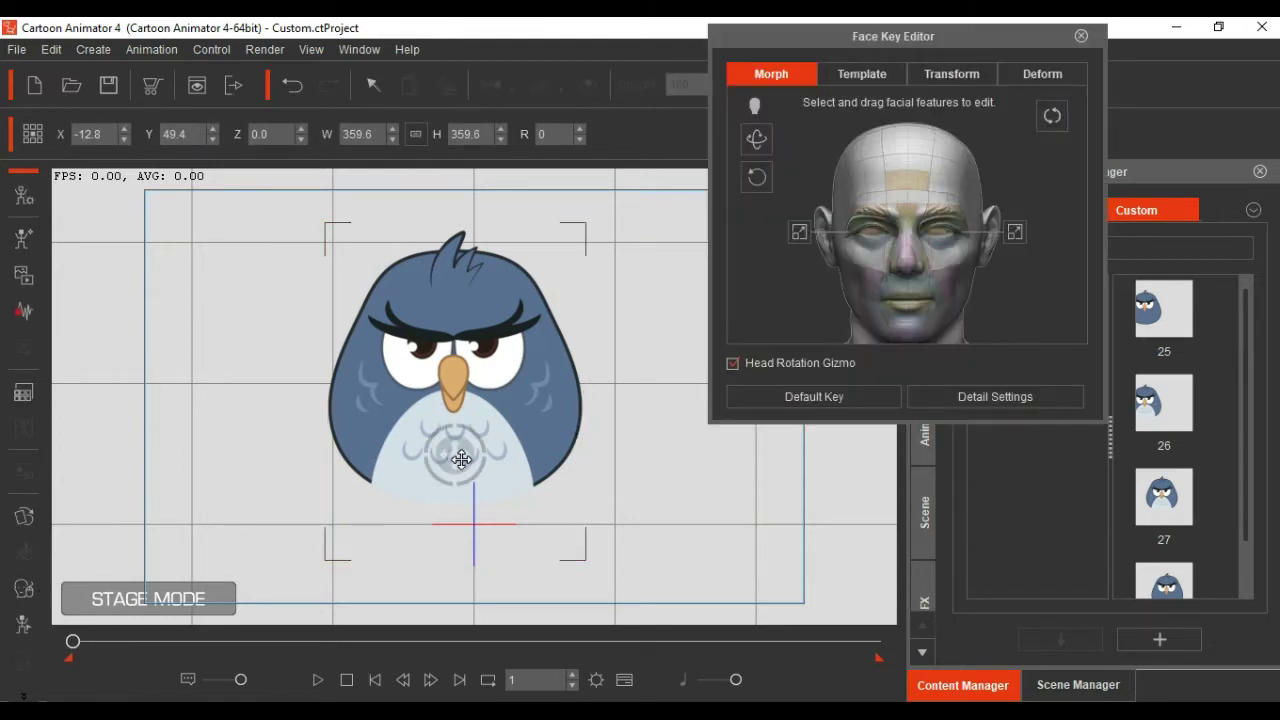
drag(455, 455, 619, 464)
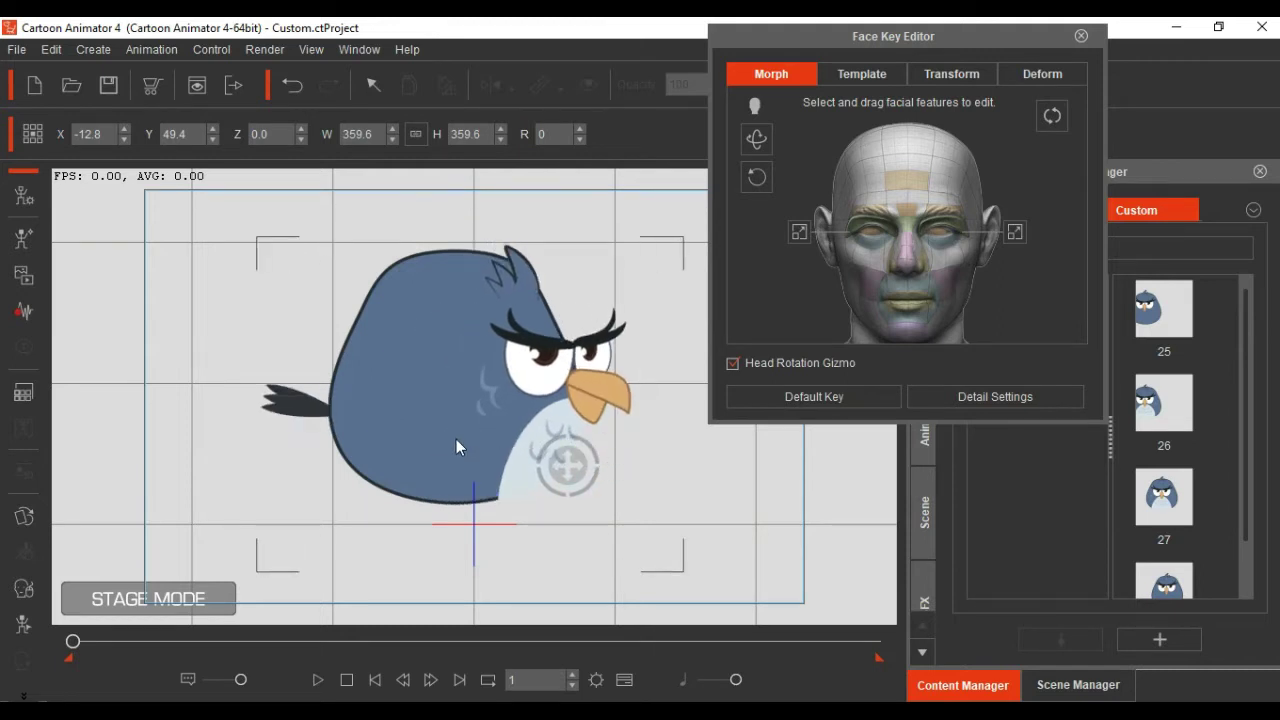
drag(588, 459, 467, 468)
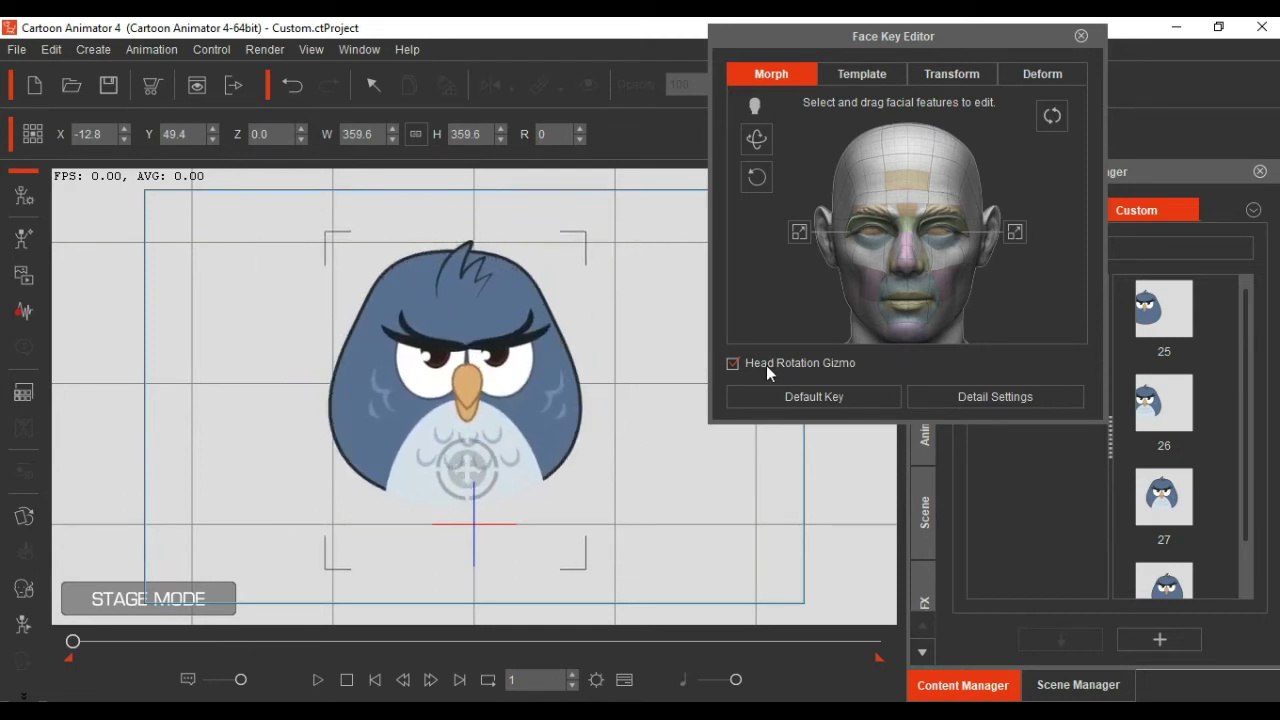
click(785, 396)
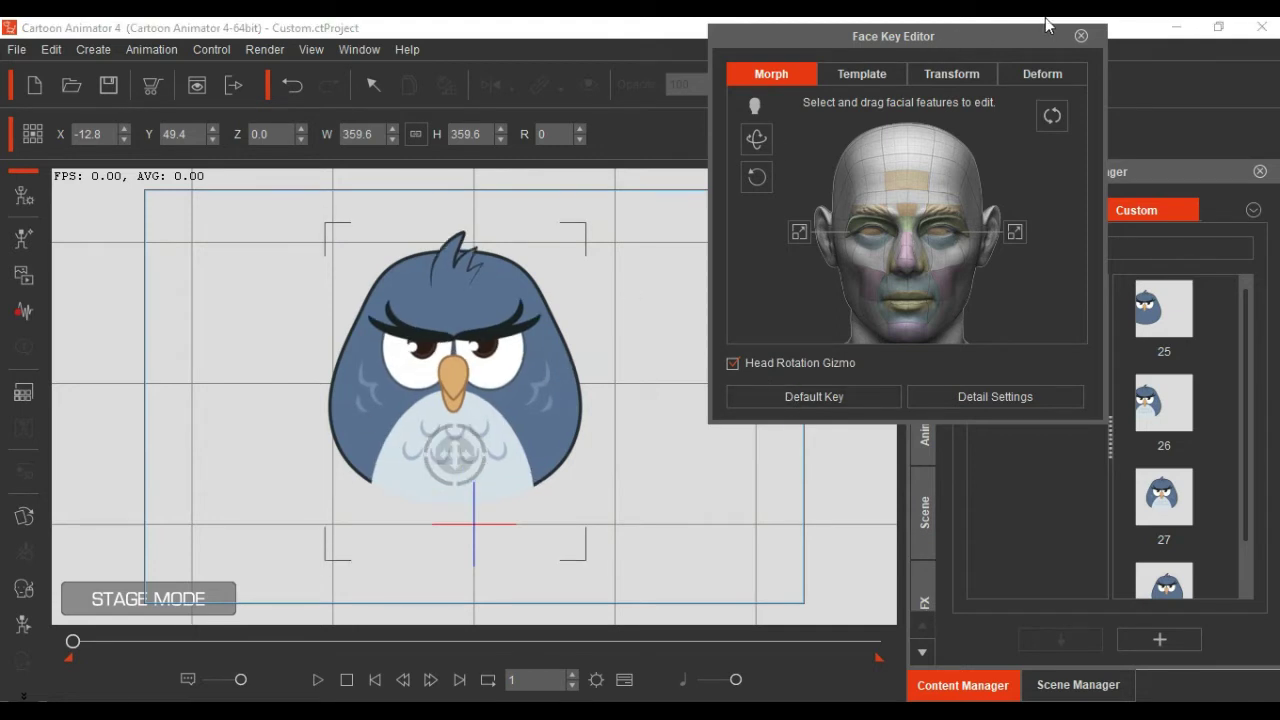
click(1081, 36)
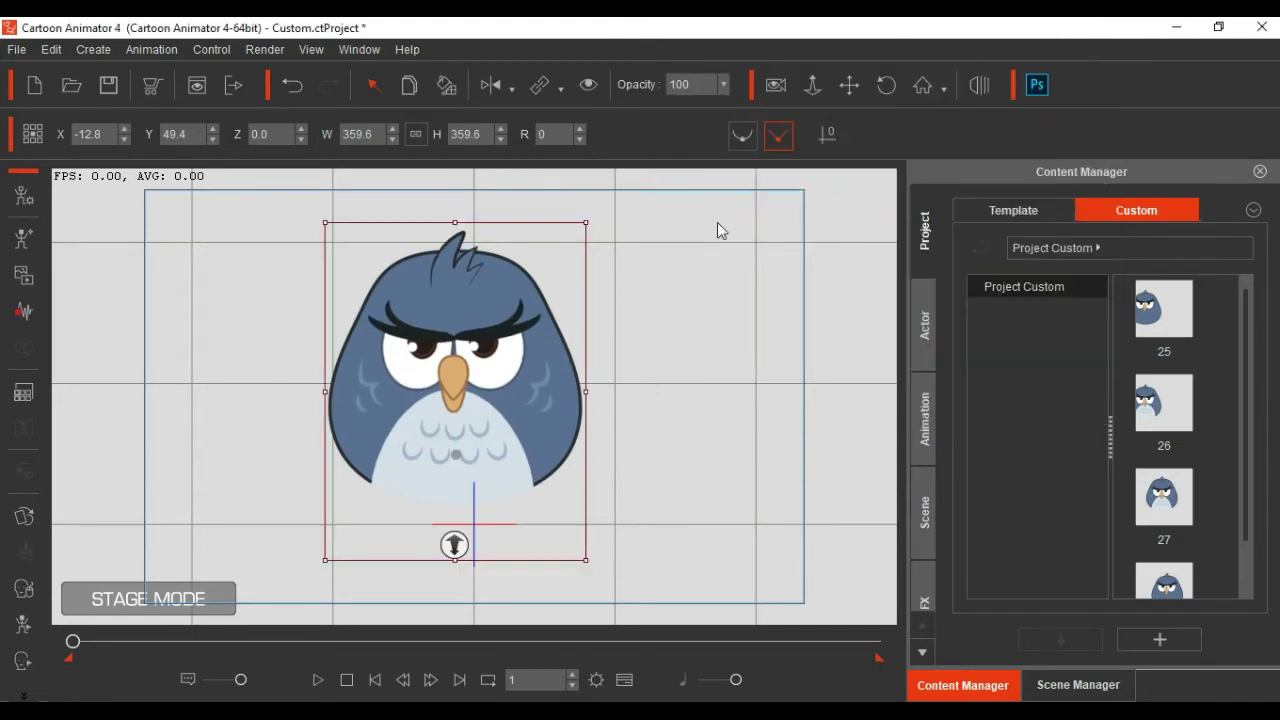
Step: Open the bird in the composer's 360 Head Creator and preview its head rotation
click(23, 197)
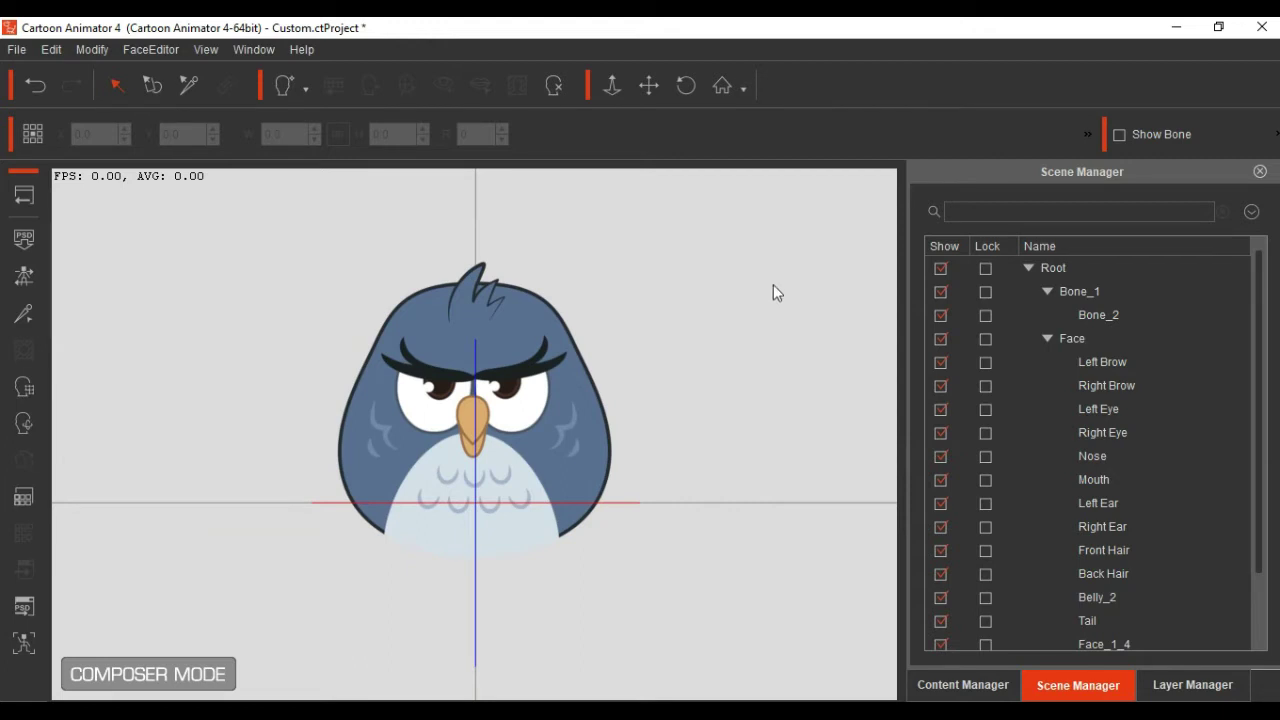
click(25, 428)
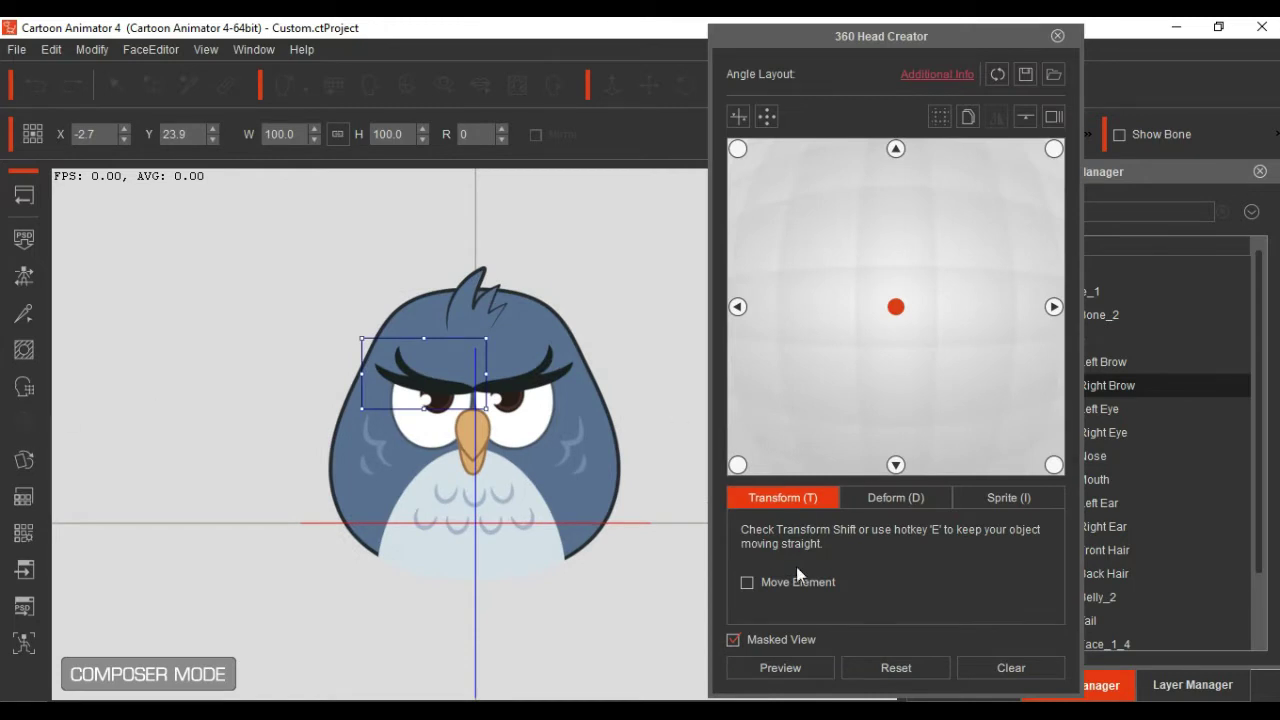
click(779, 667)
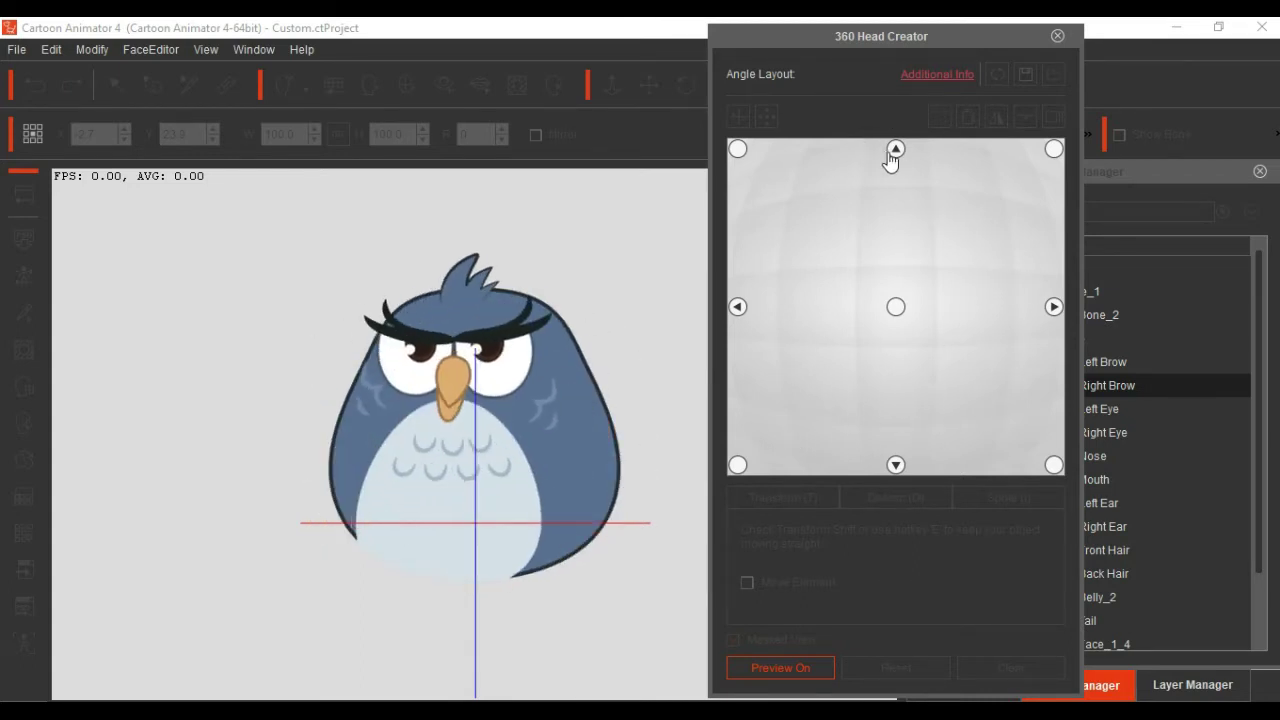
click(781, 667)
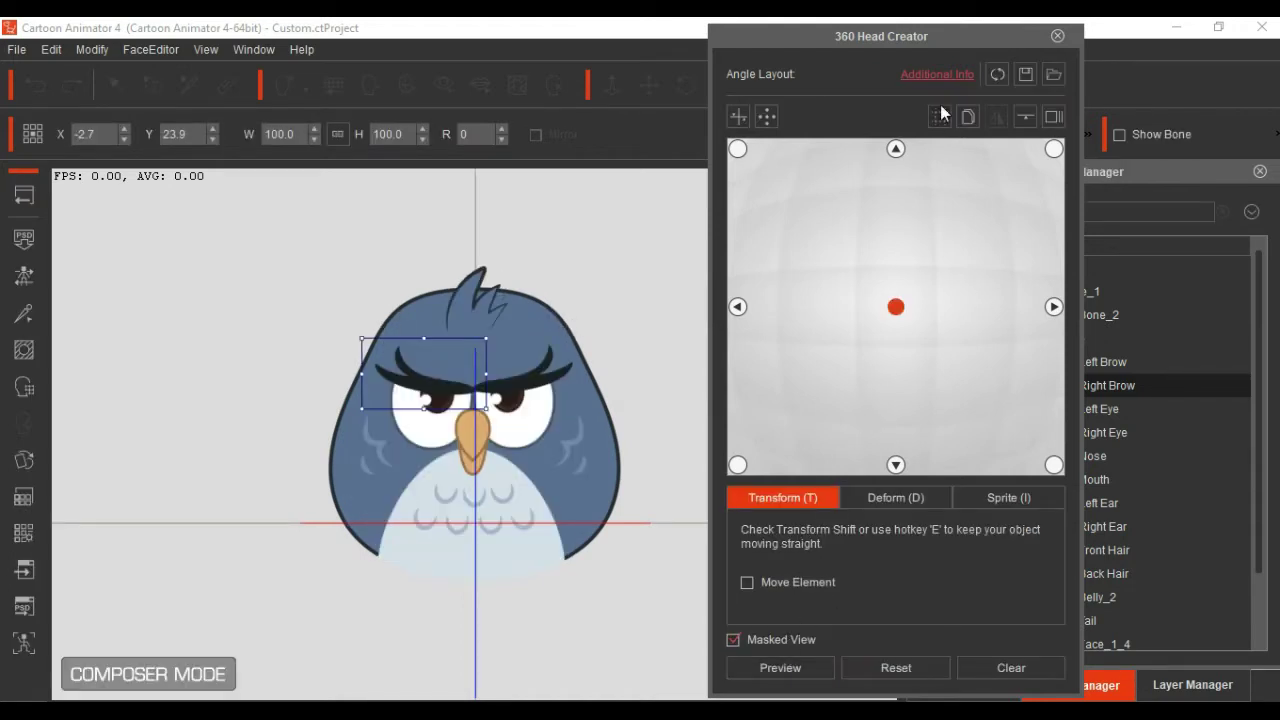
Step: Show the bird's layer order and select the Face layer
drag(951, 43, 883, 51)
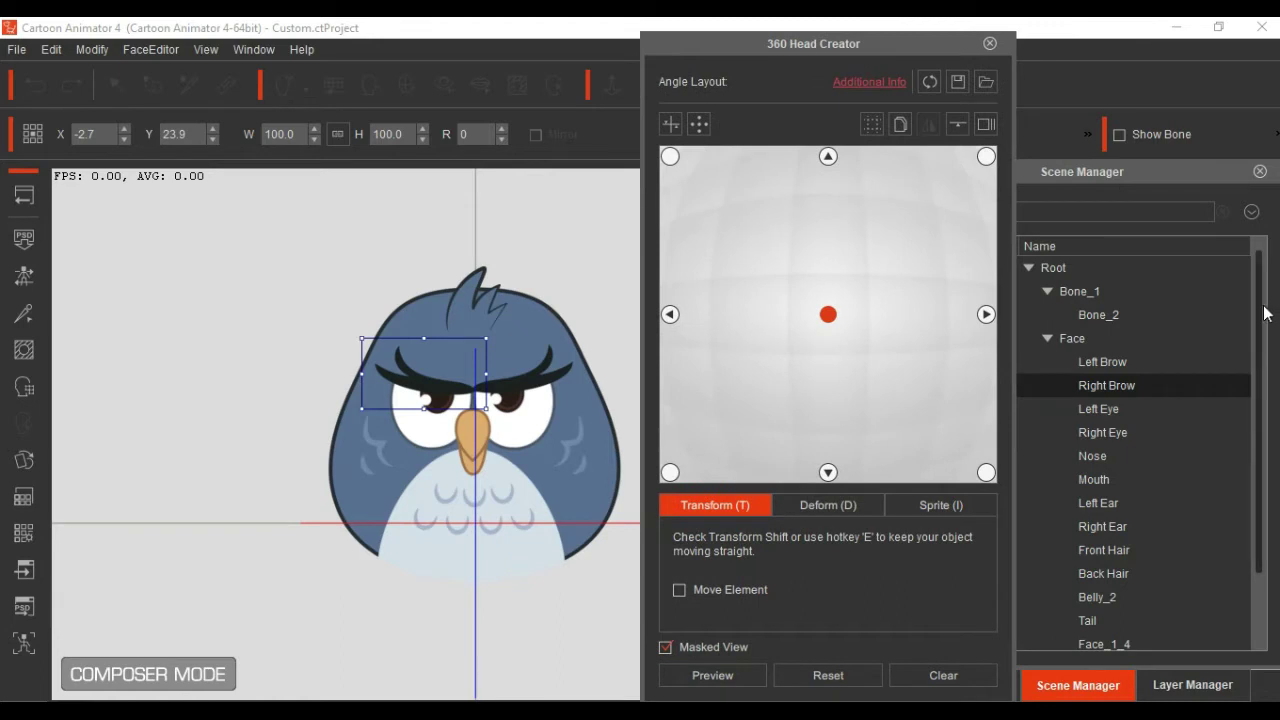
scroll(1258, 327, down, 1)
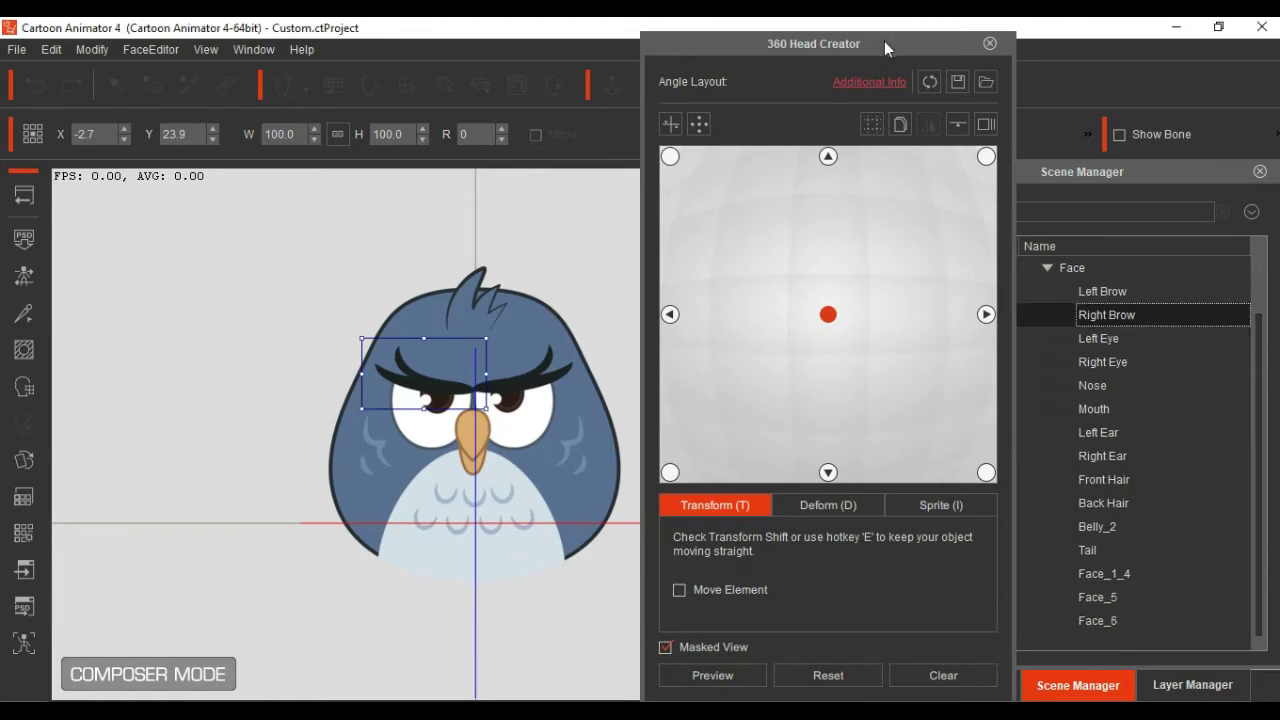
drag(884, 41, 831, 58)
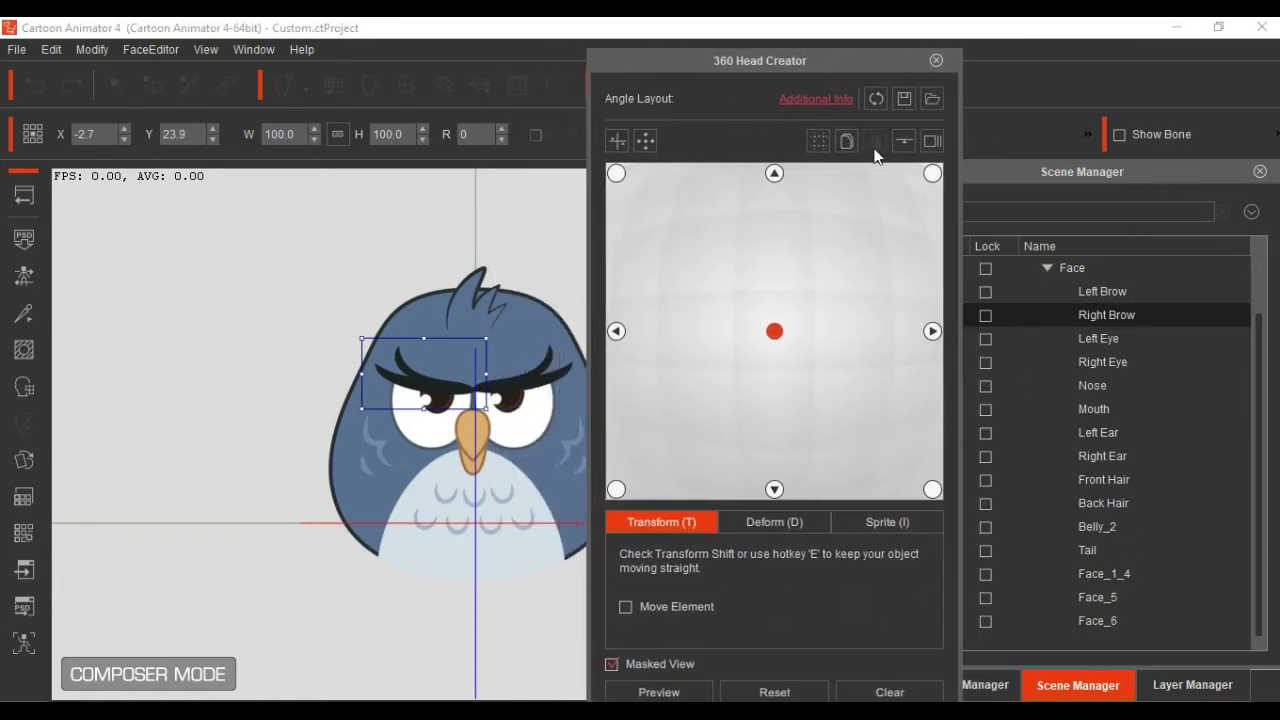
click(1195, 686)
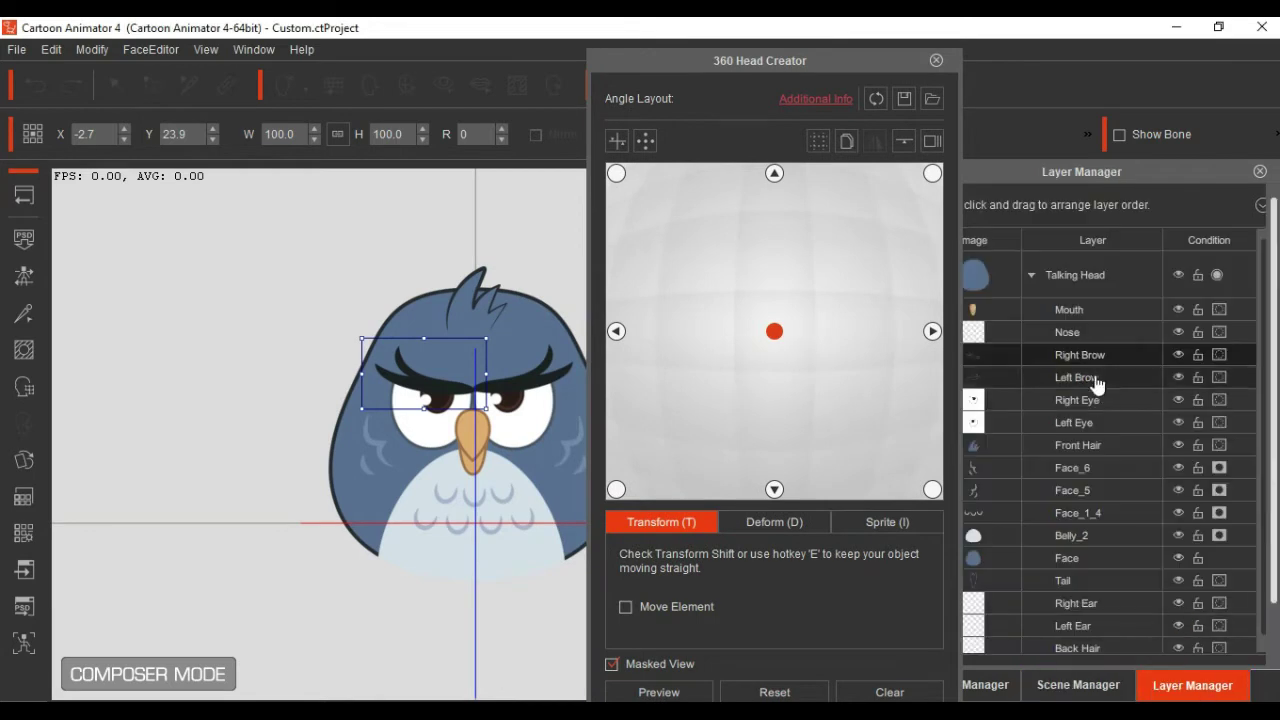
click(1098, 560)
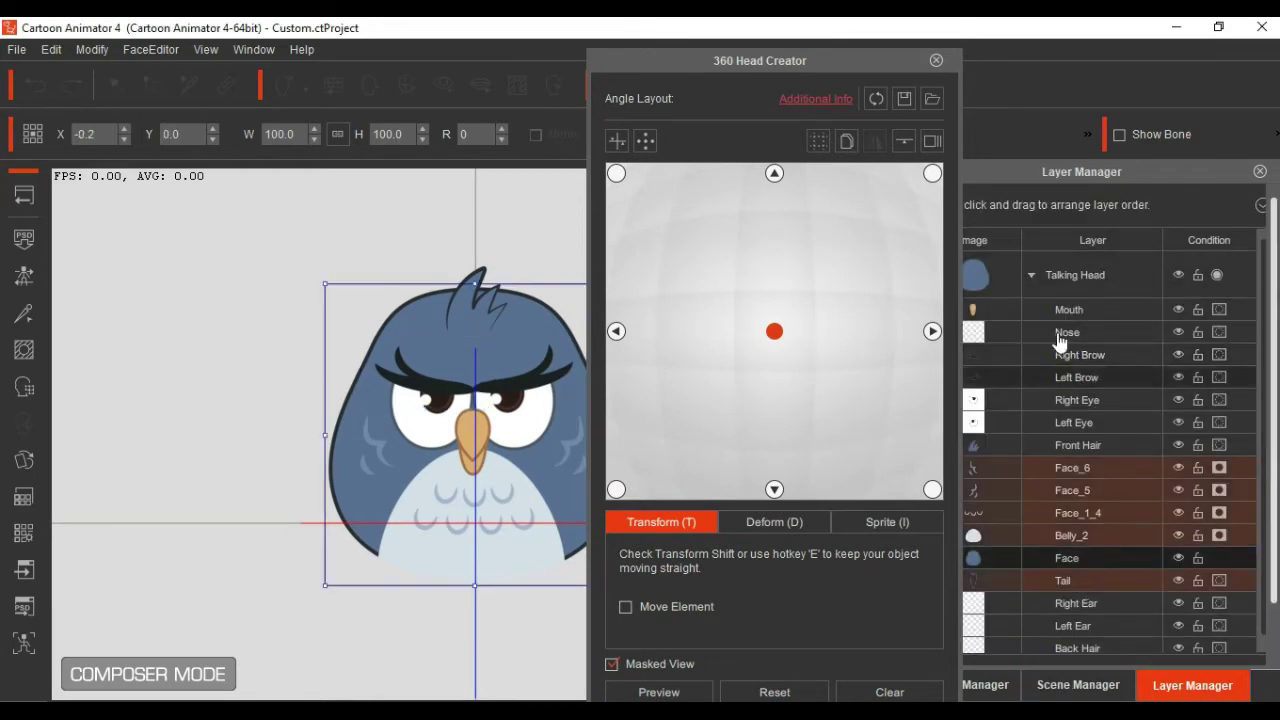
drag(865, 64, 986, 67)
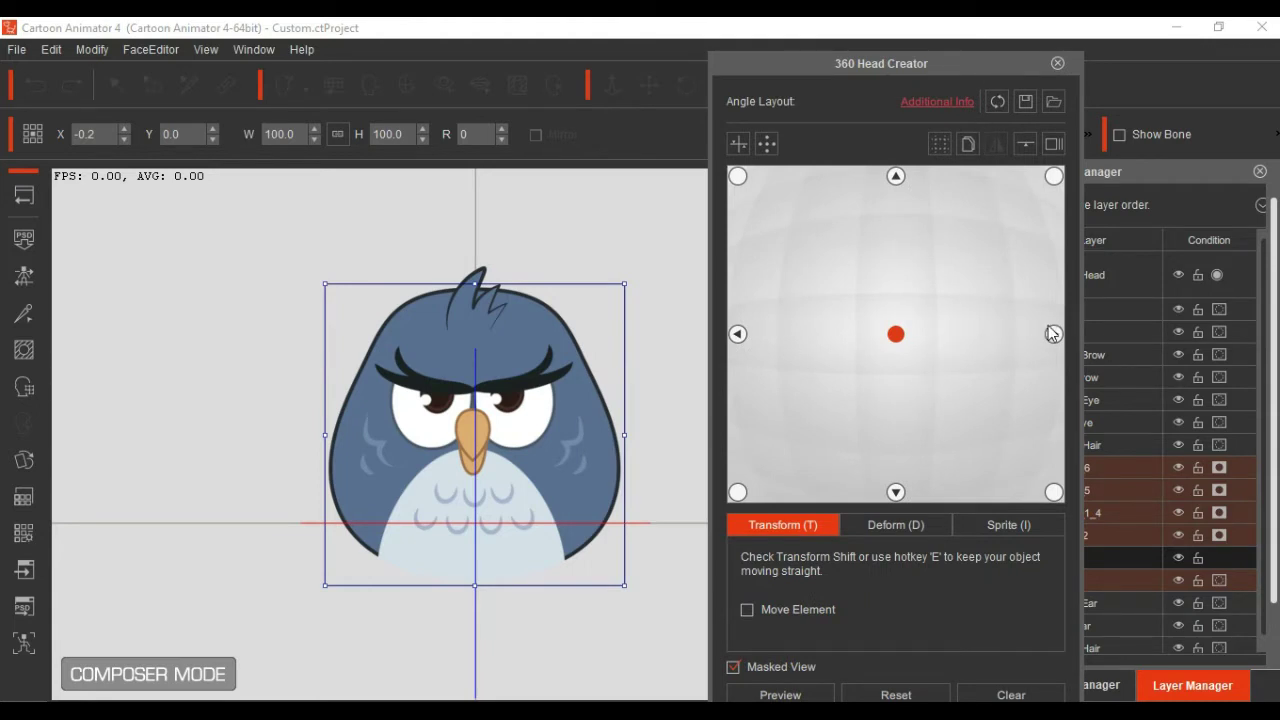
Step: Add an angle point midway between the front and right-facing views and preview the head turn
click(767, 145)
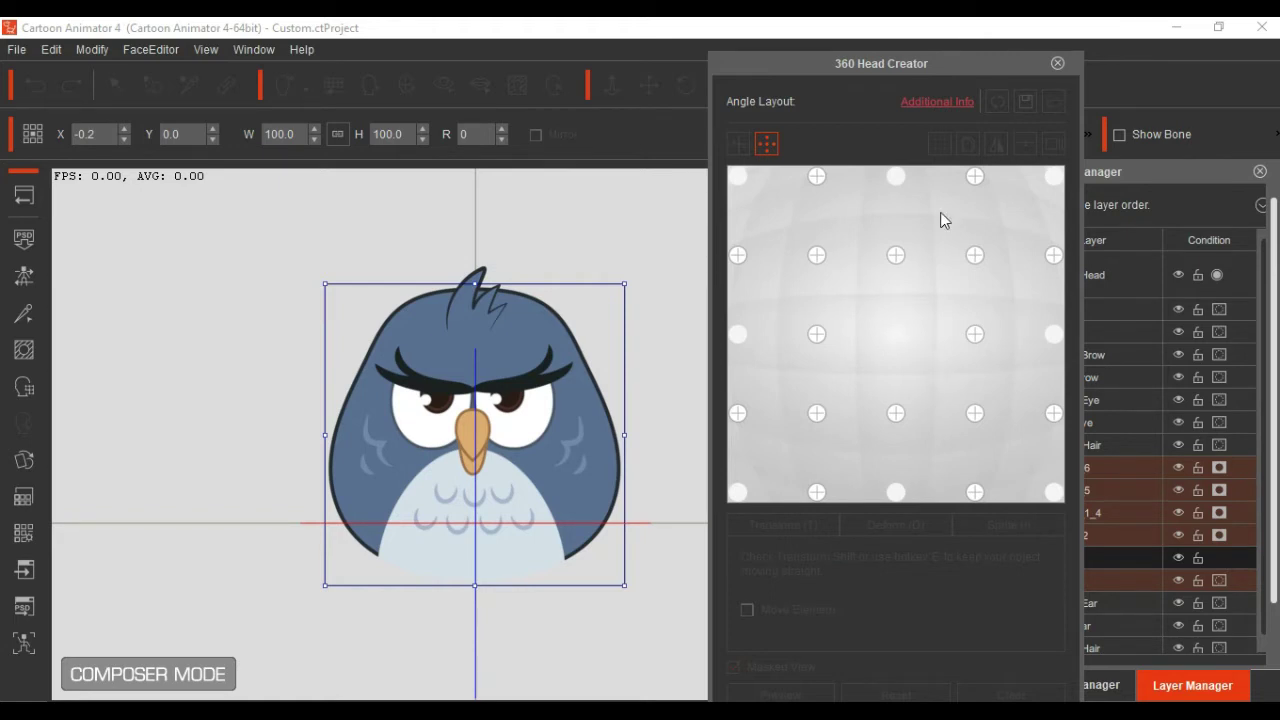
click(975, 336)
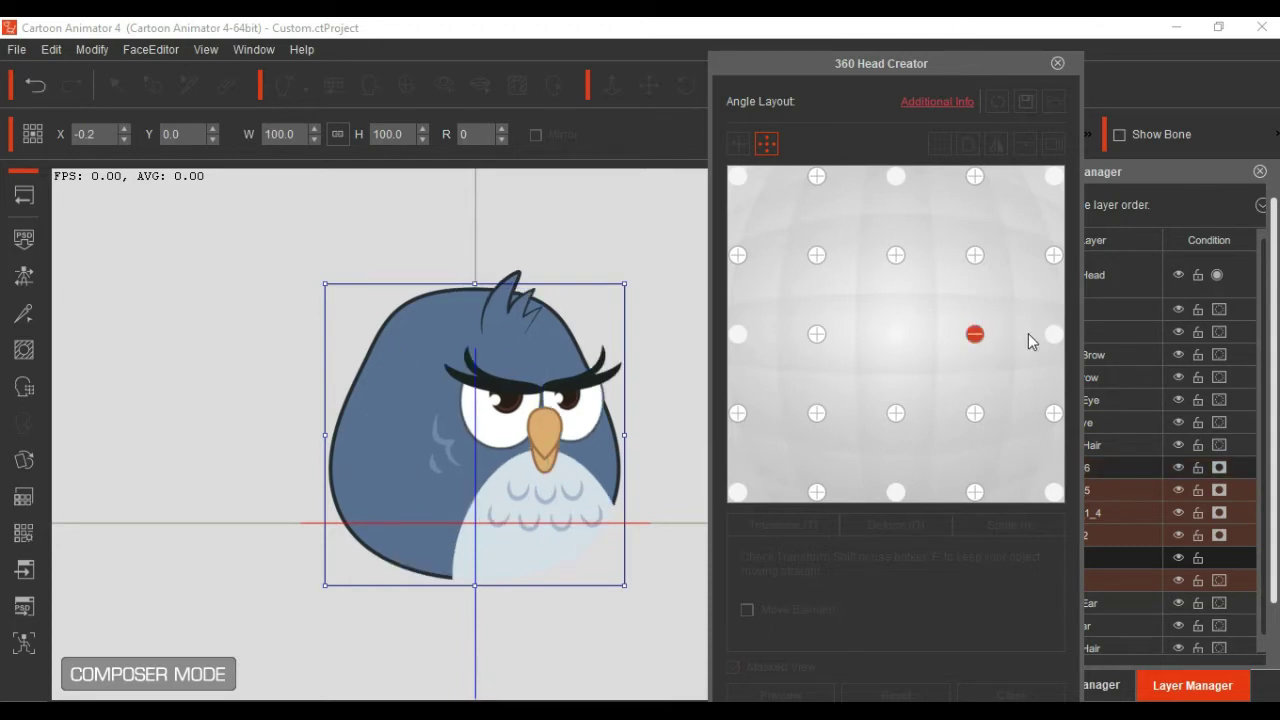
click(770, 145)
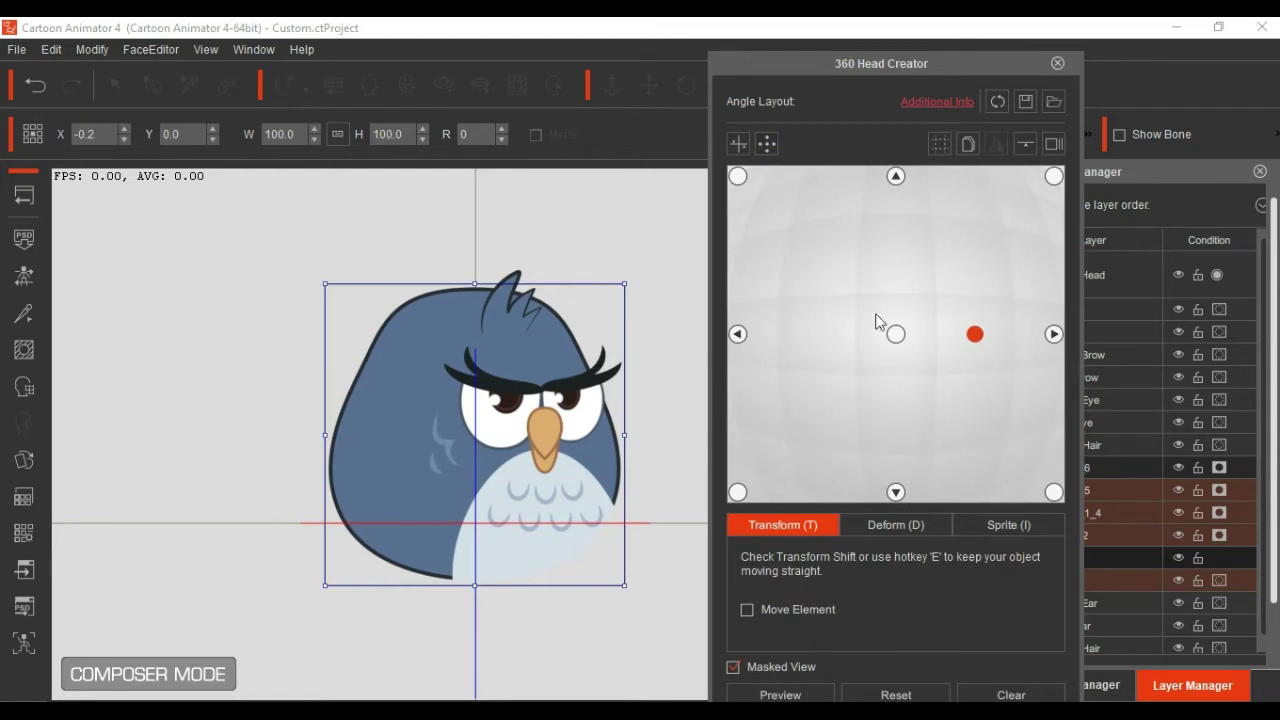
click(787, 696)
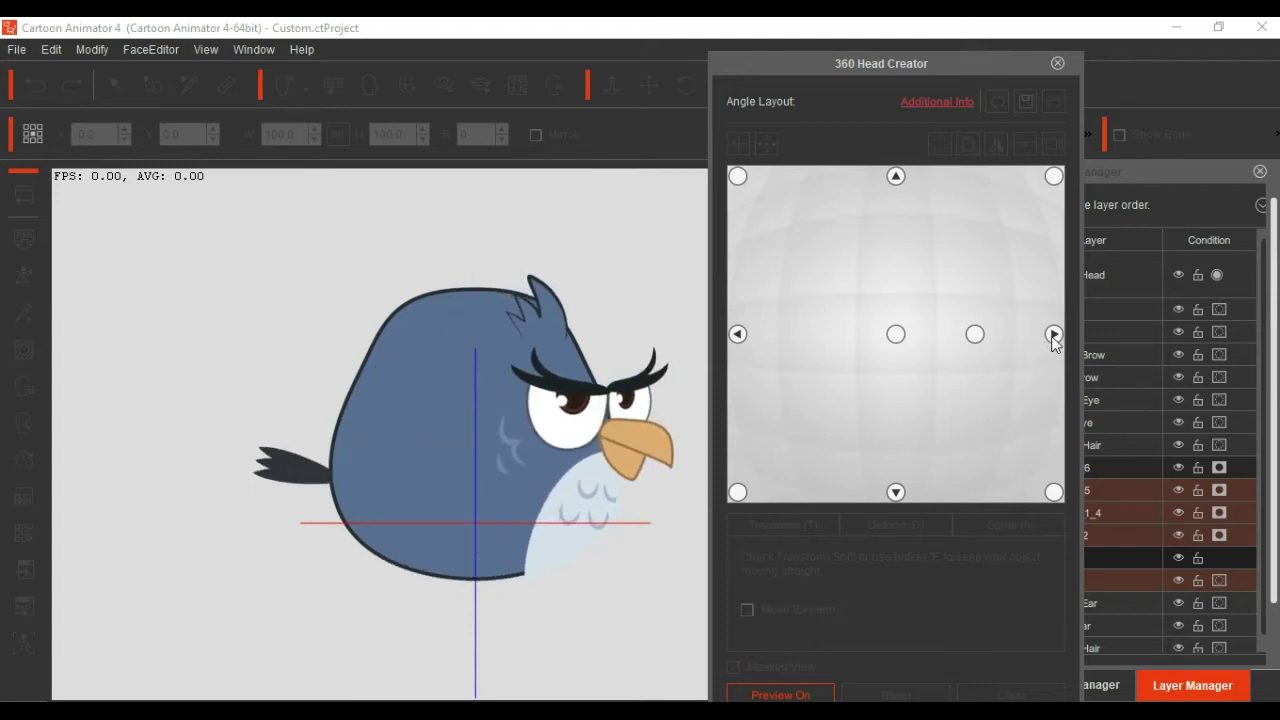
click(790, 692)
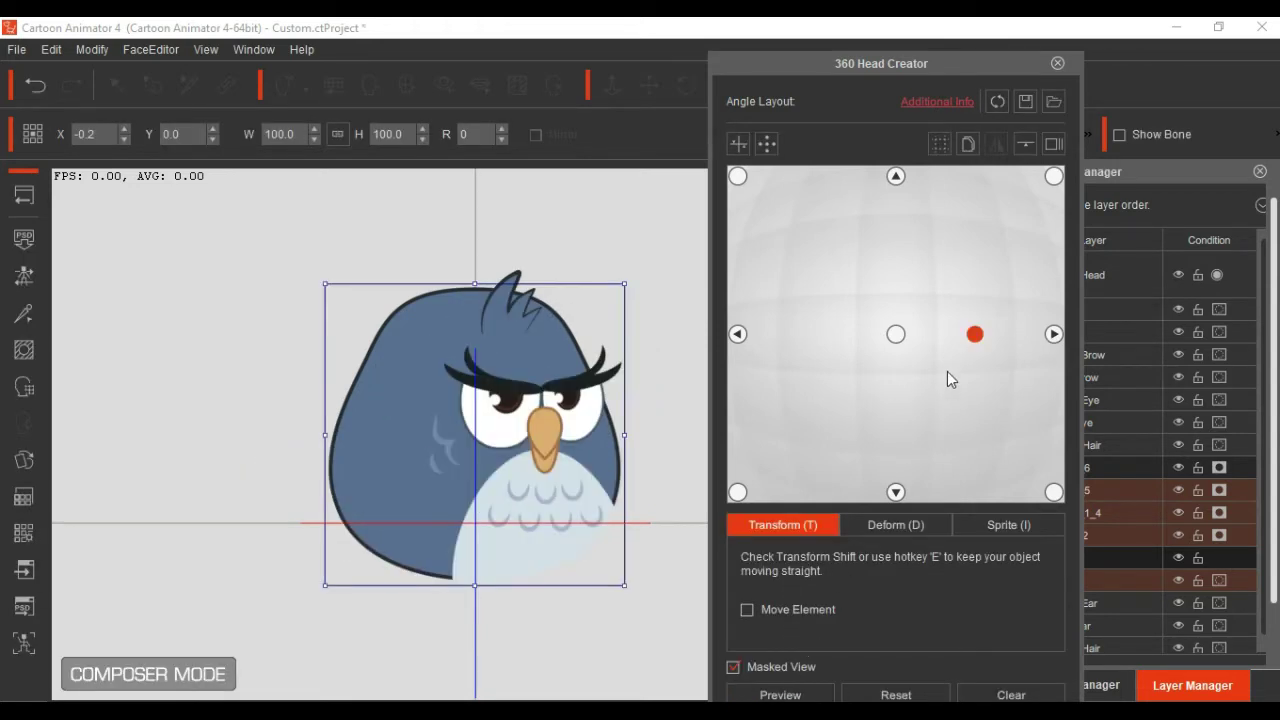
Step: Copy the right-facing angle's settings to the intermediate angle point between front and right
click(1053, 335)
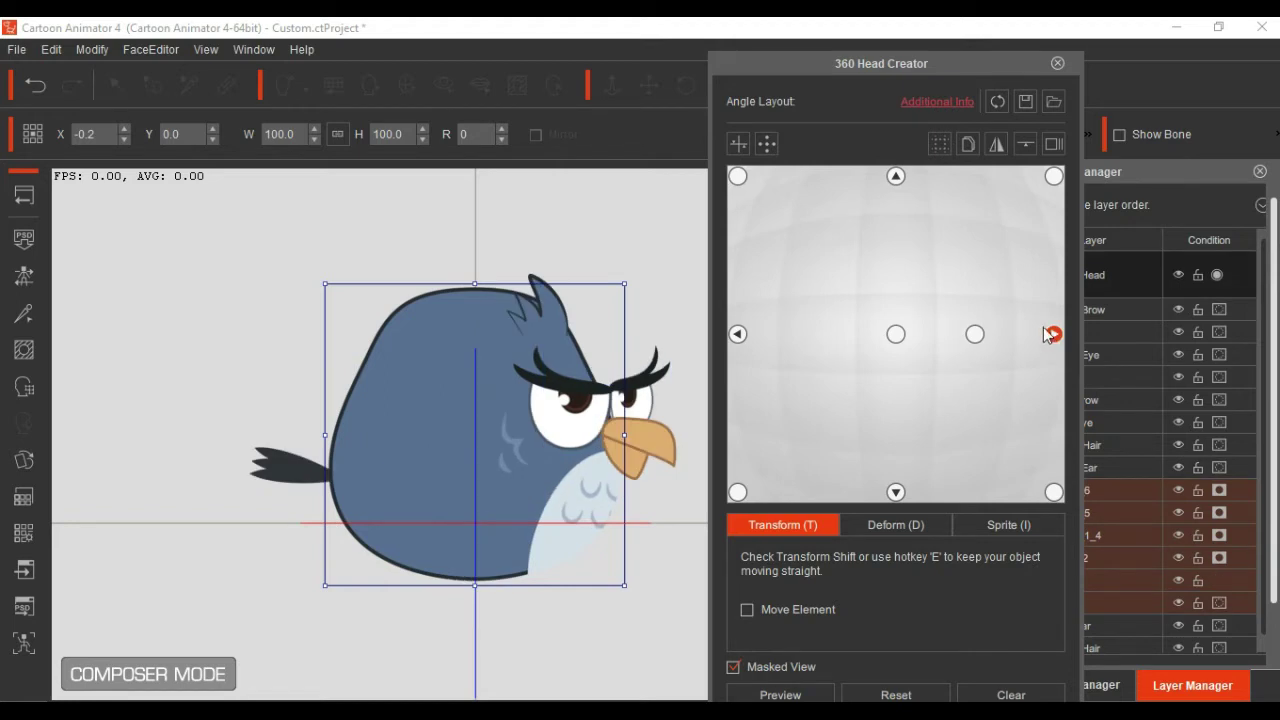
click(970, 145)
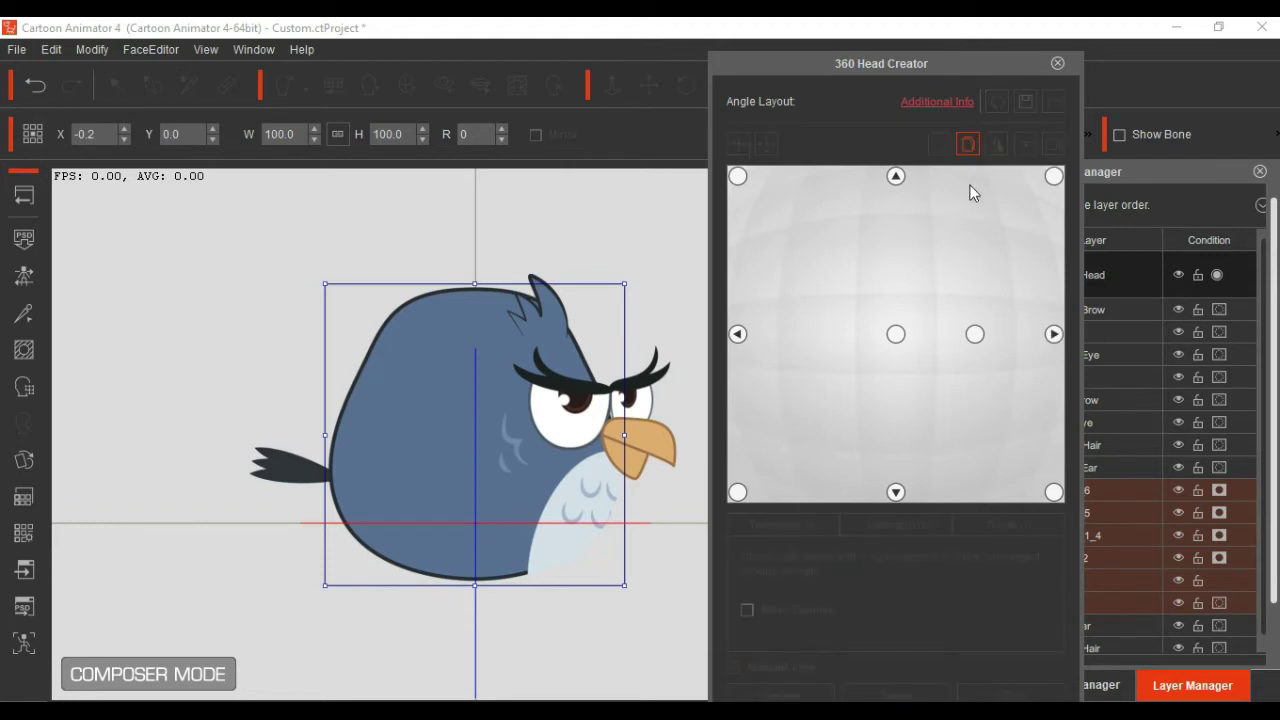
click(1054, 334)
click(977, 332)
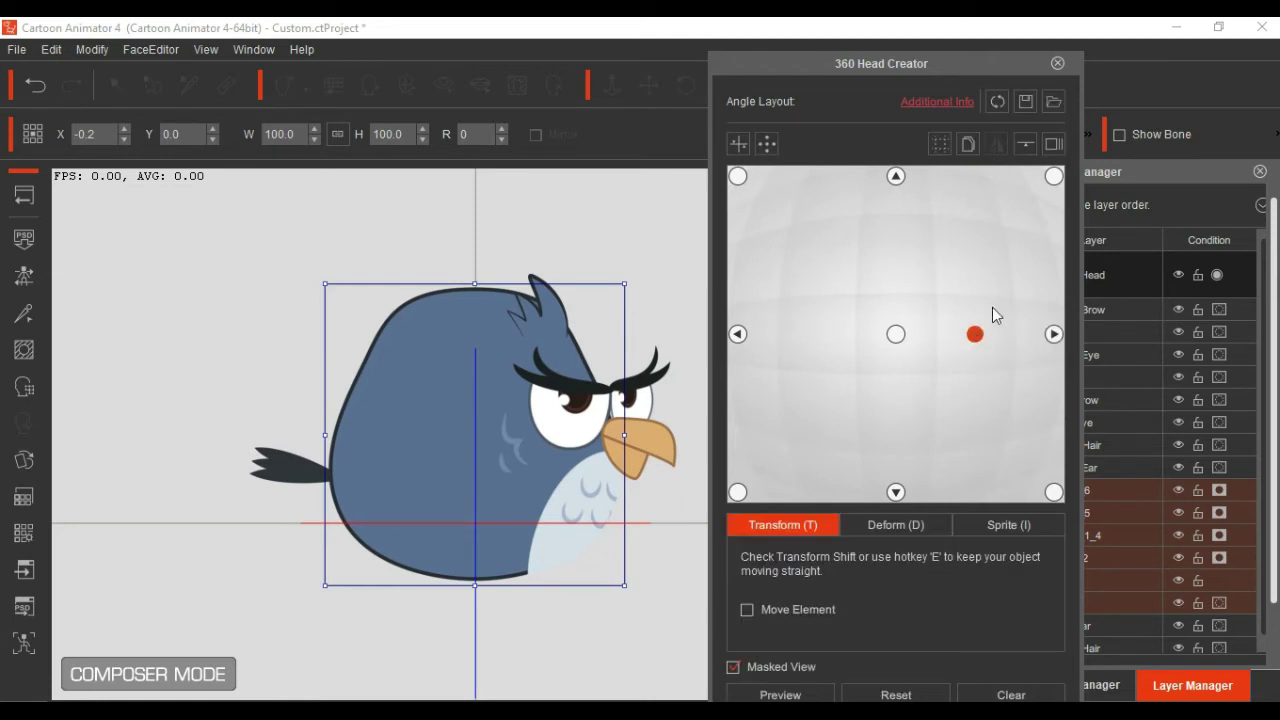
Step: Compare the right-facing angle with the intermediate one and preview the head turn between them
click(1055, 334)
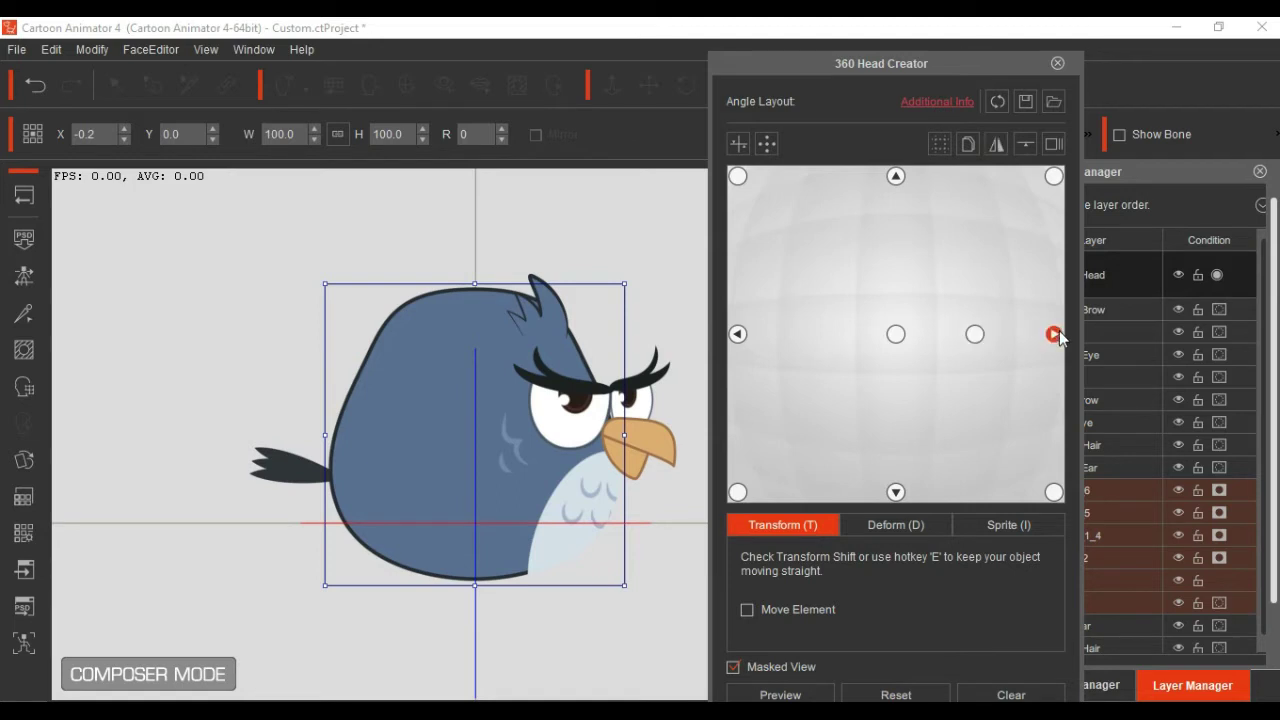
click(976, 334)
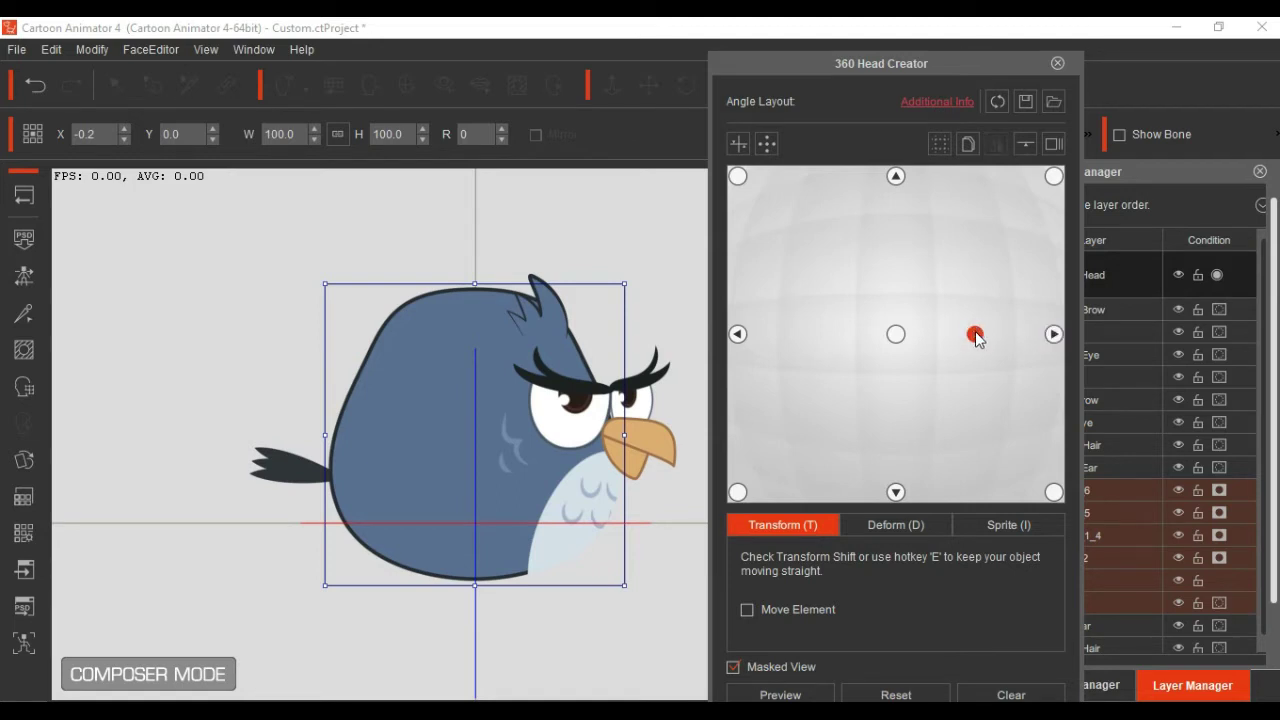
click(770, 692)
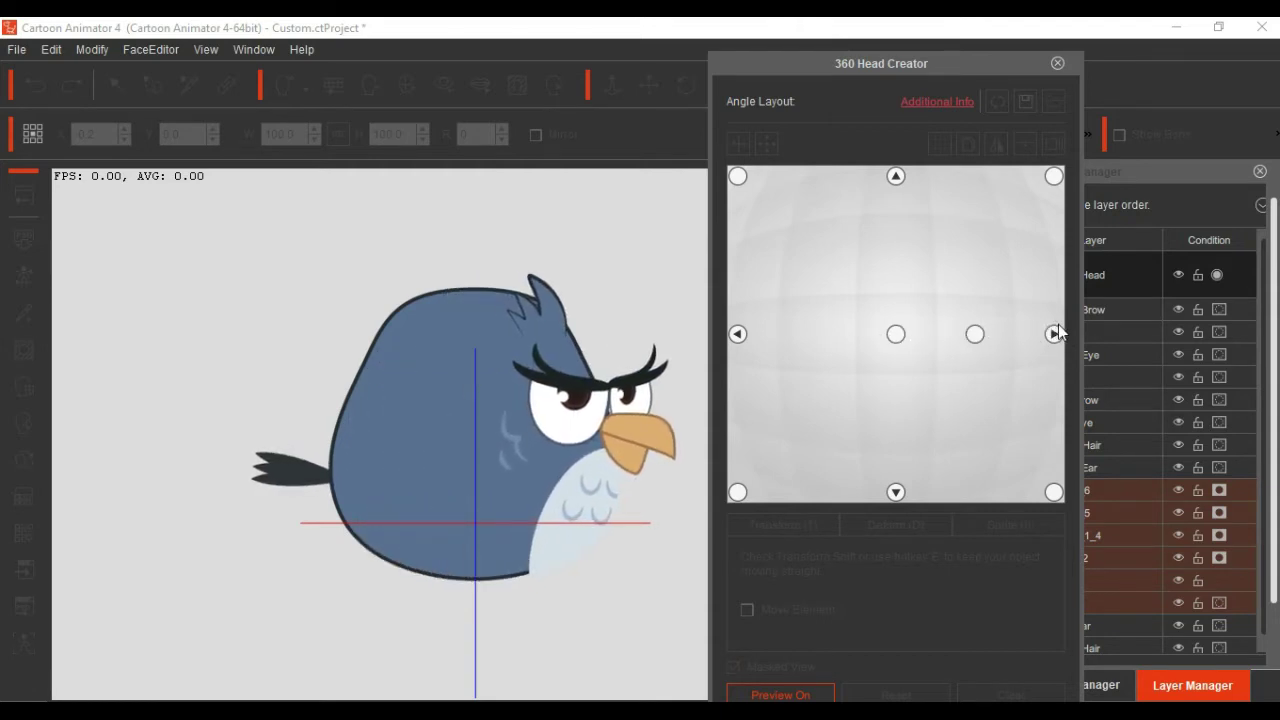
click(800, 694)
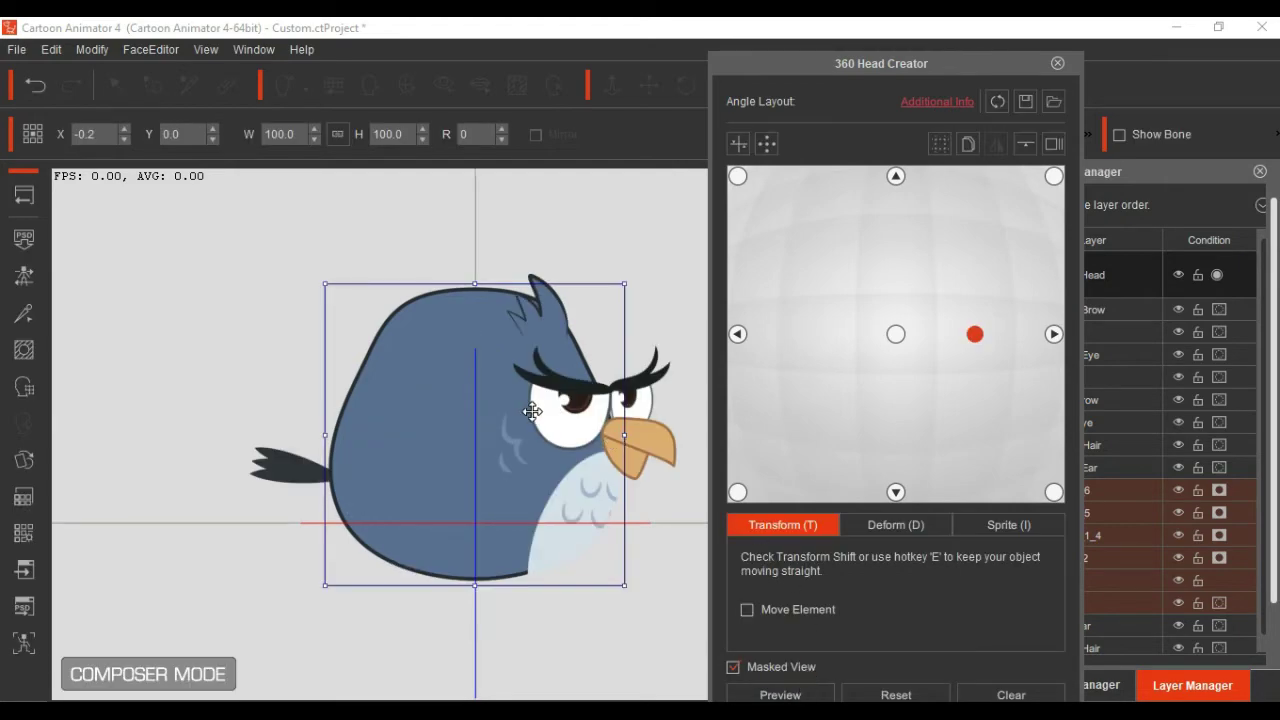
Step: At the right-facing angle, unmask the Belly_2, Face_5 and Face_6 layers and move the bird to about X 2.7, Y 1.1
click(1054, 334)
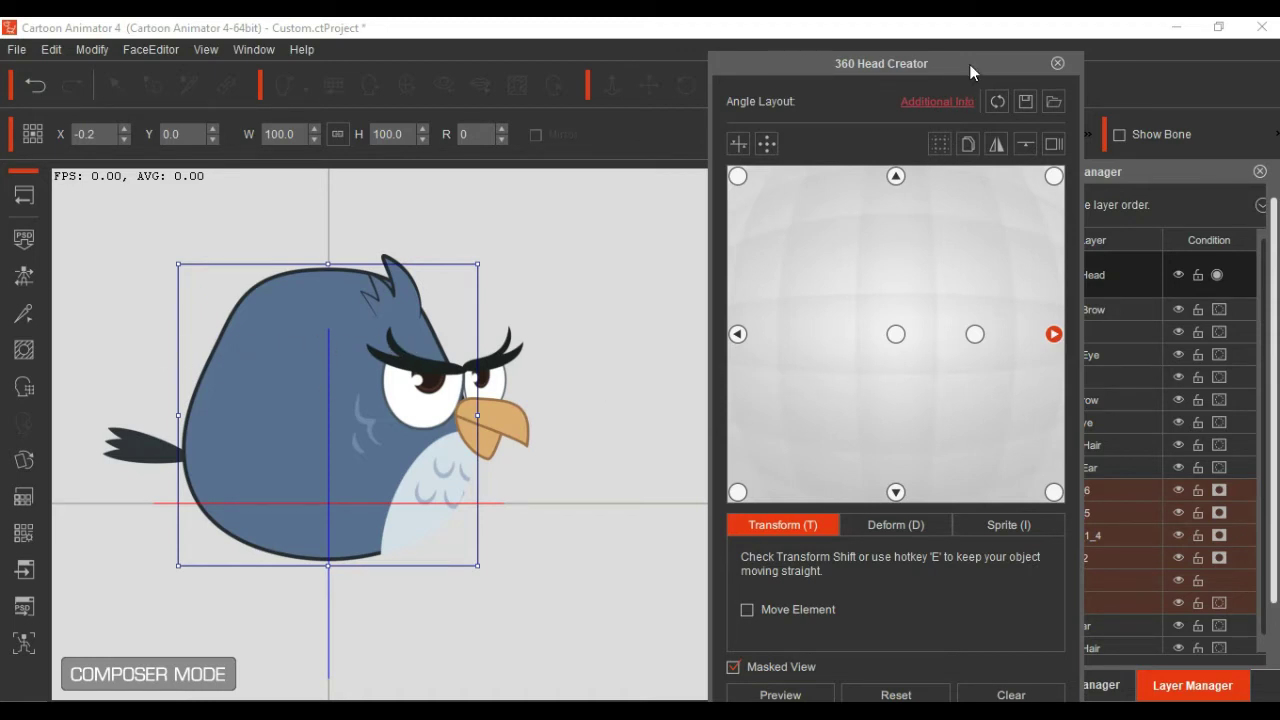
drag(970, 72, 826, 72)
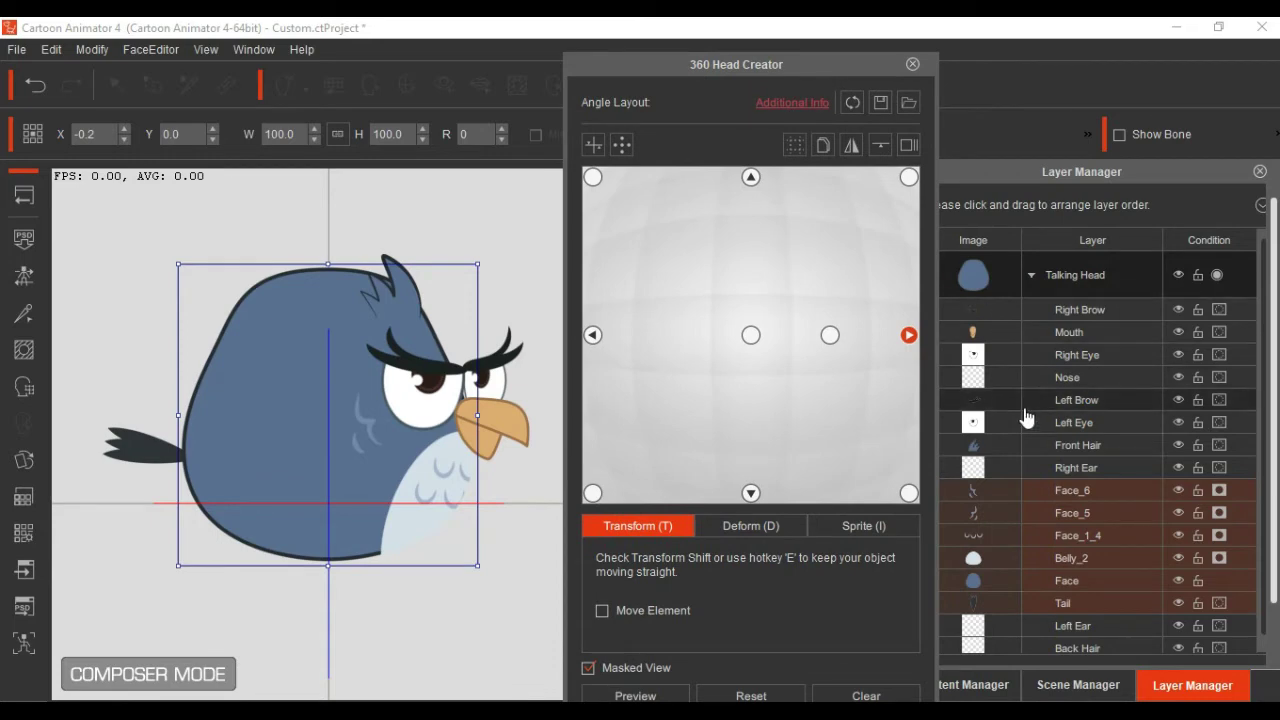
click(1221, 560)
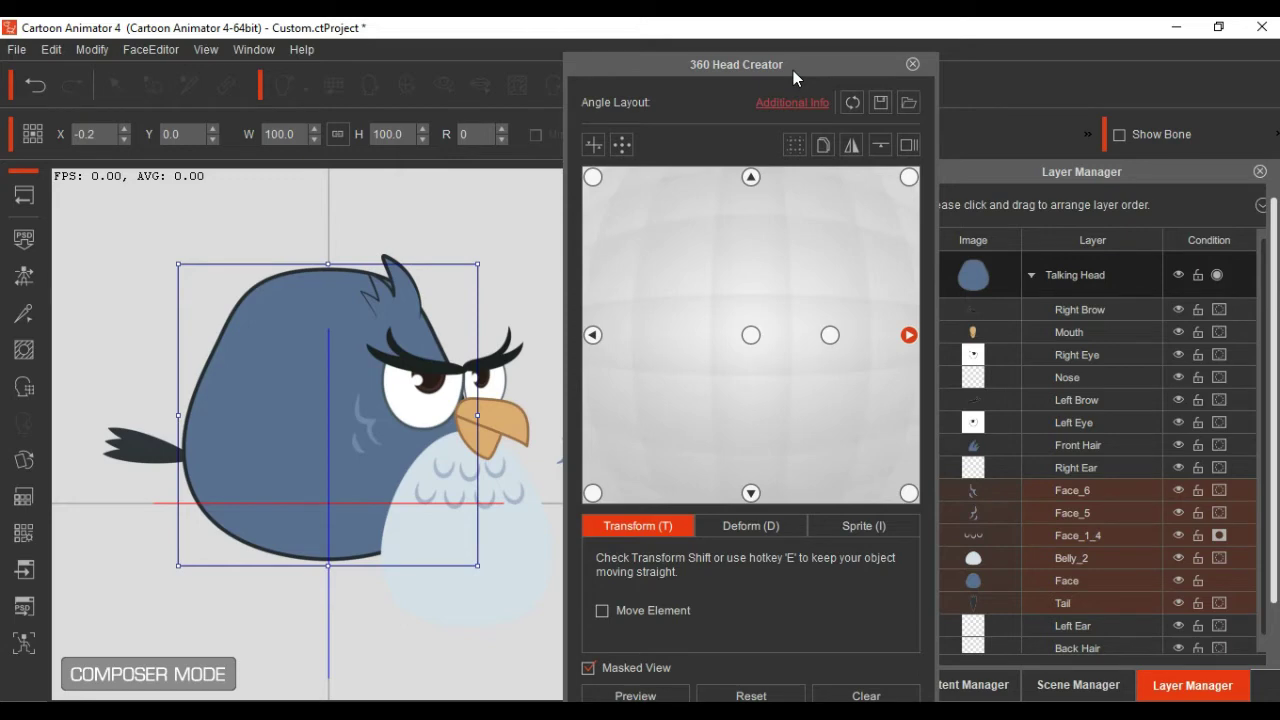
drag(793, 70, 1049, 76)
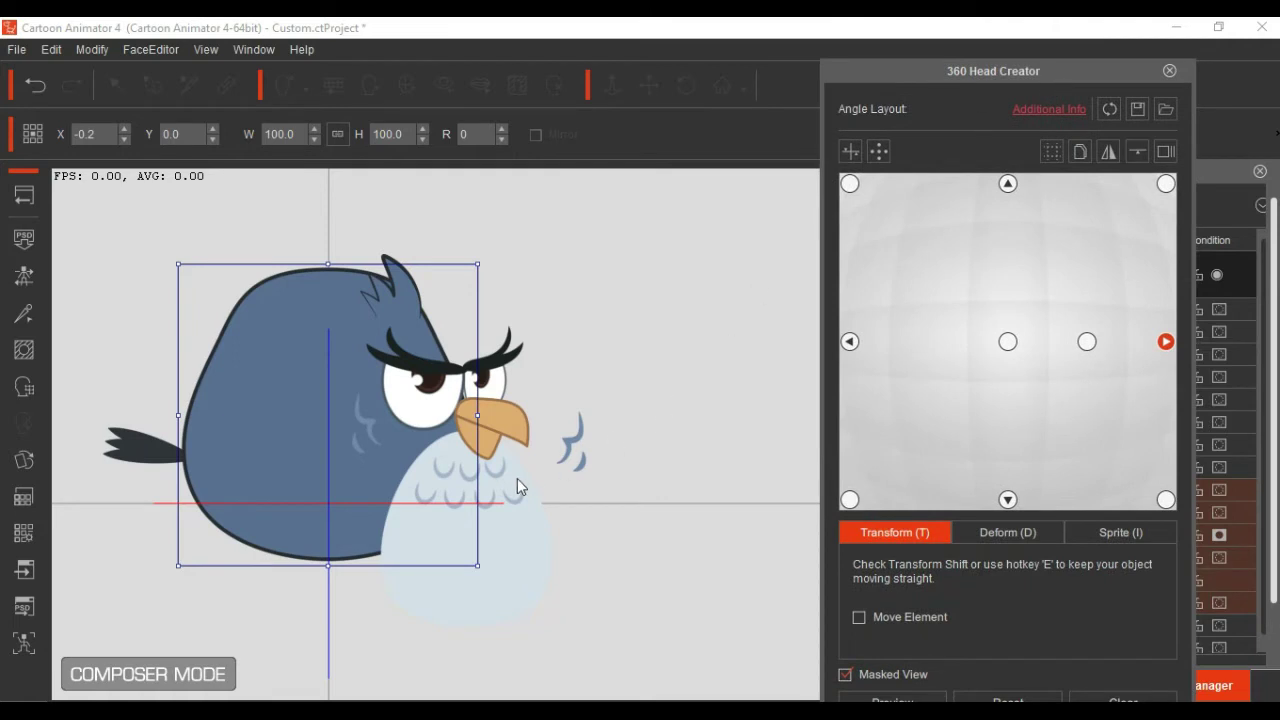
mouse_move(451, 477)
mouse_down()
mouse_move(497, 479)
mouse_move(469, 466)
mouse_move(468, 487)
mouse_up()
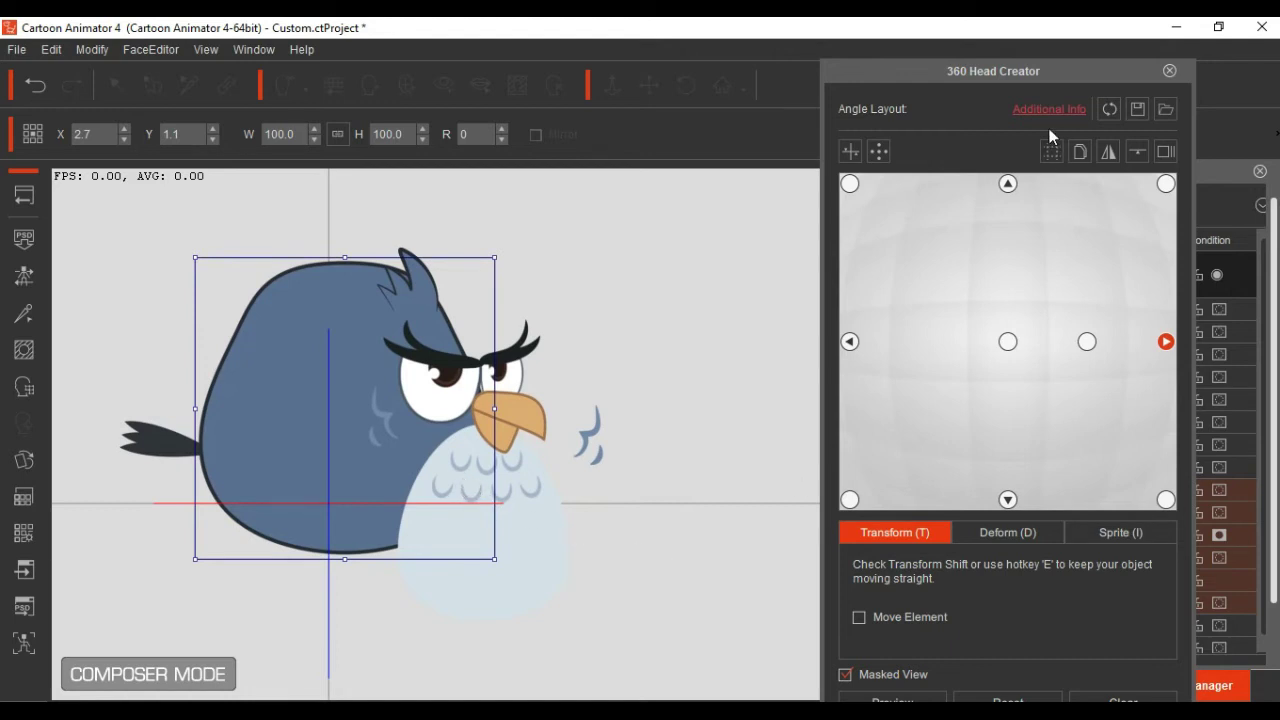
Step: At the right-facing angle, move the Belly_2 layer off the body to about X 57.8, Y -5.7
drag(1055, 78, 791, 64)
click(1105, 557)
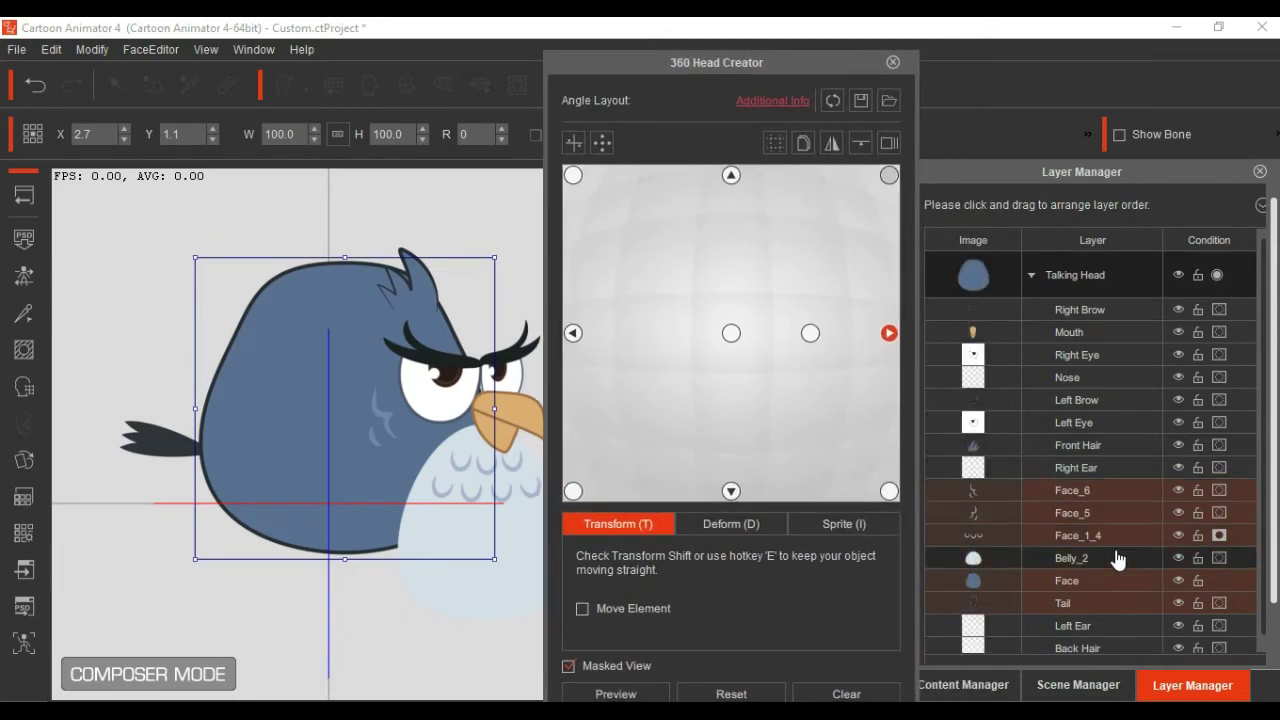
drag(783, 62, 987, 62)
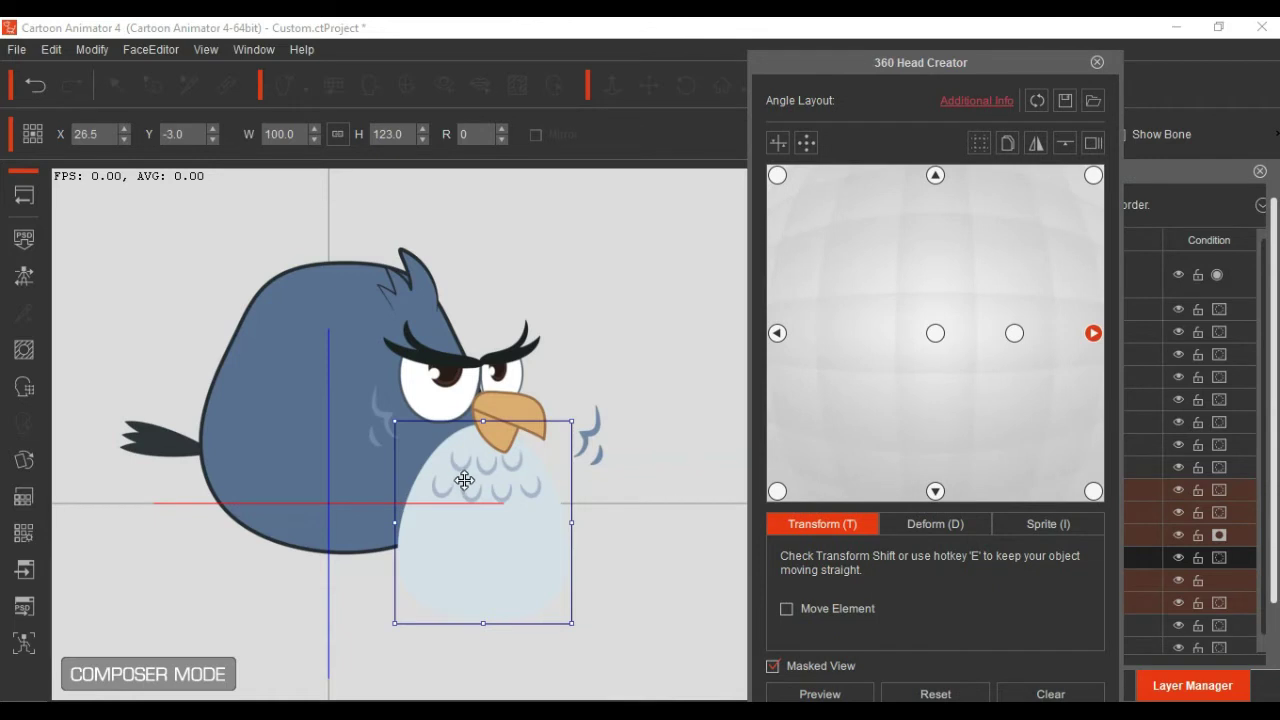
drag(486, 479, 650, 496)
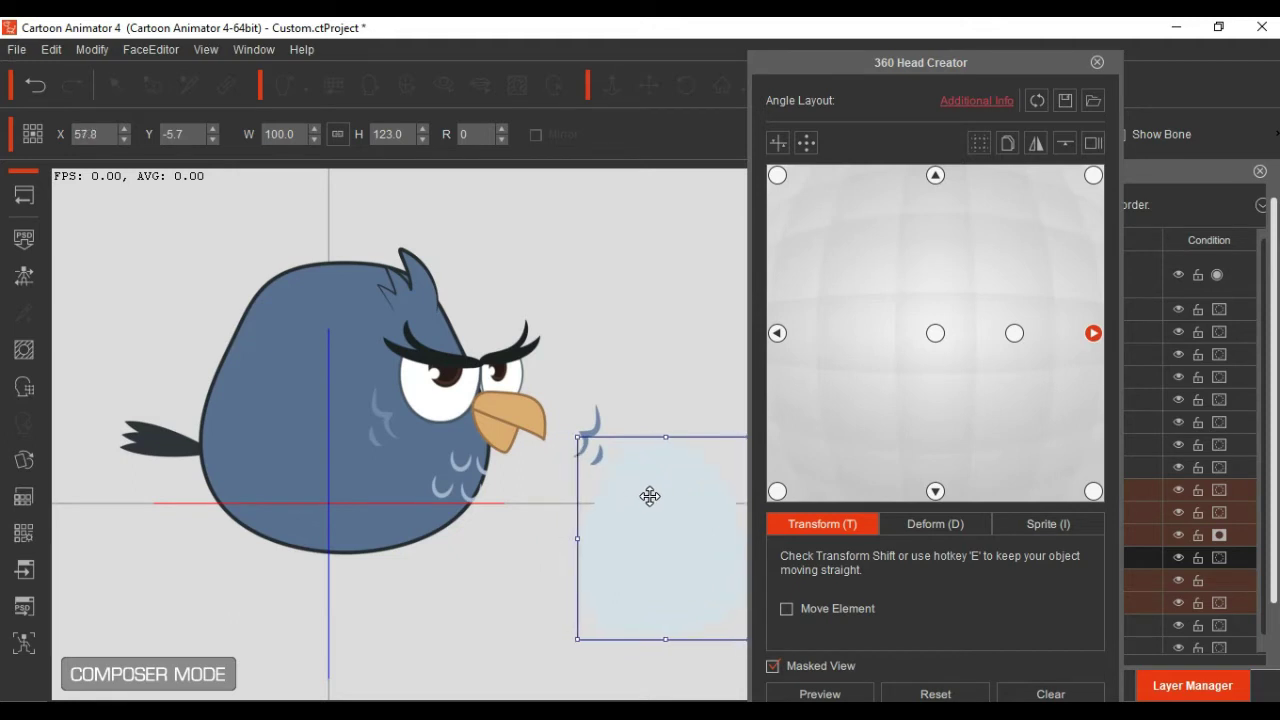
drag(938, 68, 1130, 72)
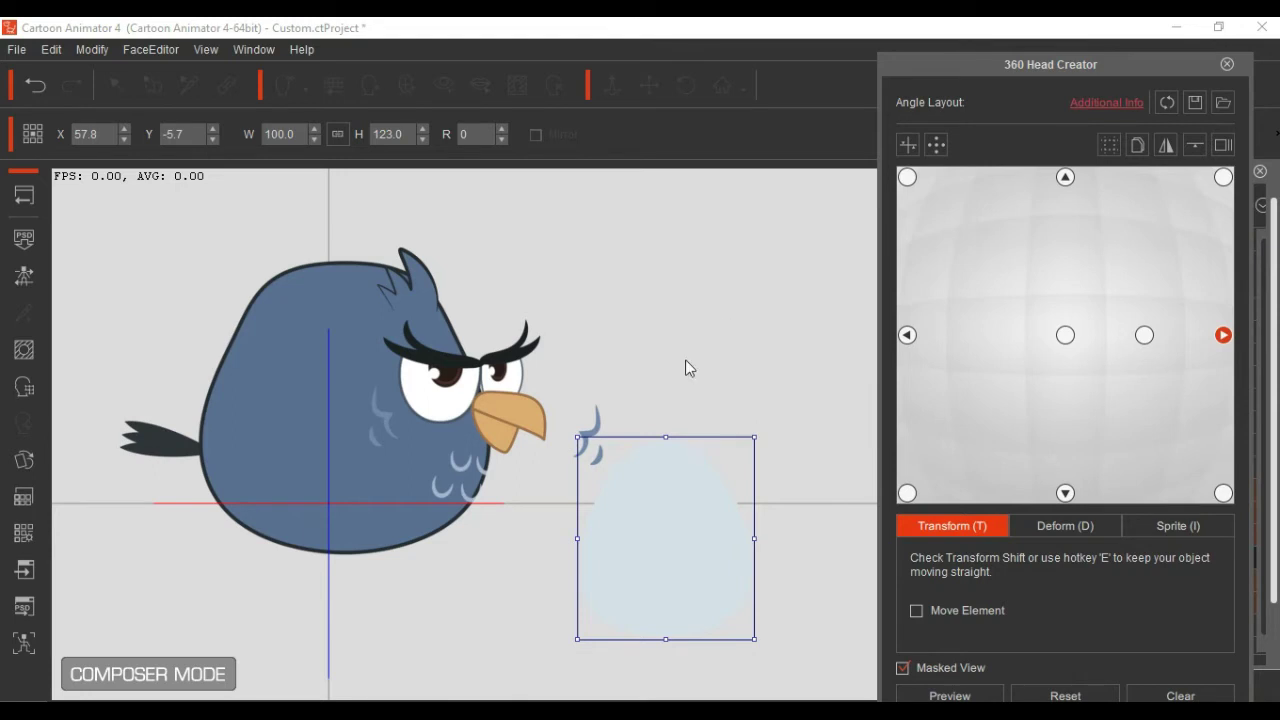
Step: Move the Face_1_4 feather marks onto the detached belly at about X 58.2, Y -3.9 and Face_5 to about X 74.4, Y 10.3
click(467, 470)
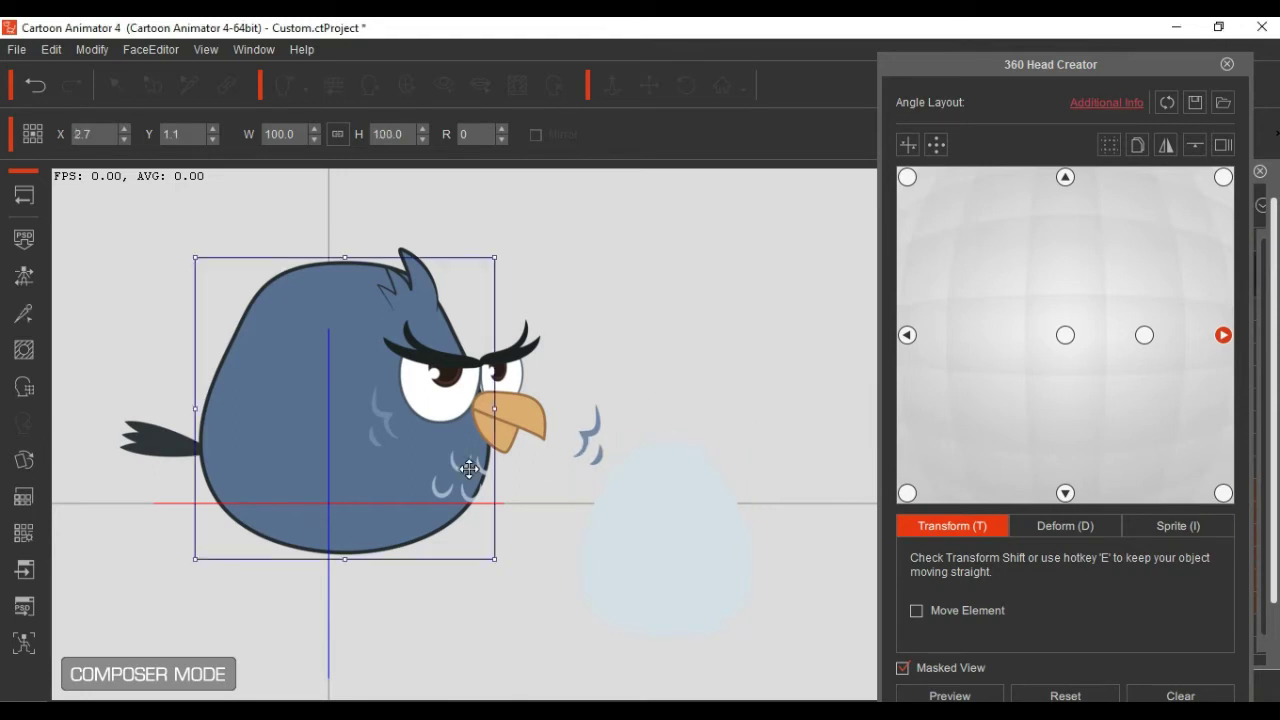
drag(1139, 67, 901, 71)
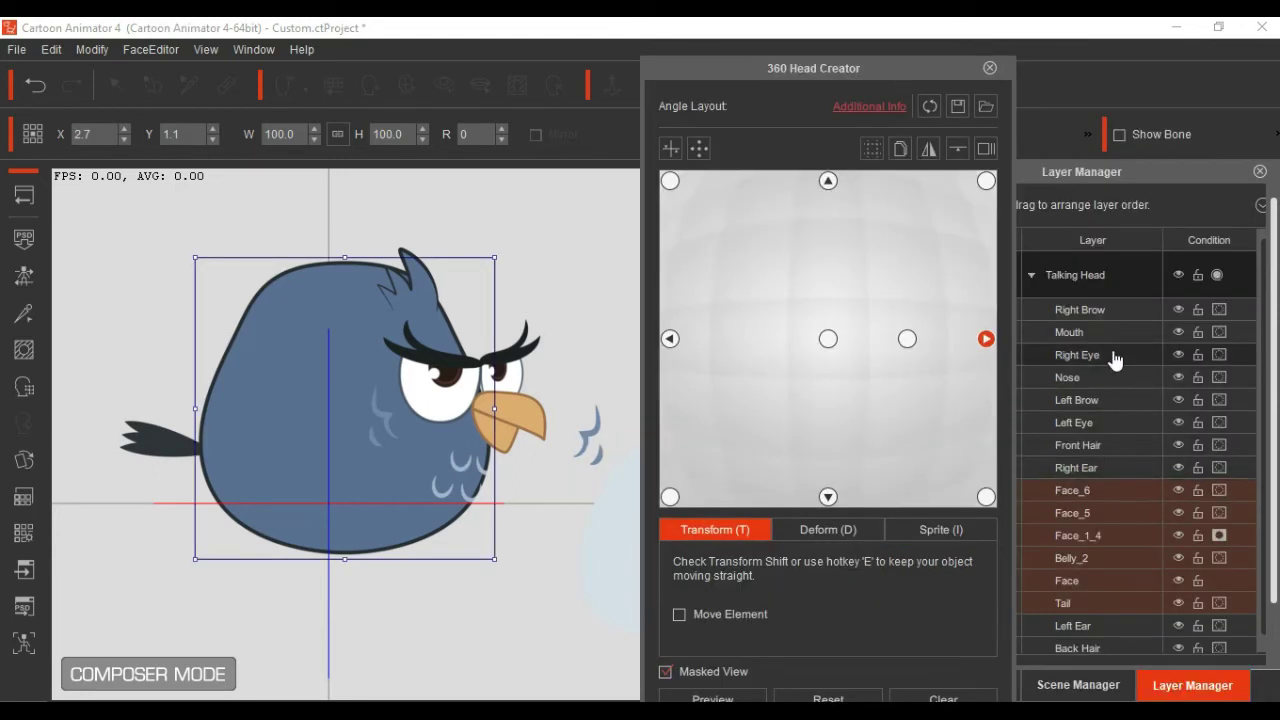
click(1097, 546)
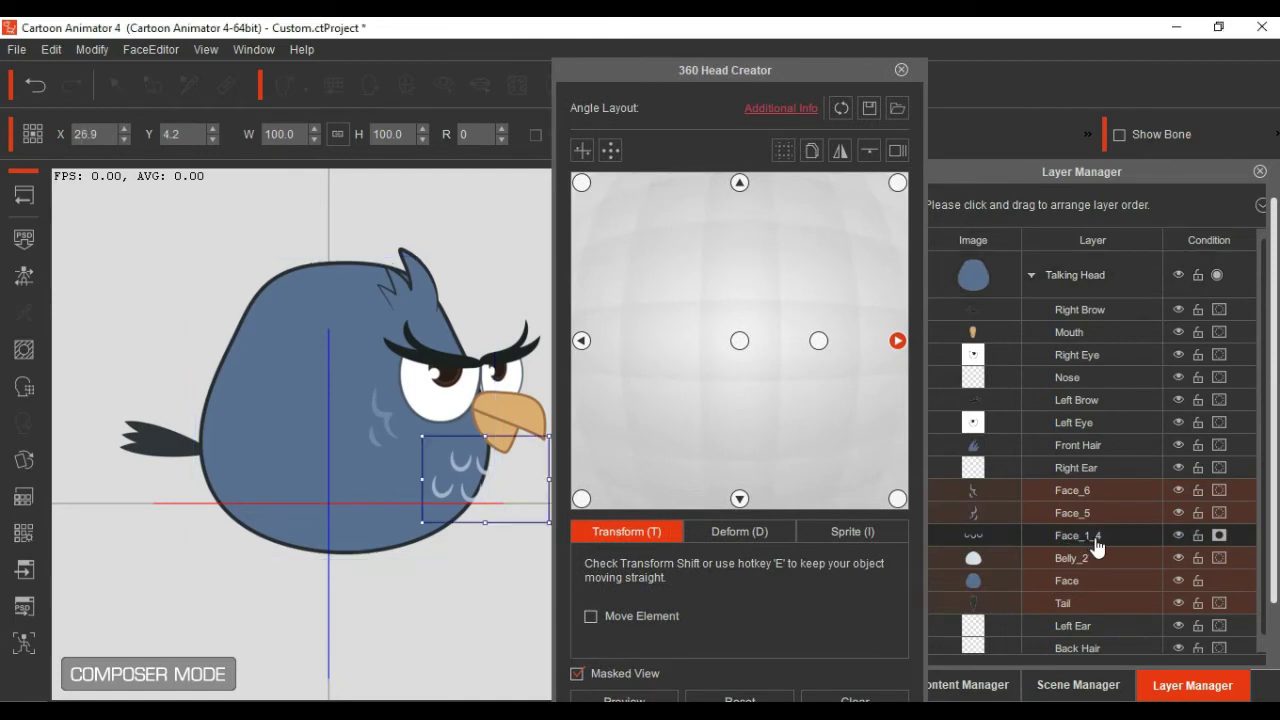
drag(799, 71, 1029, 78)
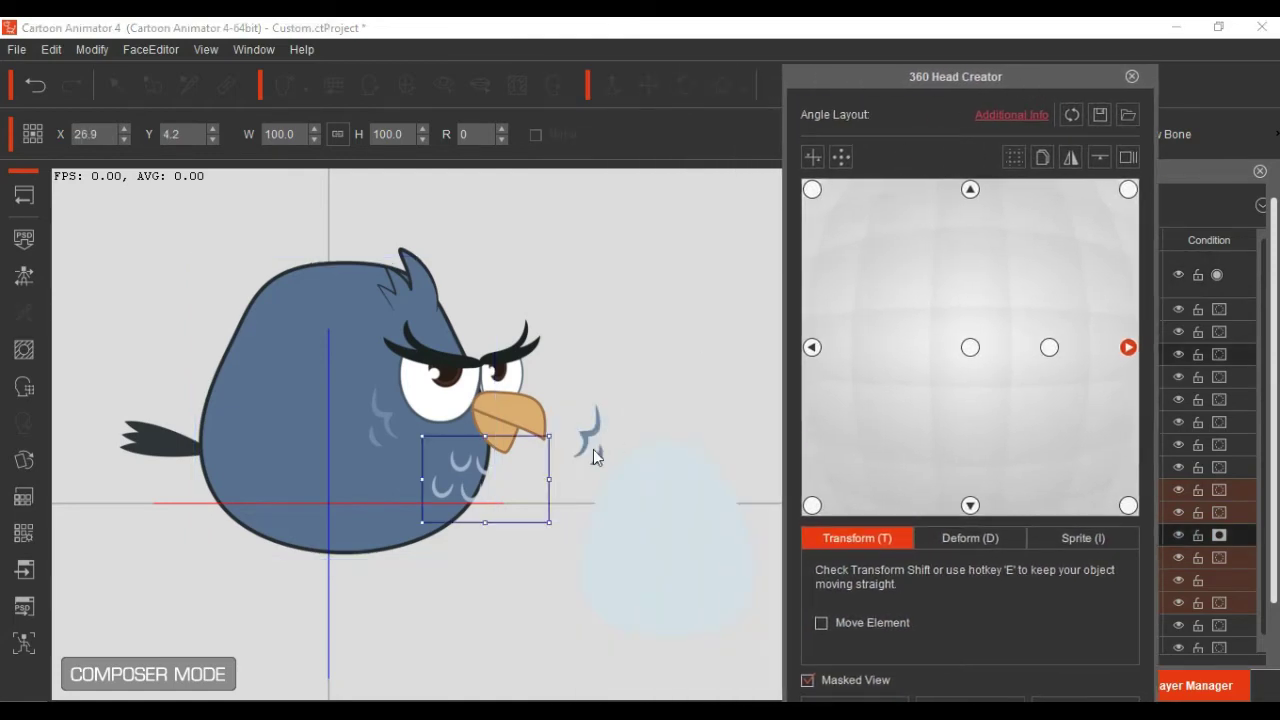
drag(490, 464, 674, 513)
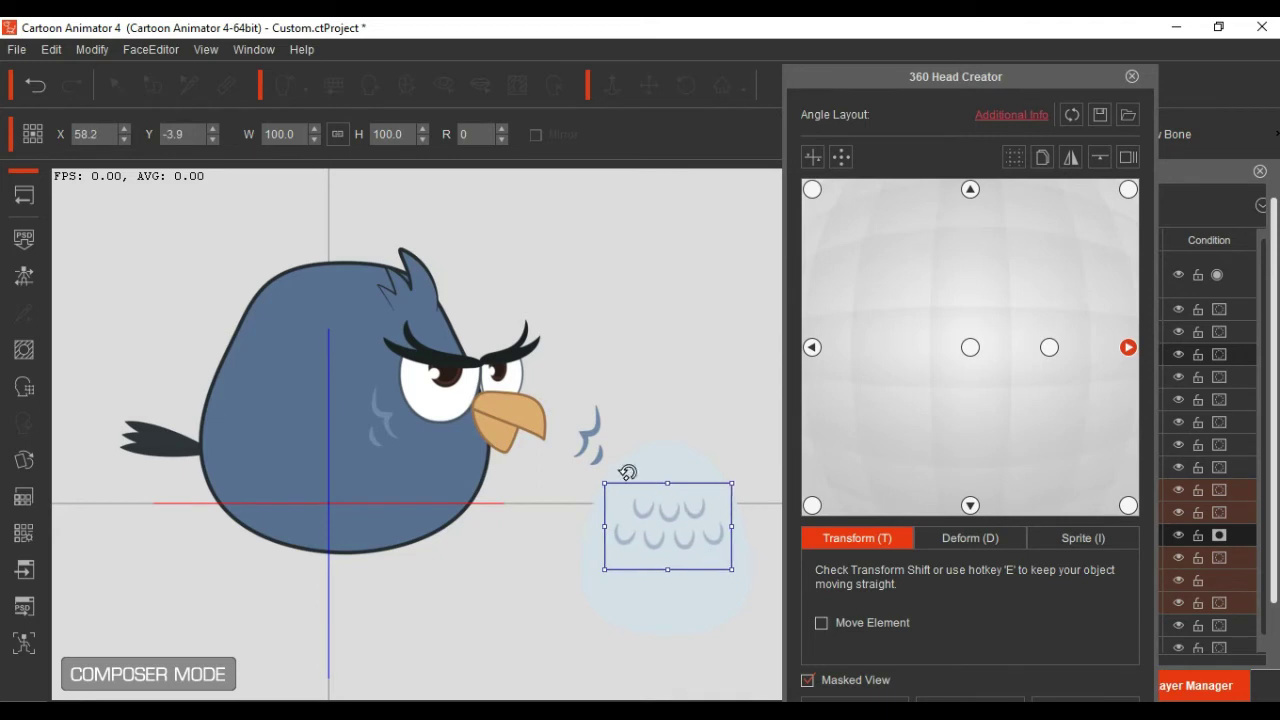
click(595, 426)
drag(595, 426, 764, 428)
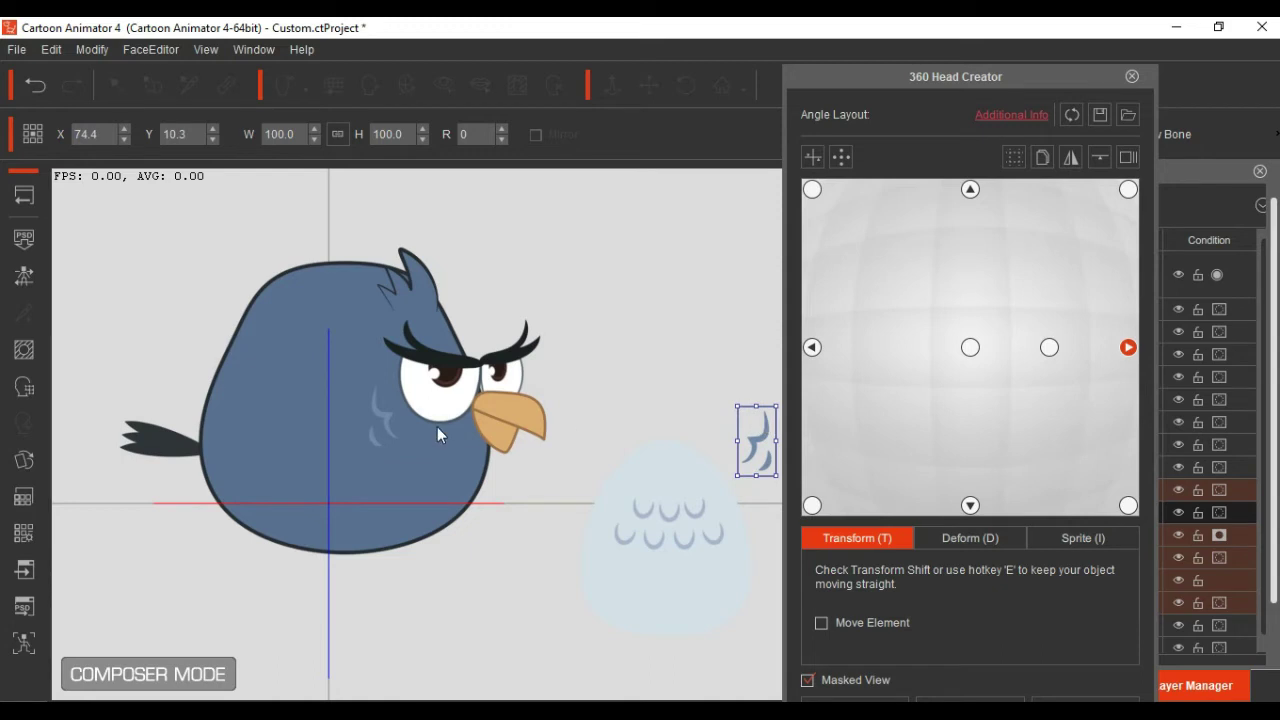
Step: Move the Left Eye off the body to about X 67.8, Y 22.9 and the Left Brow above it to about X 64.8, Y 24.9
click(517, 372)
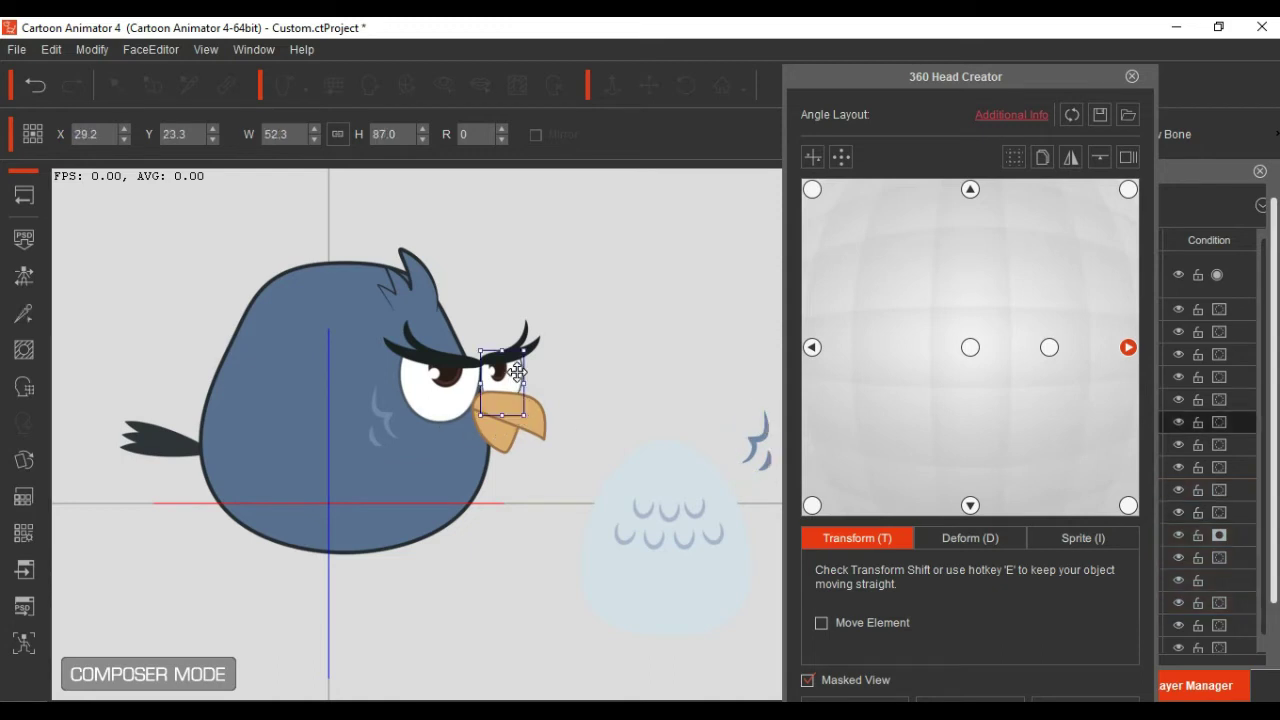
drag(516, 372, 744, 396)
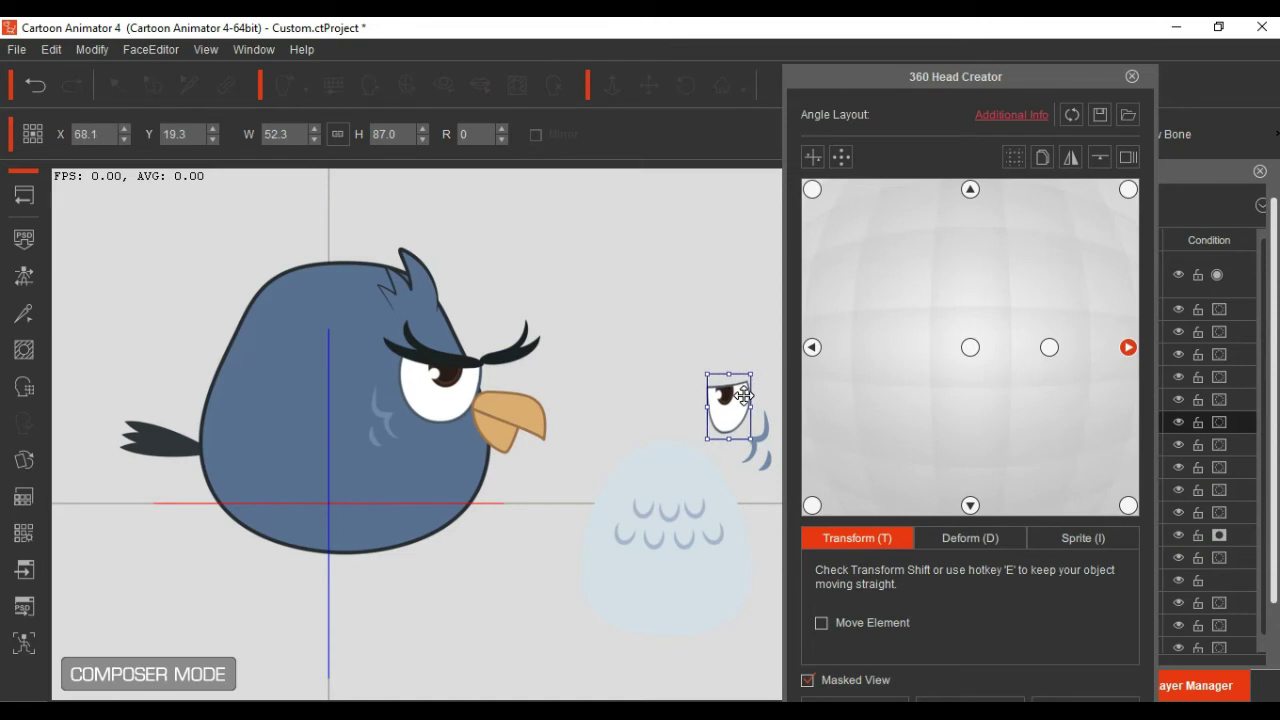
click(507, 357)
drag(507, 357, 727, 356)
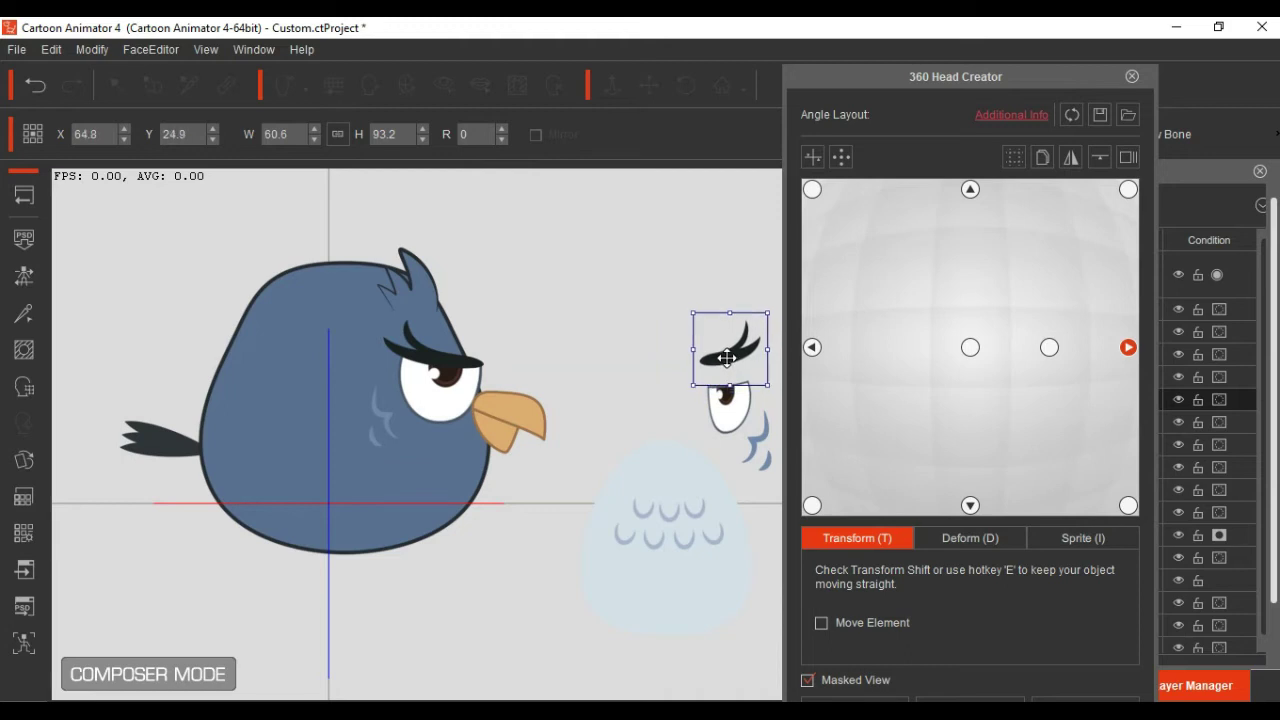
drag(727, 418, 728, 388)
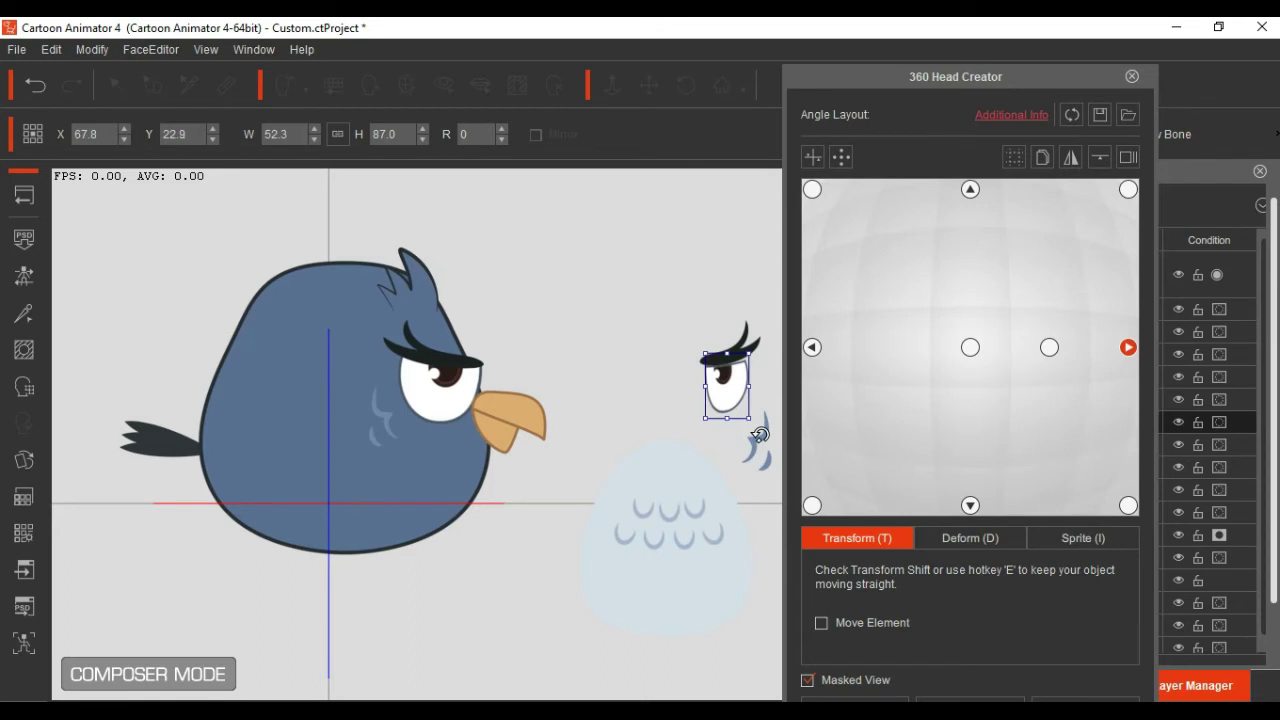
Step: Shift Face_5 slightly up, Belly_2 to about X 60.8, Y -1.0 and Face_1_4 to about X 61.6, Y 1.4
click(760, 435)
drag(760, 428, 765, 407)
drag(706, 487, 725, 454)
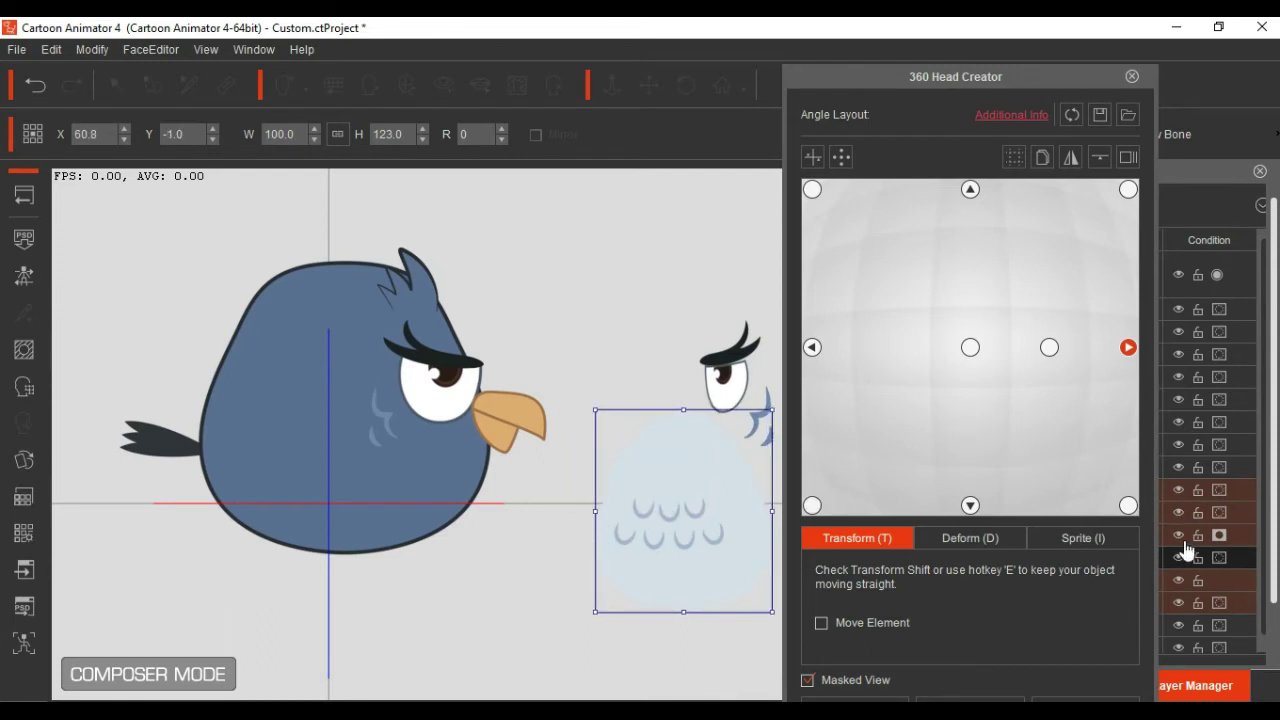
click(1230, 535)
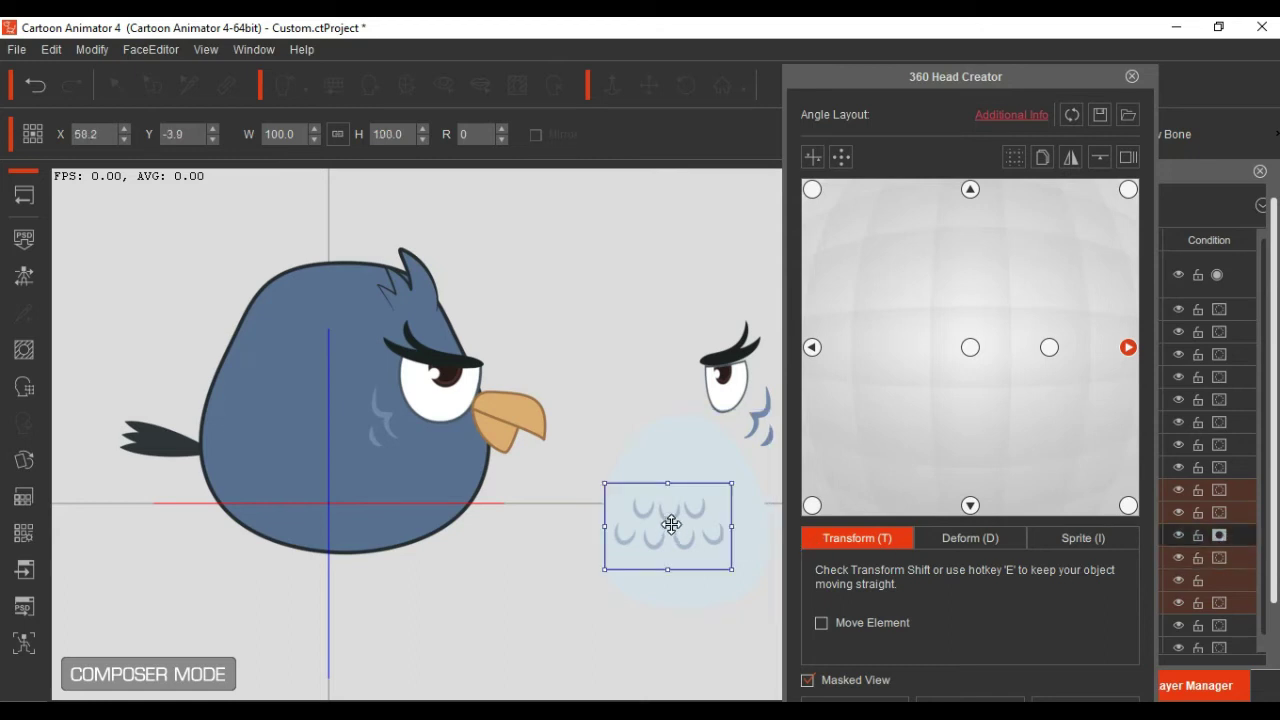
drag(700, 513, 720, 482)
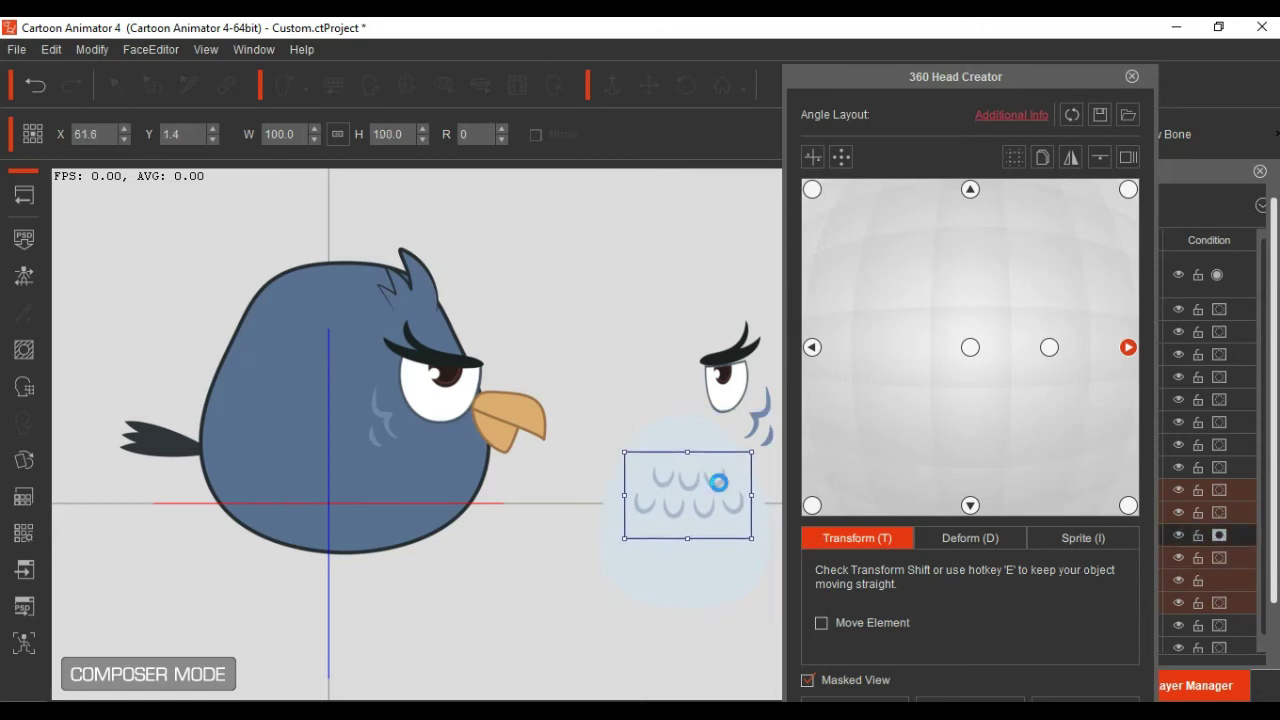
Step: Move the Mouth off the body to above the detached belly and the Right Eye to about X 55.6, Y 21.8
click(514, 409)
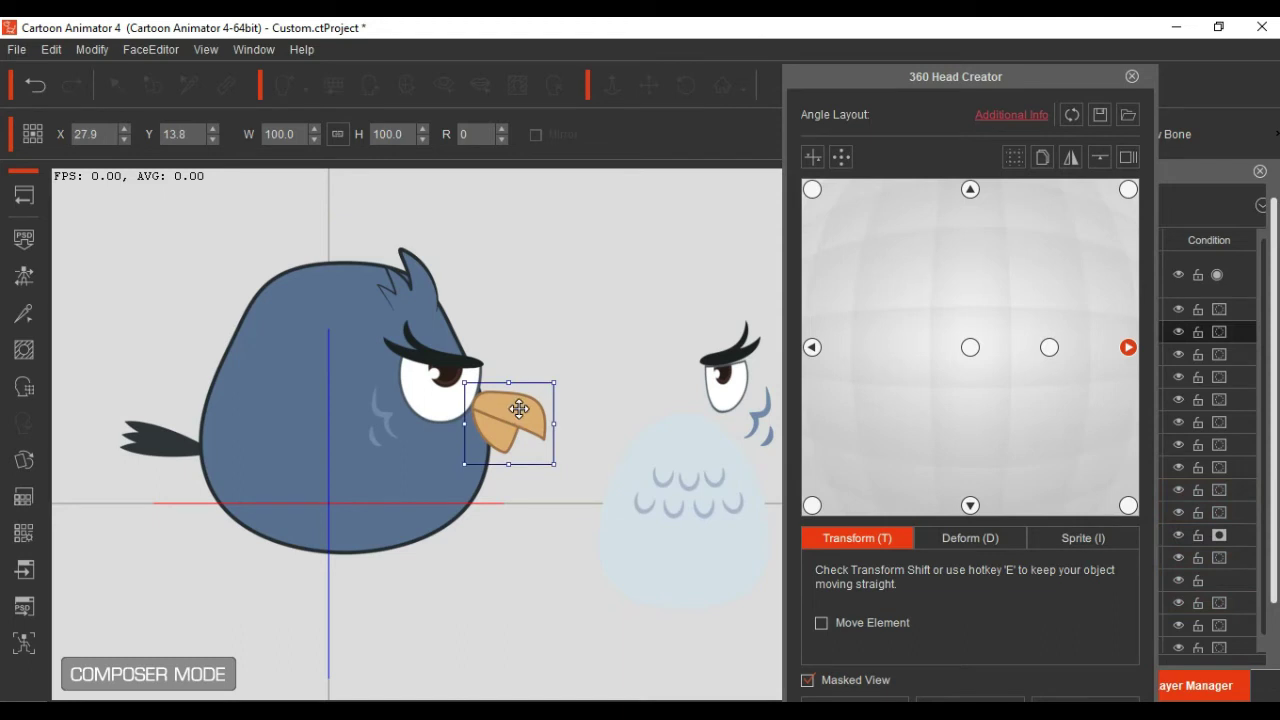
drag(512, 412, 730, 413)
click(462, 398)
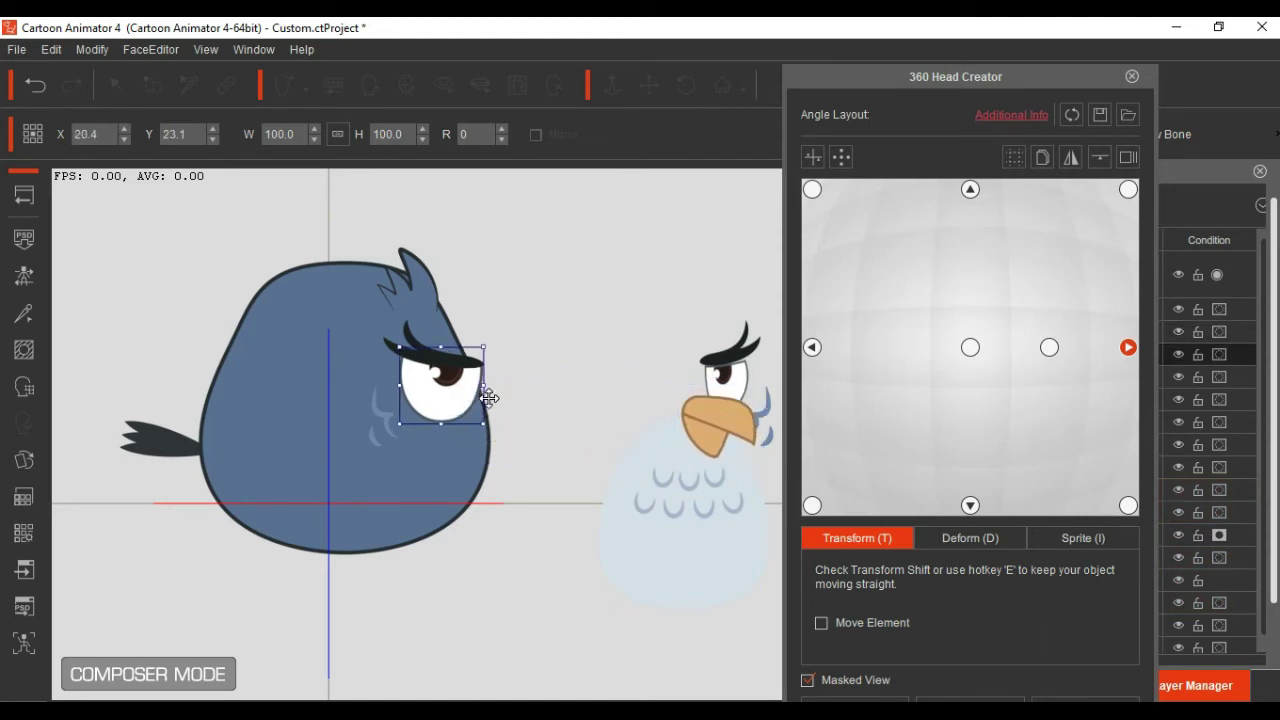
drag(462, 398, 668, 403)
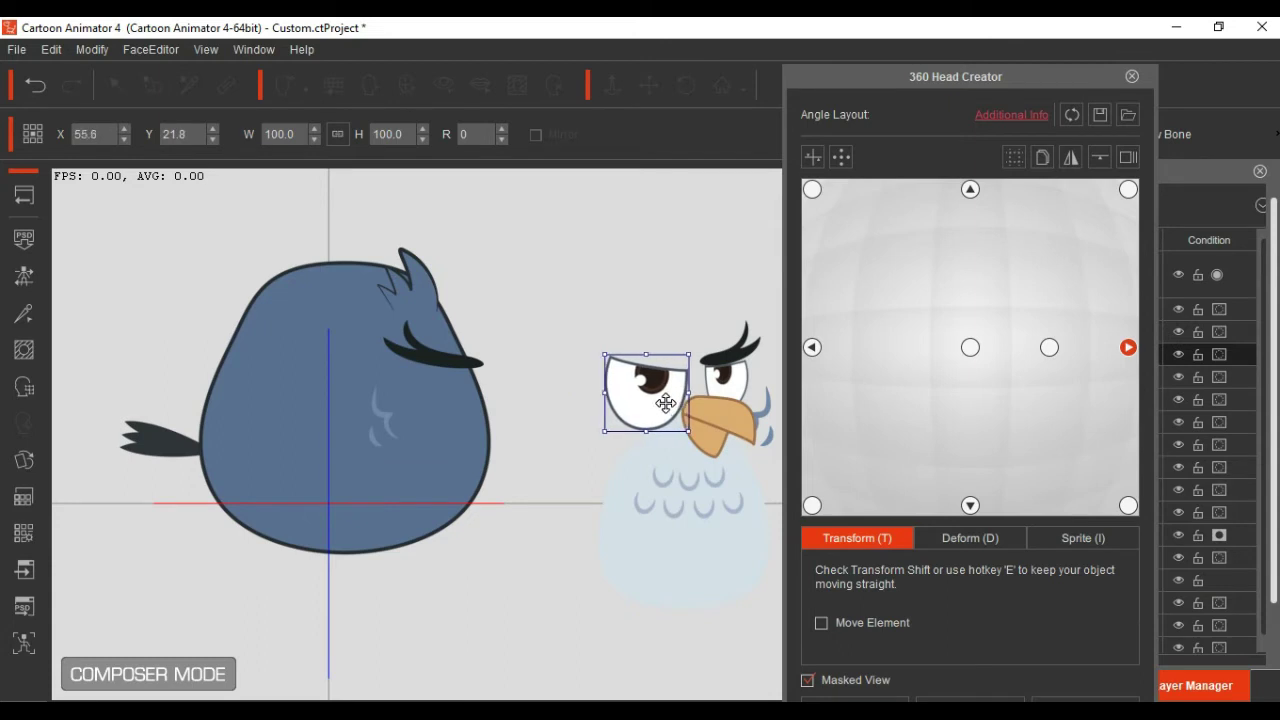
Step: Move the Right Brow above its eye at about X 60.1, Y 24.7 and Face_6 beside the eye at about X 42.7, Y 13.3
click(445, 361)
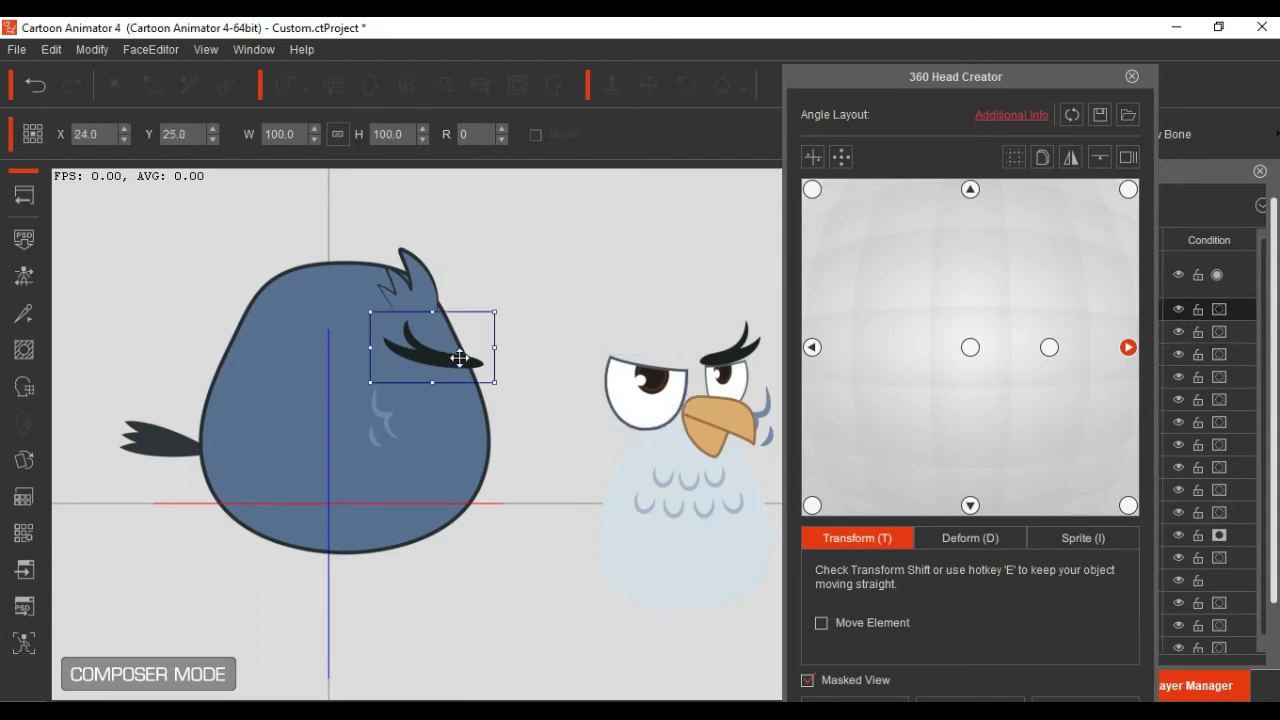
drag(445, 361, 650, 362)
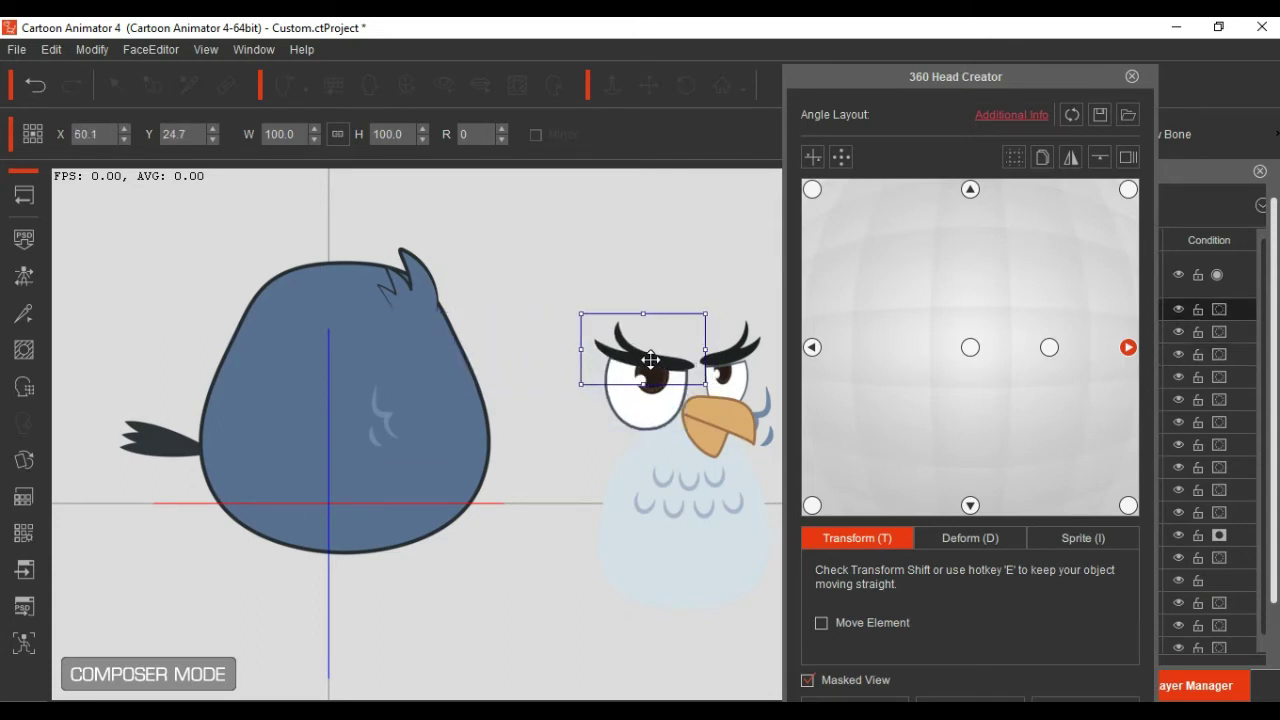
click(382, 417)
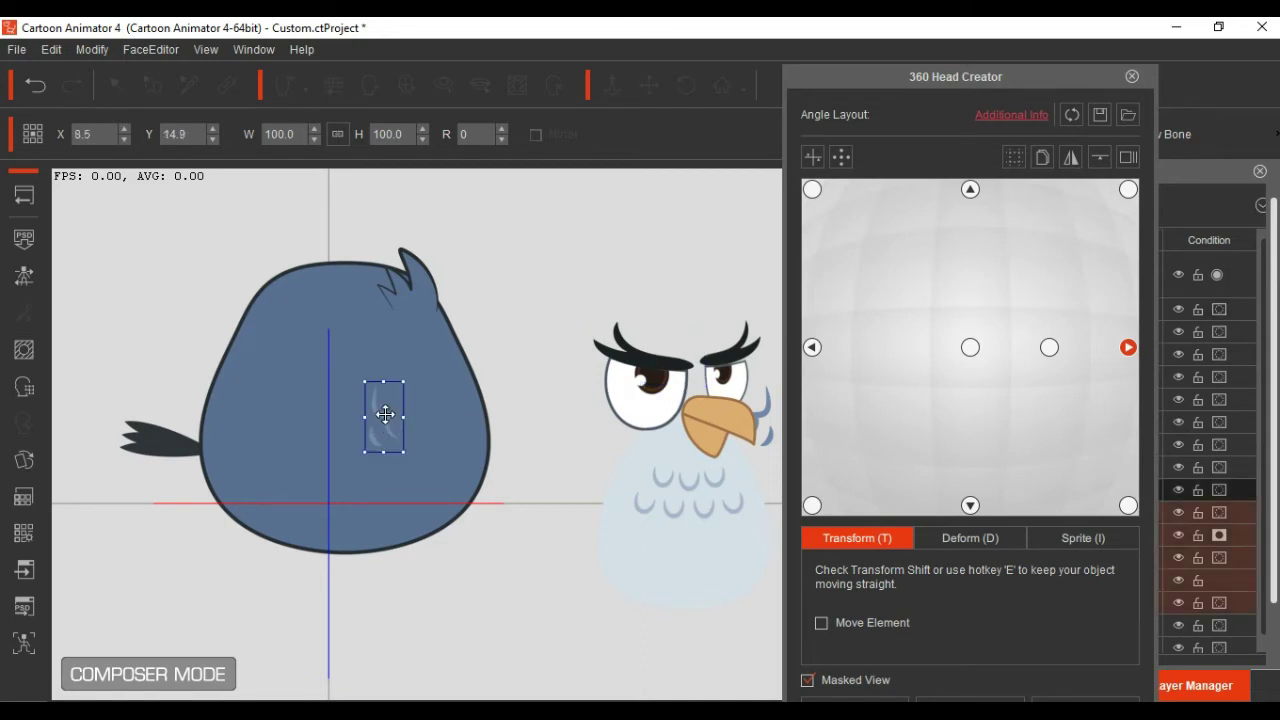
drag(382, 417, 585, 424)
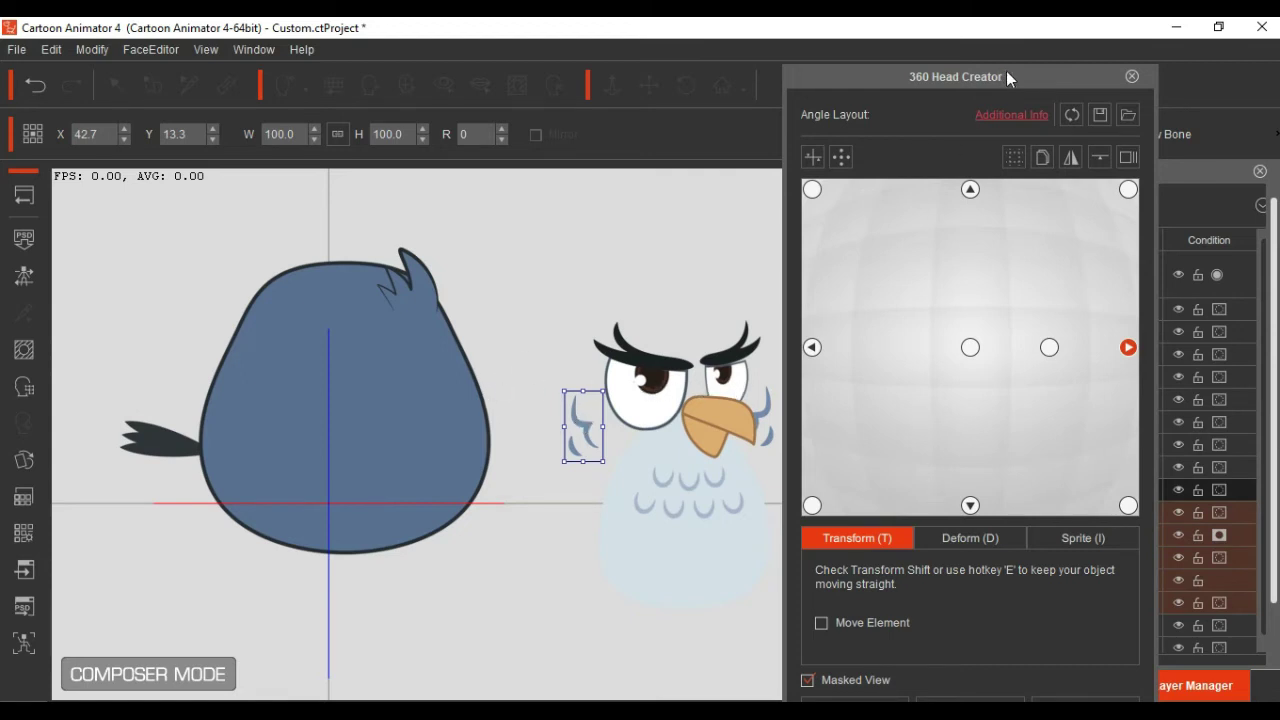
Step: Preview the head turn with the repositioned face parts and return to editing
drag(1007, 72, 937, 41)
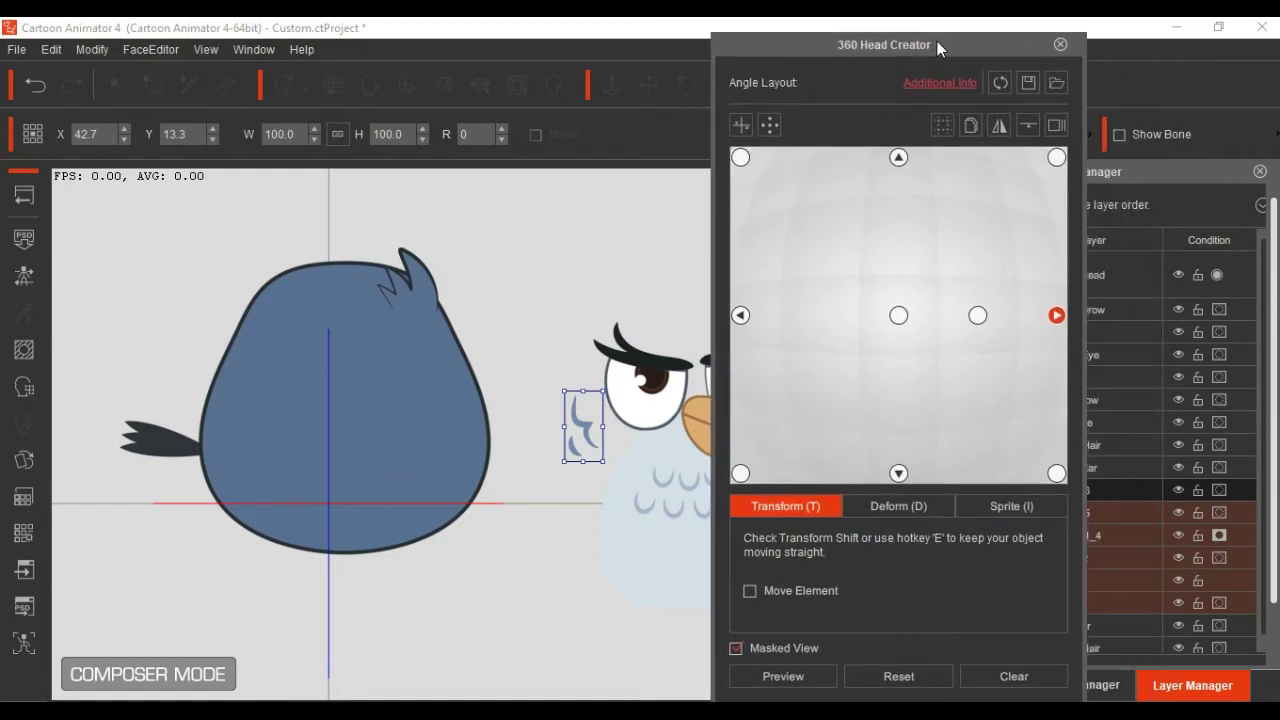
click(768, 667)
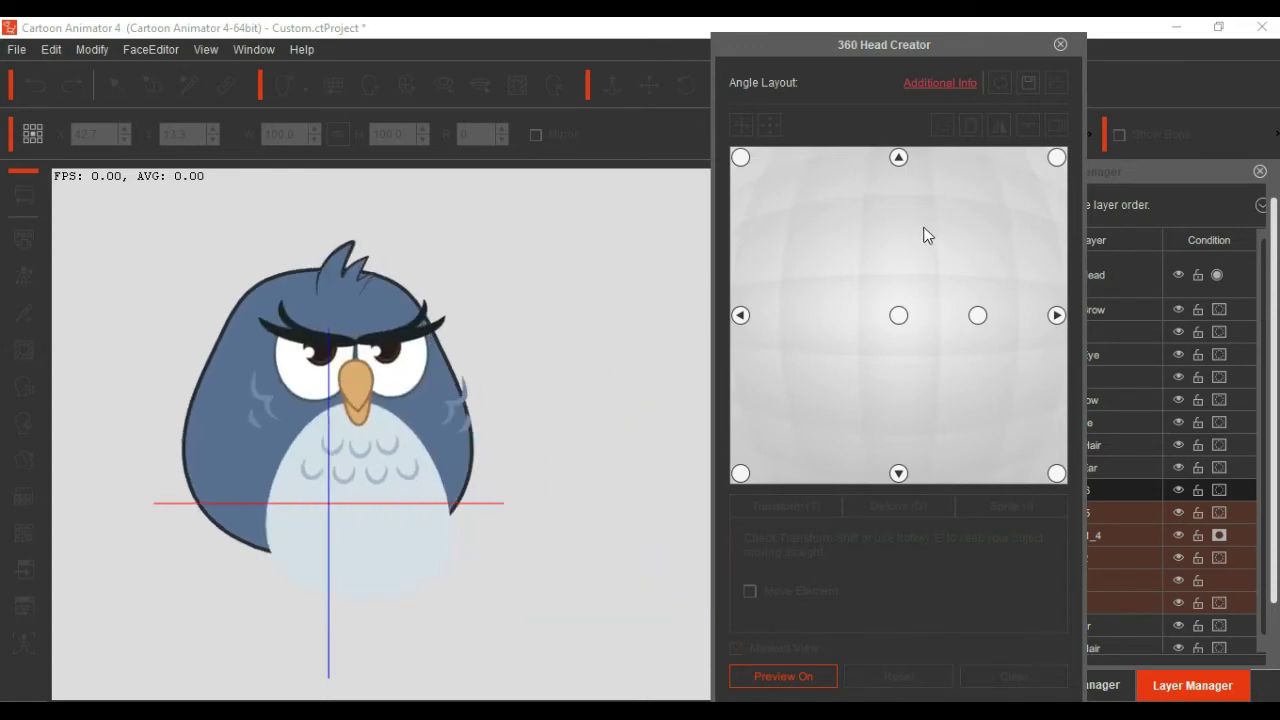
drag(969, 53, 864, 55)
click(690, 682)
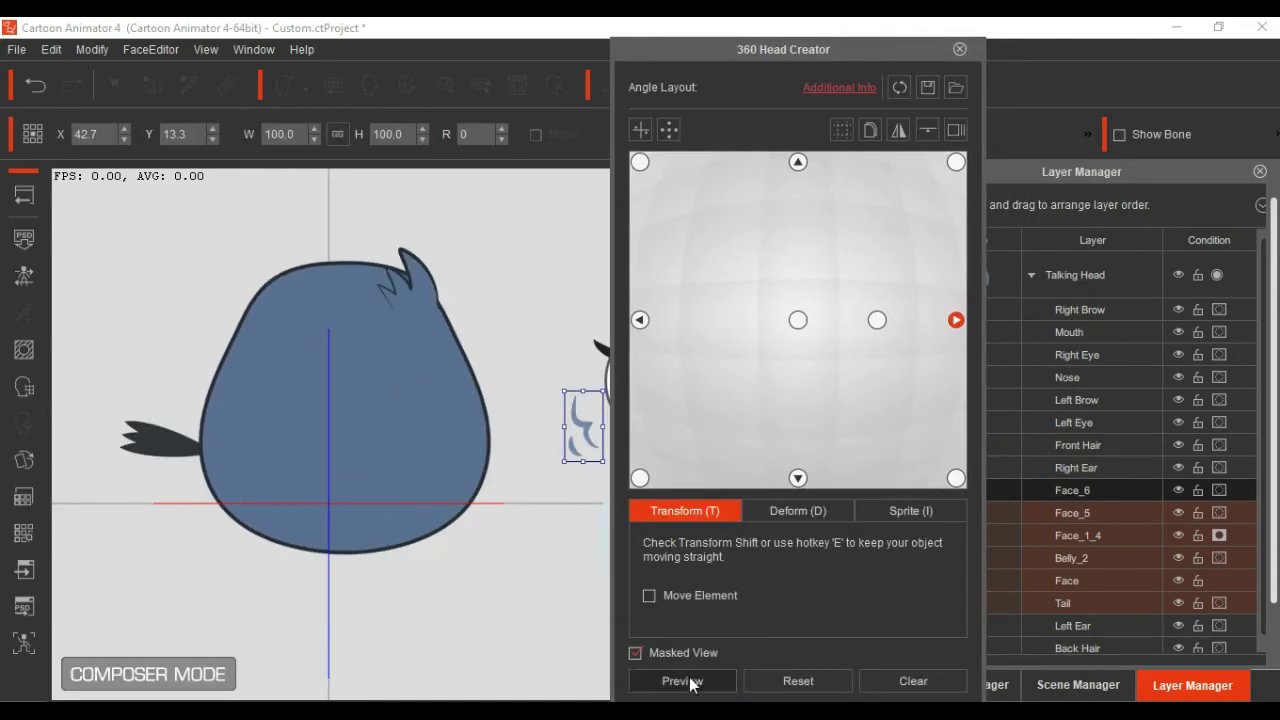
Step: At the intermediate angle between front and right, mask the Face_6, Face_5, Belly_2 and Right Eye layers
click(878, 320)
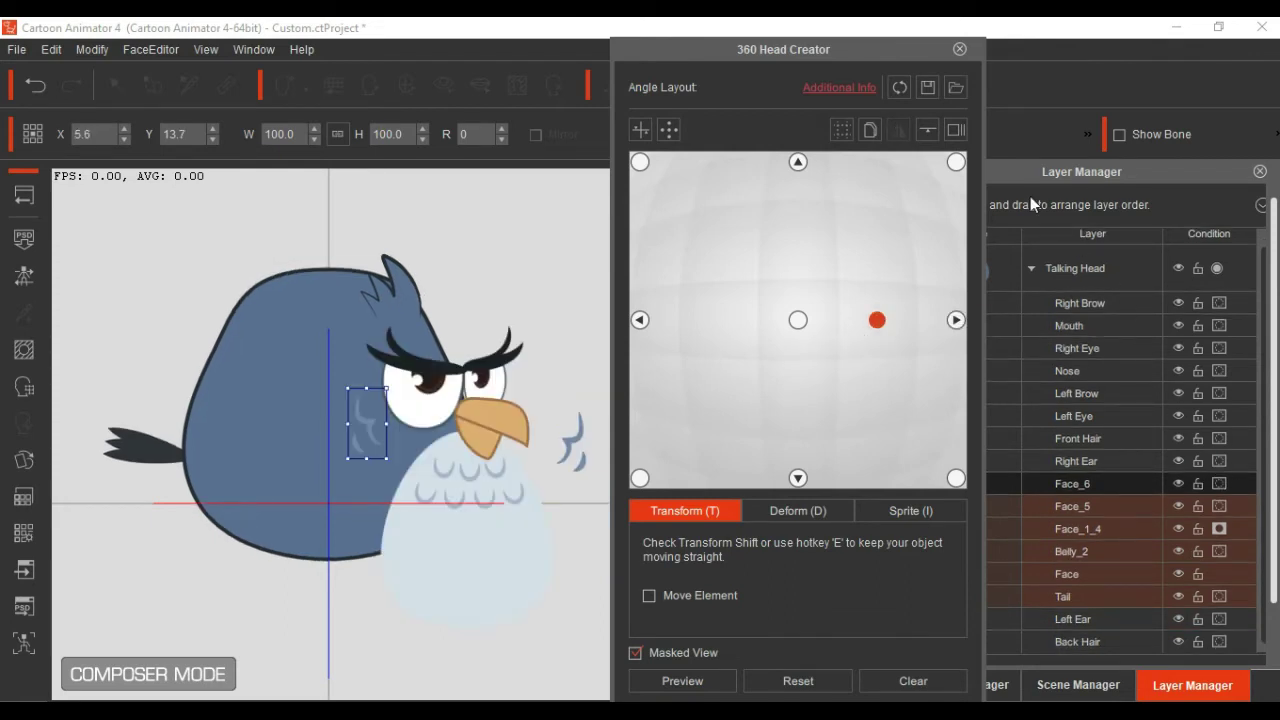
drag(909, 54, 843, 50)
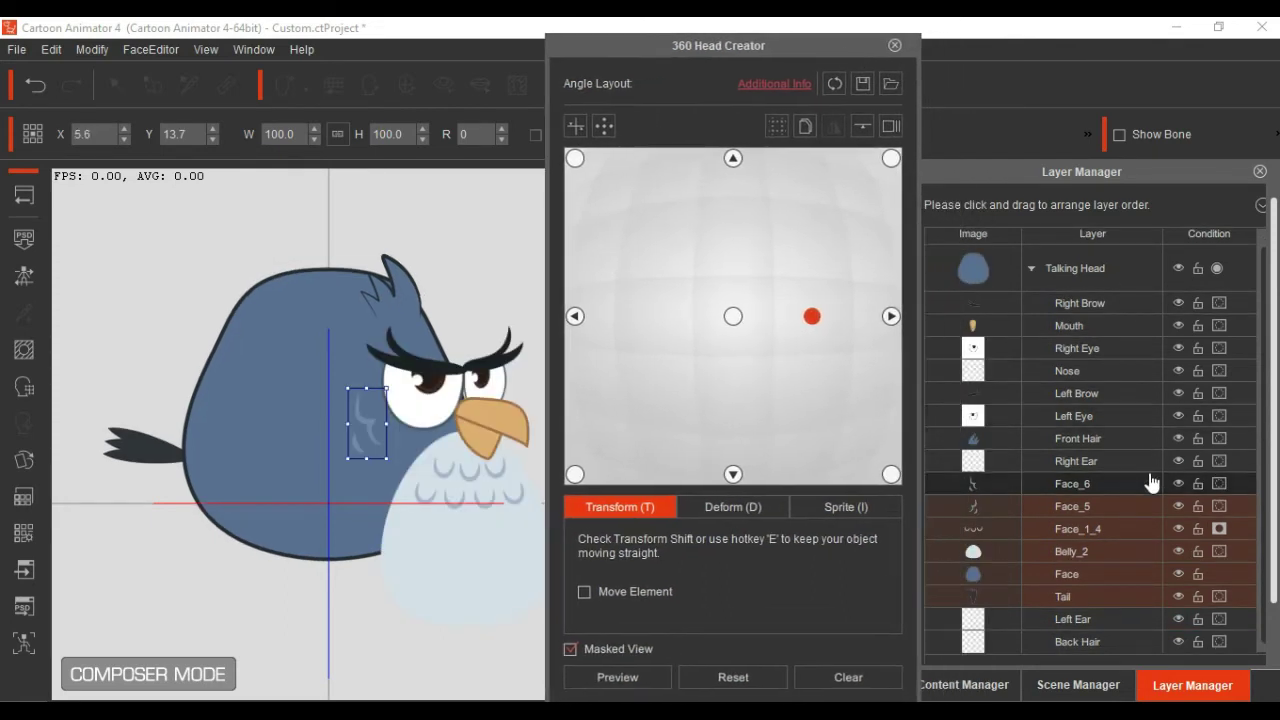
click(1219, 484)
click(1219, 506)
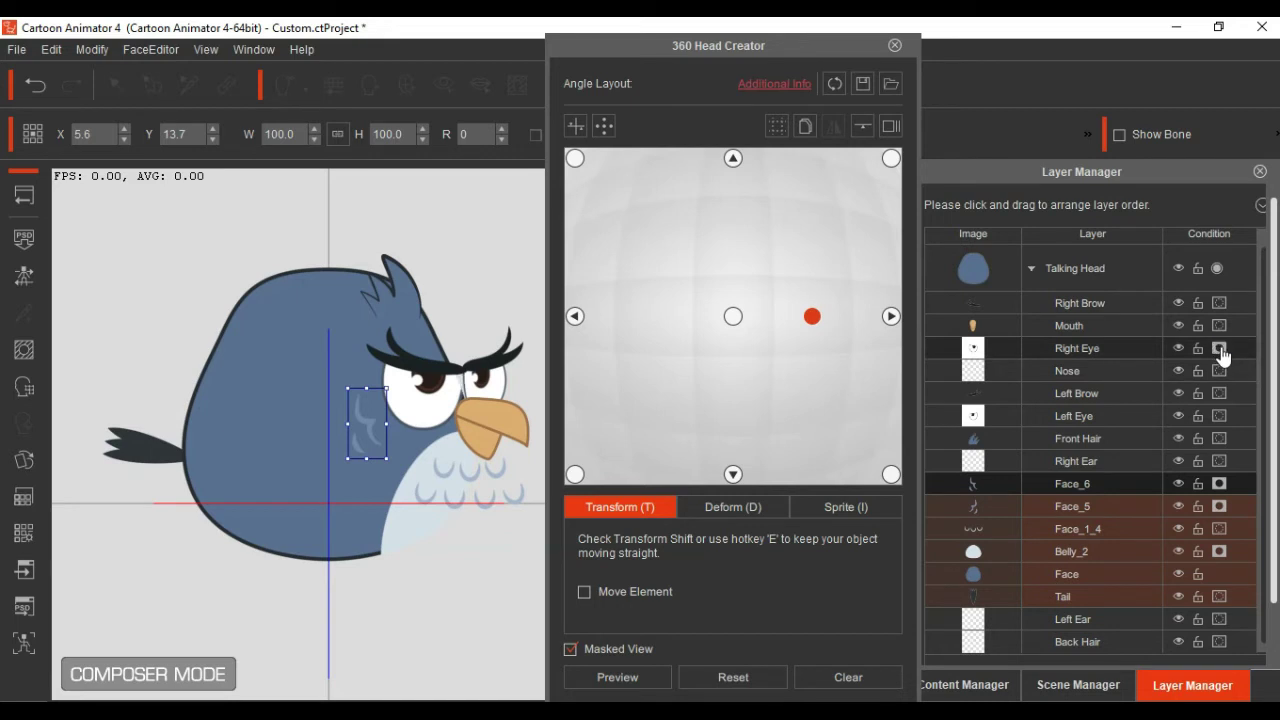
Step: Mask the Right Brow, Left Brow, Left Eye and Face_1_4 layers and check the right-facing angle
click(1219, 304)
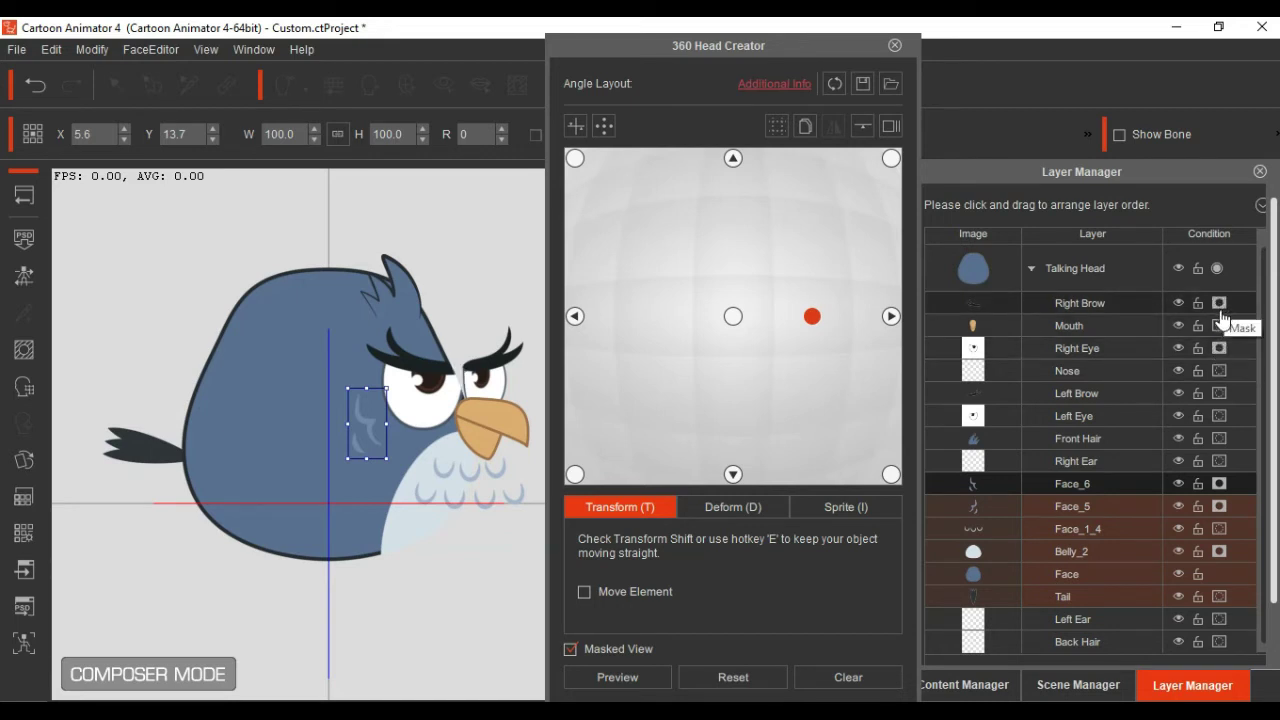
click(1220, 393)
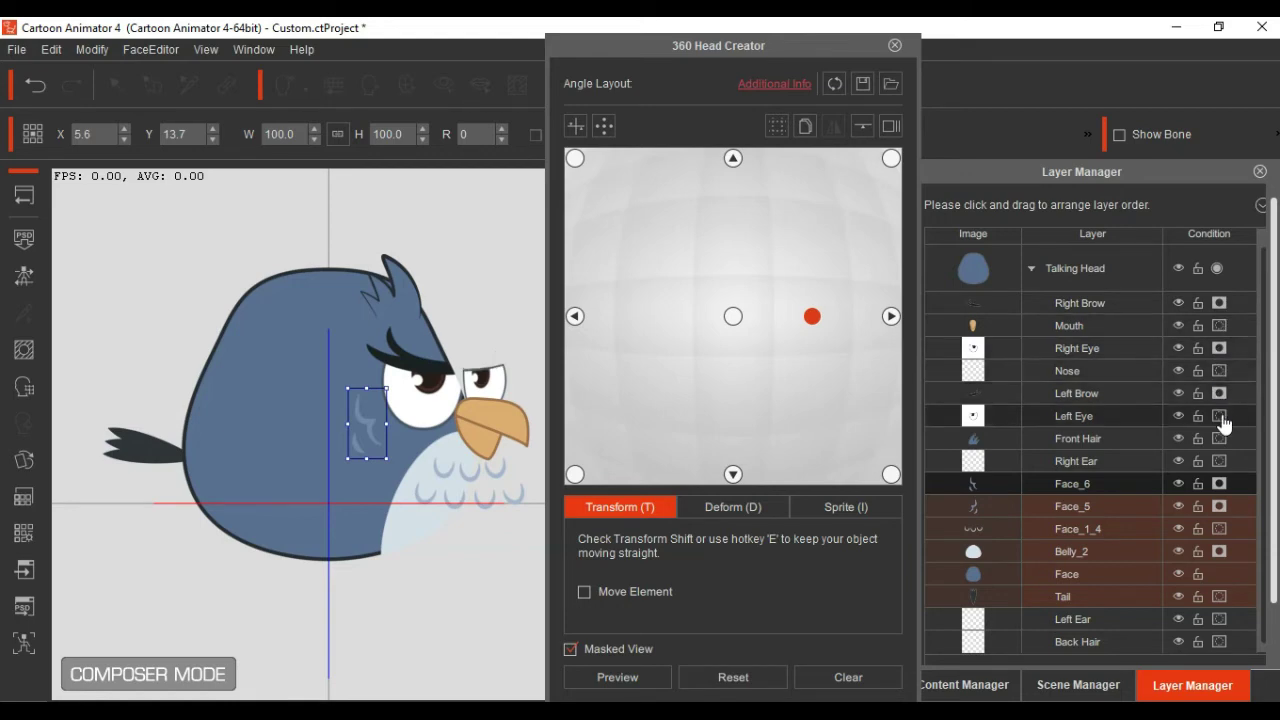
click(1220, 417)
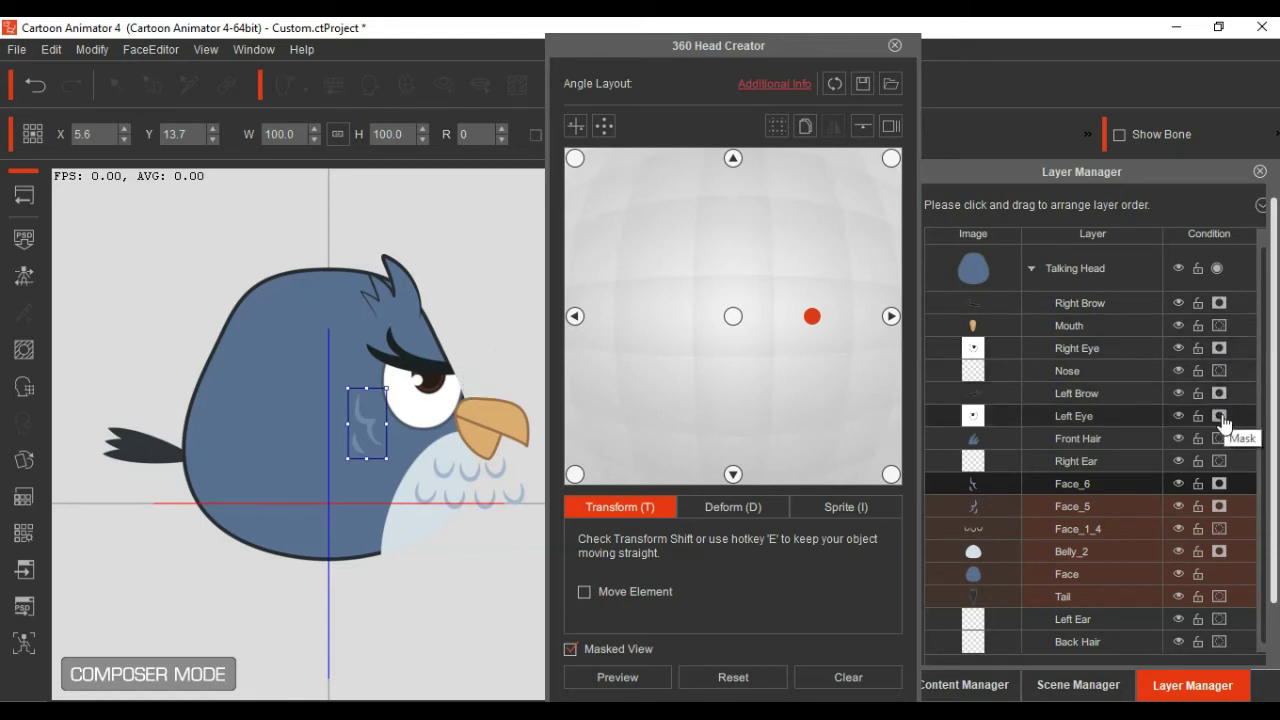
drag(782, 43, 918, 49)
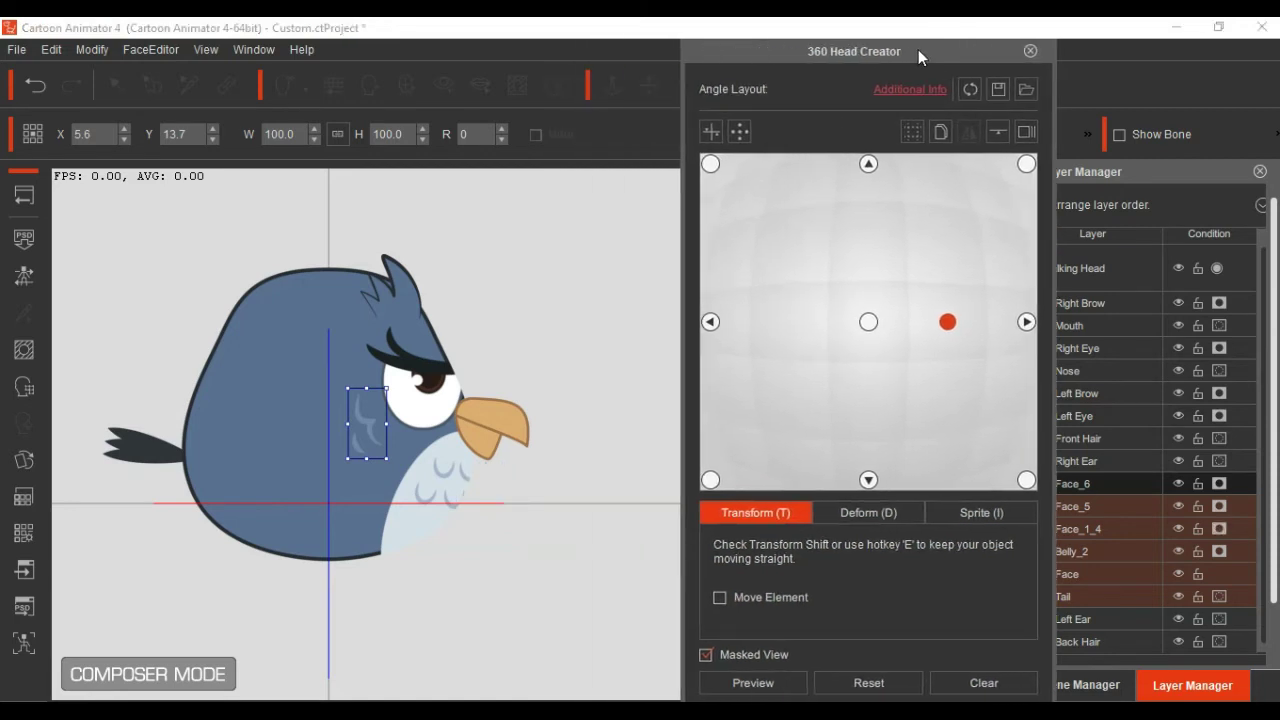
click(1026, 322)
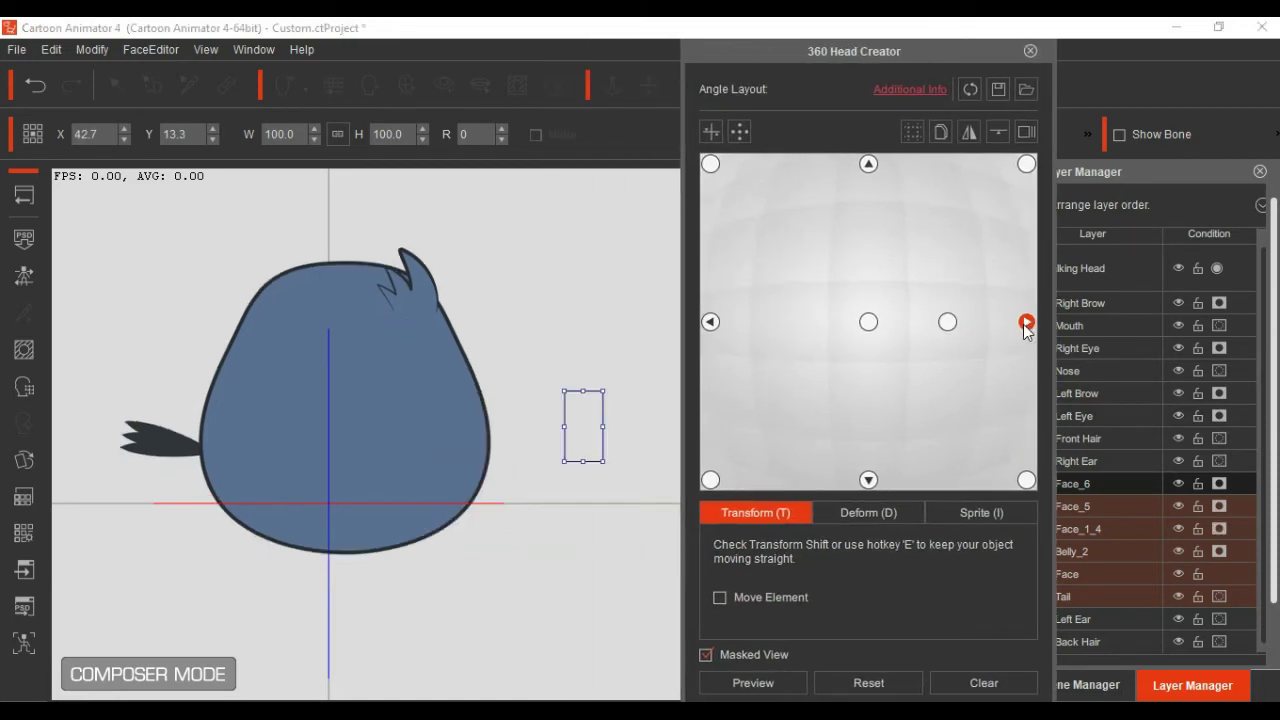
Step: At the right-facing angle, move the Mouth onto the body at about X 4.2, Y 13.0, previewing the head turn between adjustments
drag(920, 56, 1021, 76)
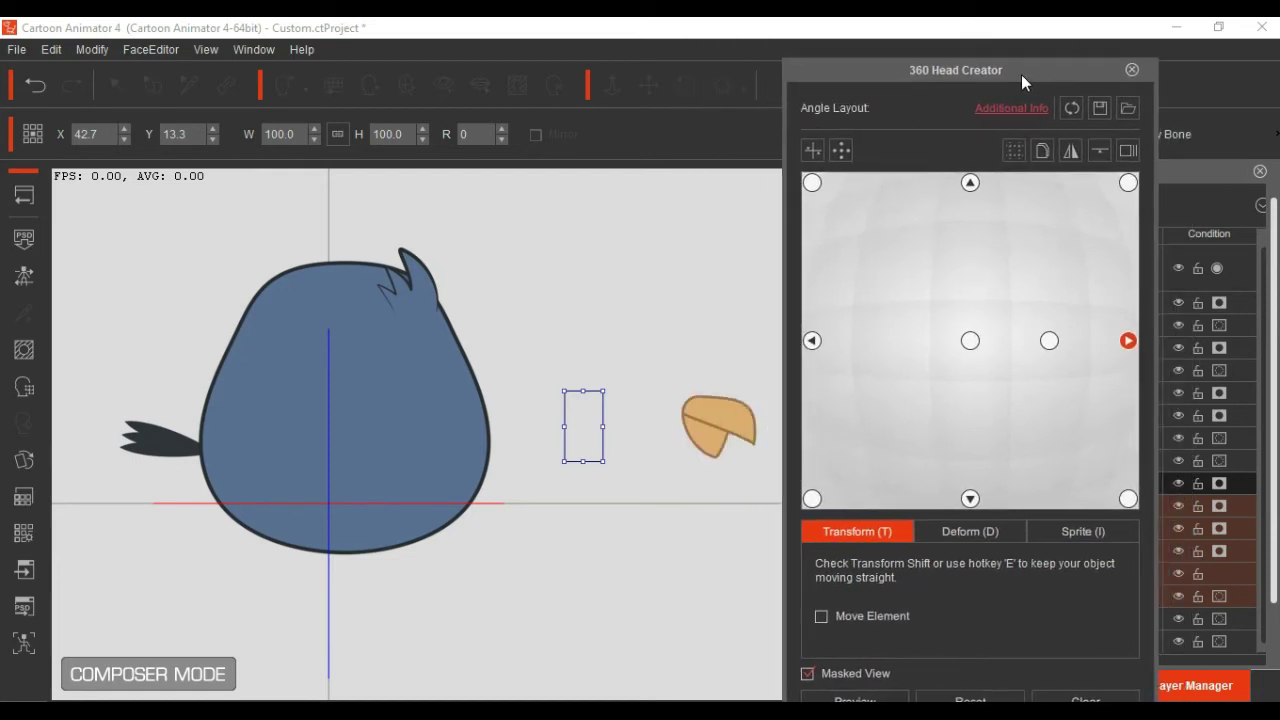
click(706, 428)
drag(724, 420, 399, 418)
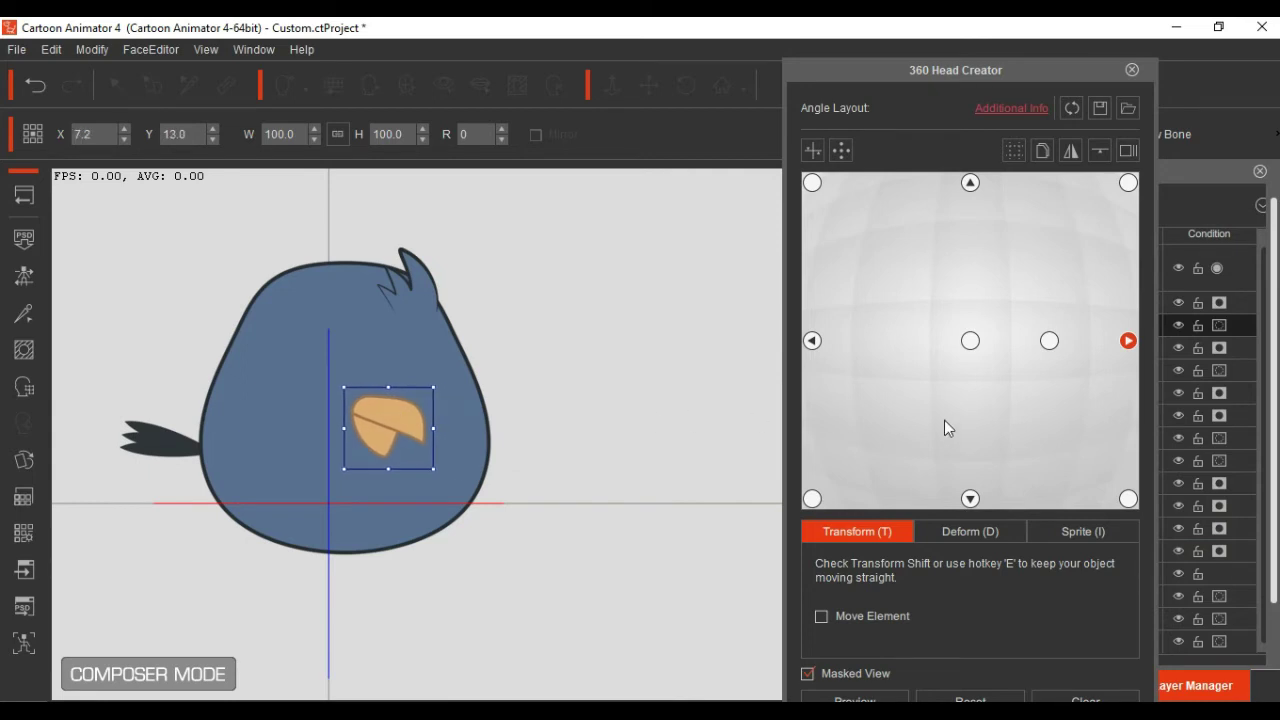
click(1049, 341)
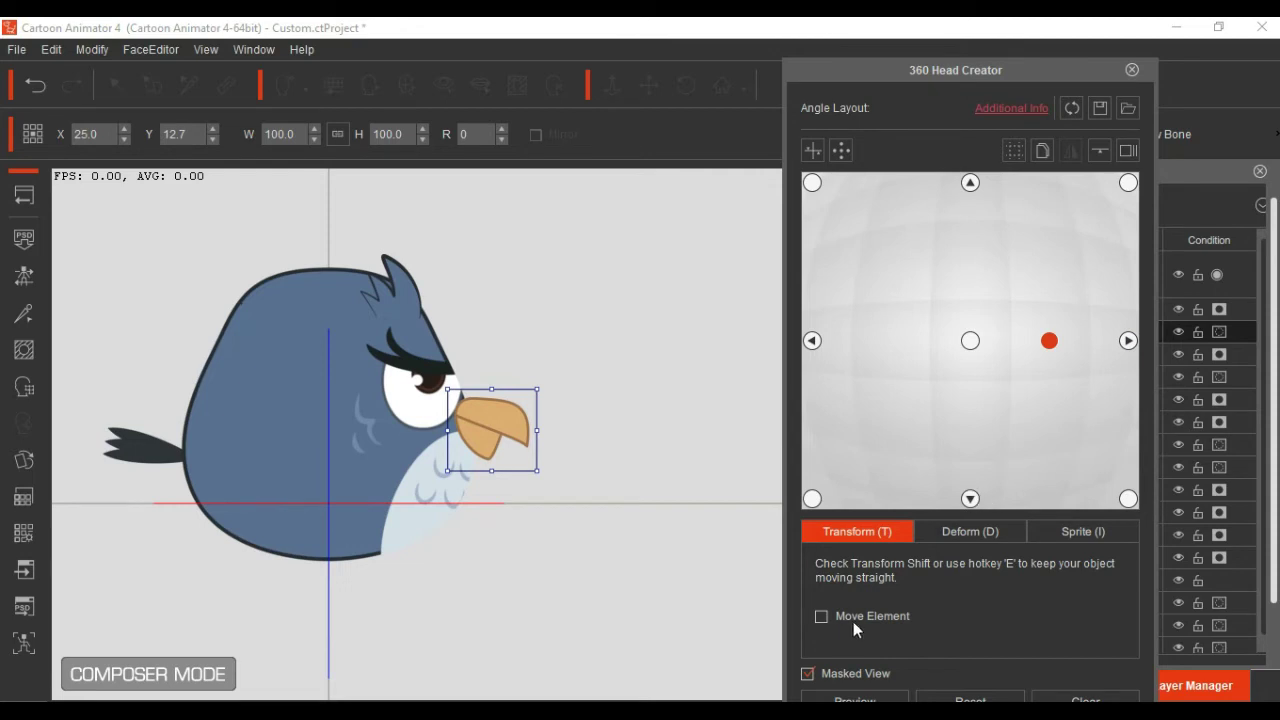
drag(1015, 72, 994, 36)
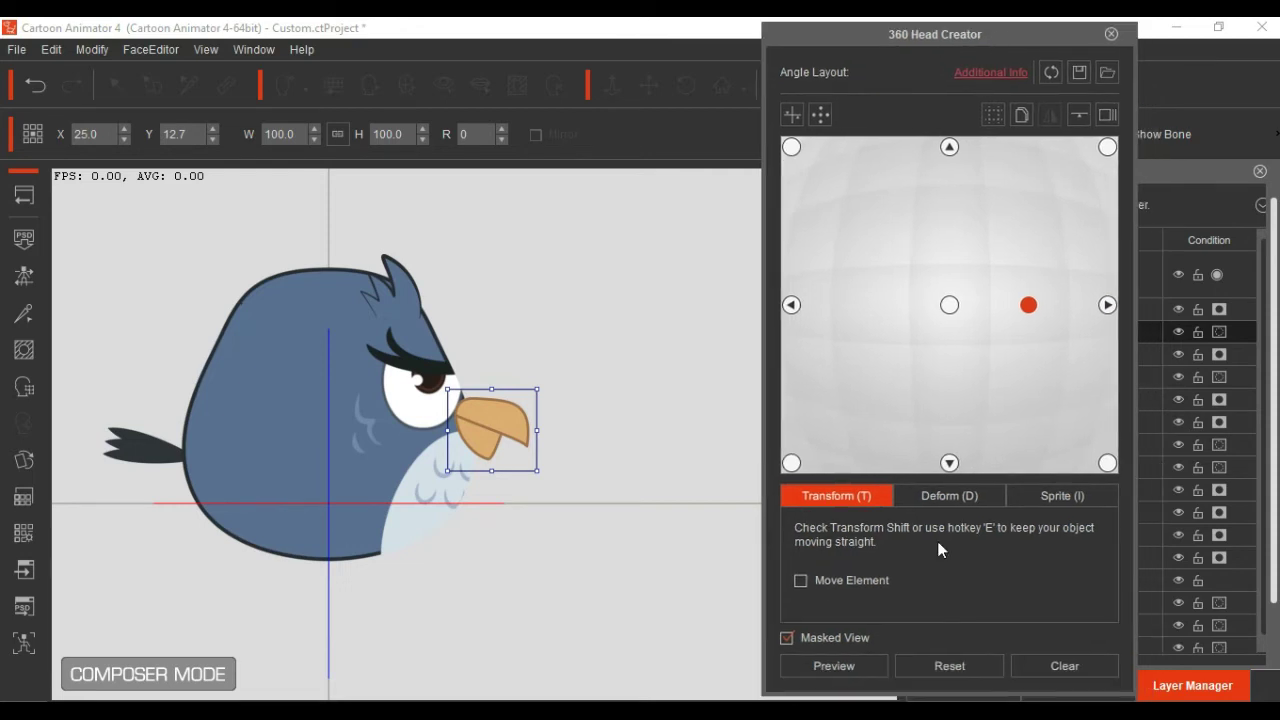
click(840, 666)
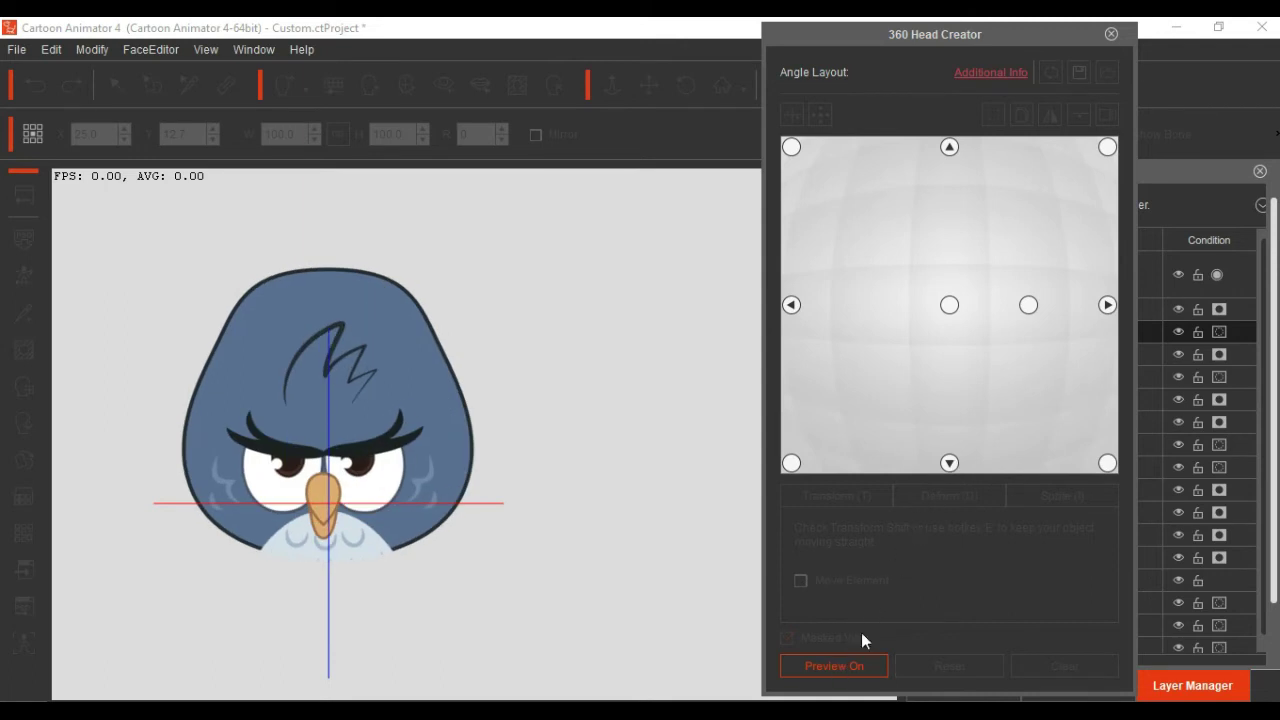
click(855, 664)
click(1107, 305)
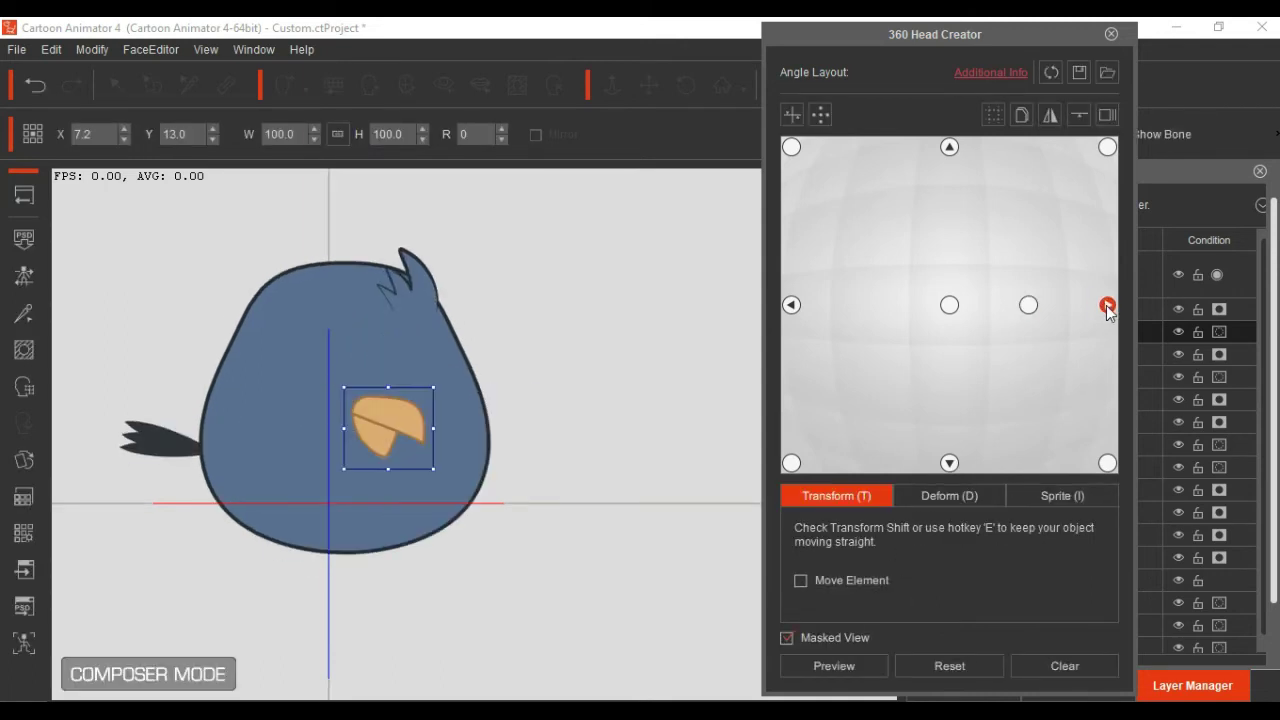
drag(392, 423, 374, 423)
Step: Show the layer-order regions, narrow the intermediate angle's region so it ends just past its point, and preview the head turn
click(1028, 306)
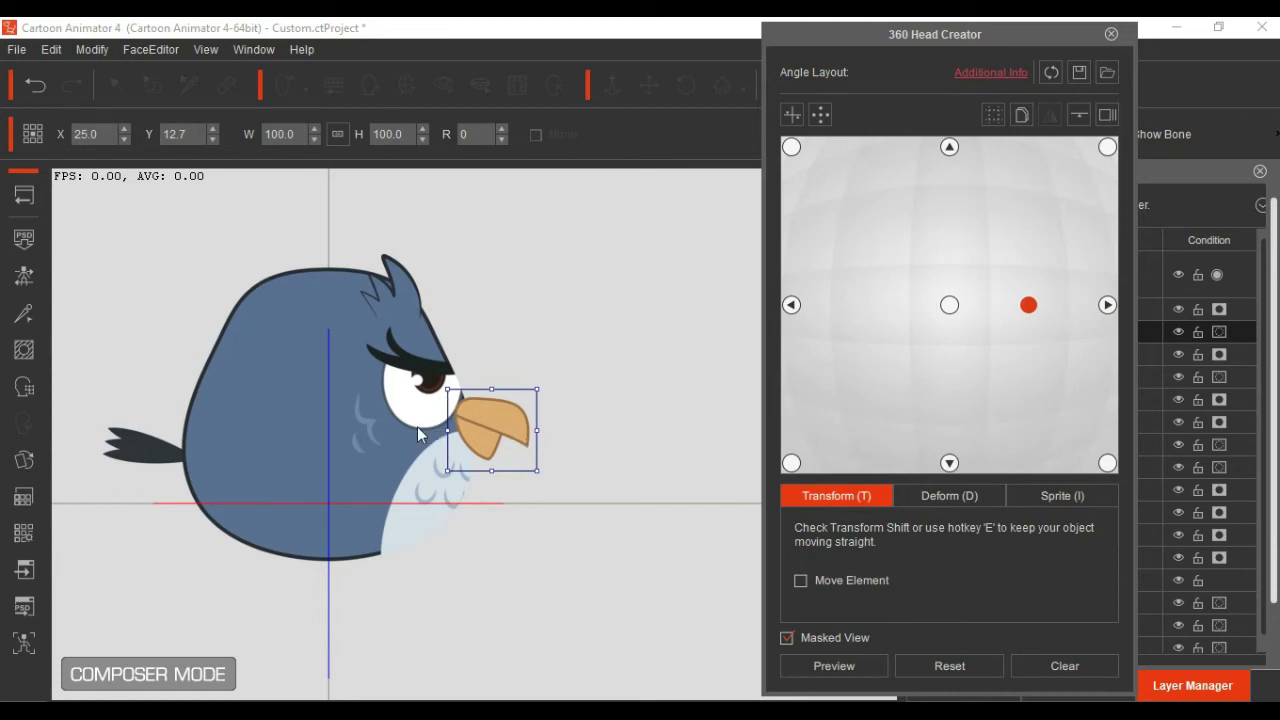
click(993, 116)
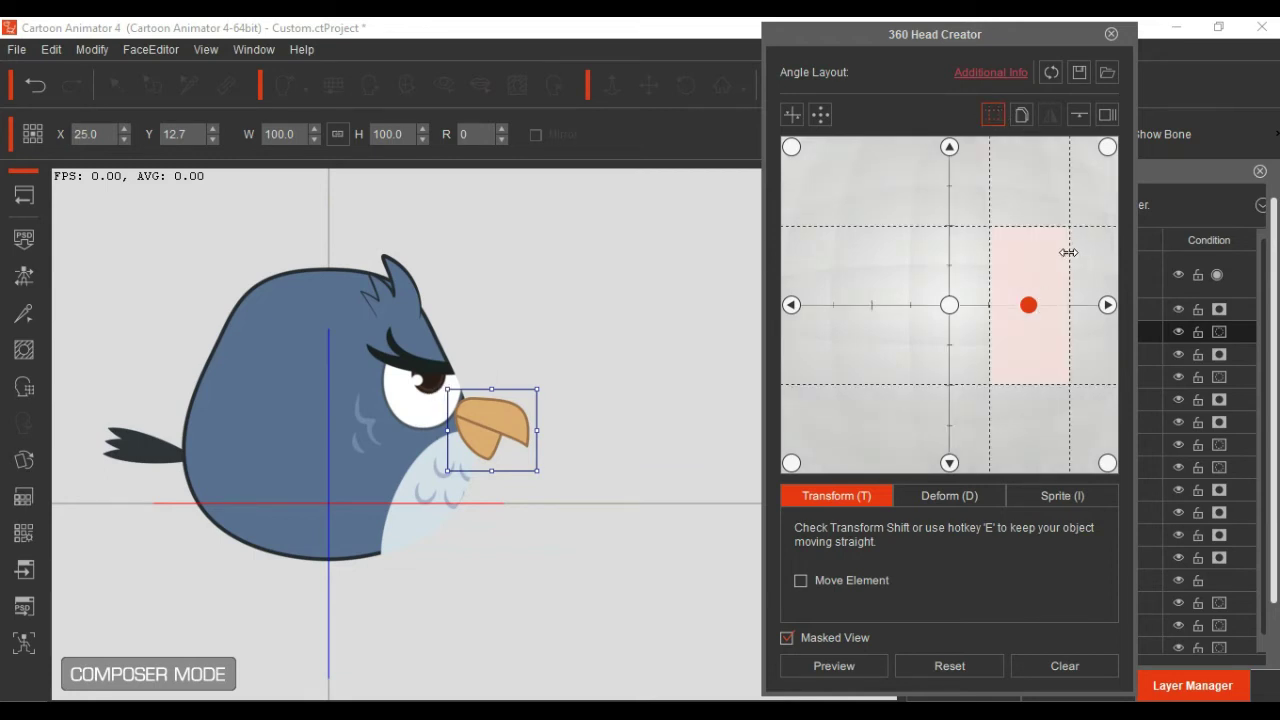
drag(1069, 252, 1034, 268)
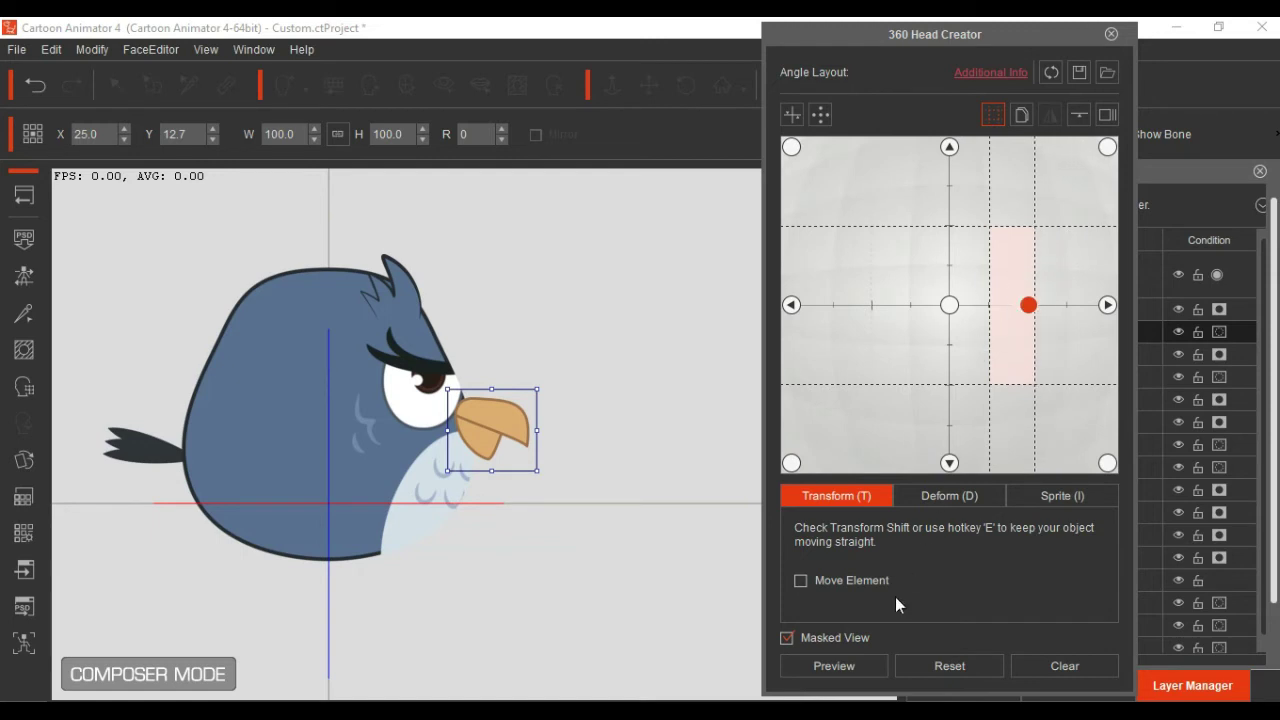
click(848, 665)
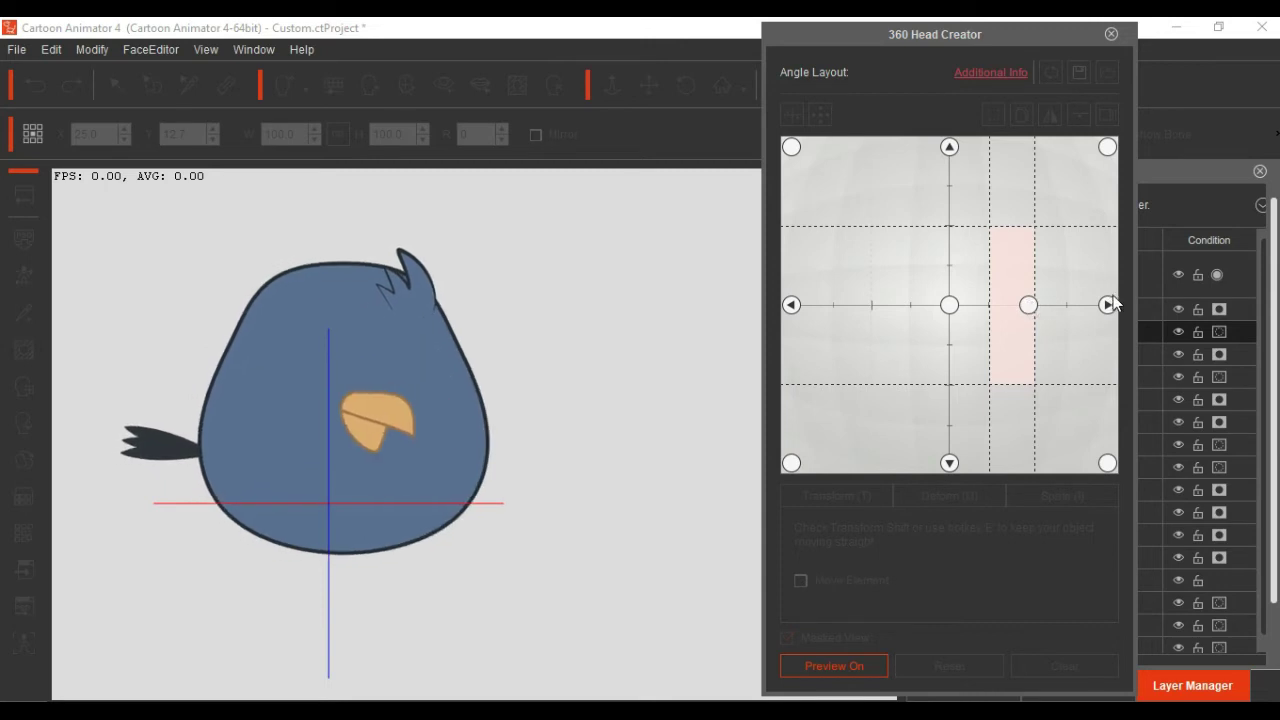
click(850, 666)
Step: At the right-facing angle, move the Mouth layer below the Face layer and preview the head turn
drag(1028, 32, 790, 48)
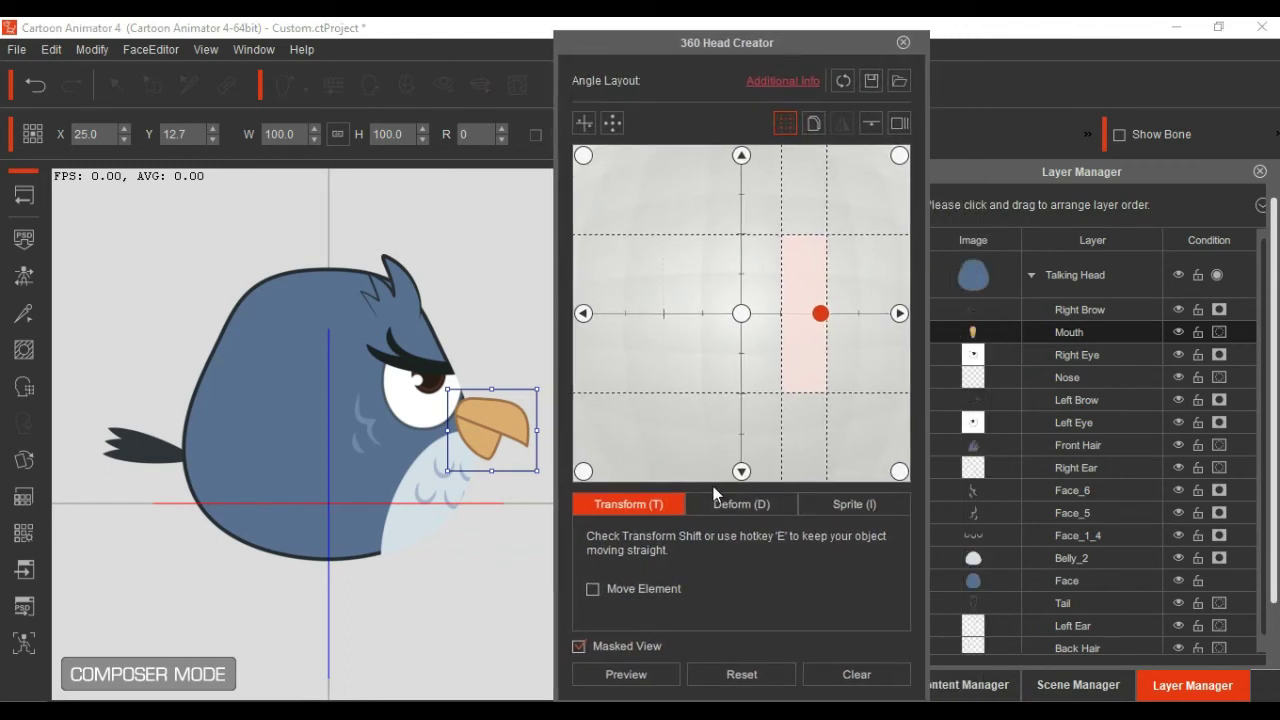
click(899, 314)
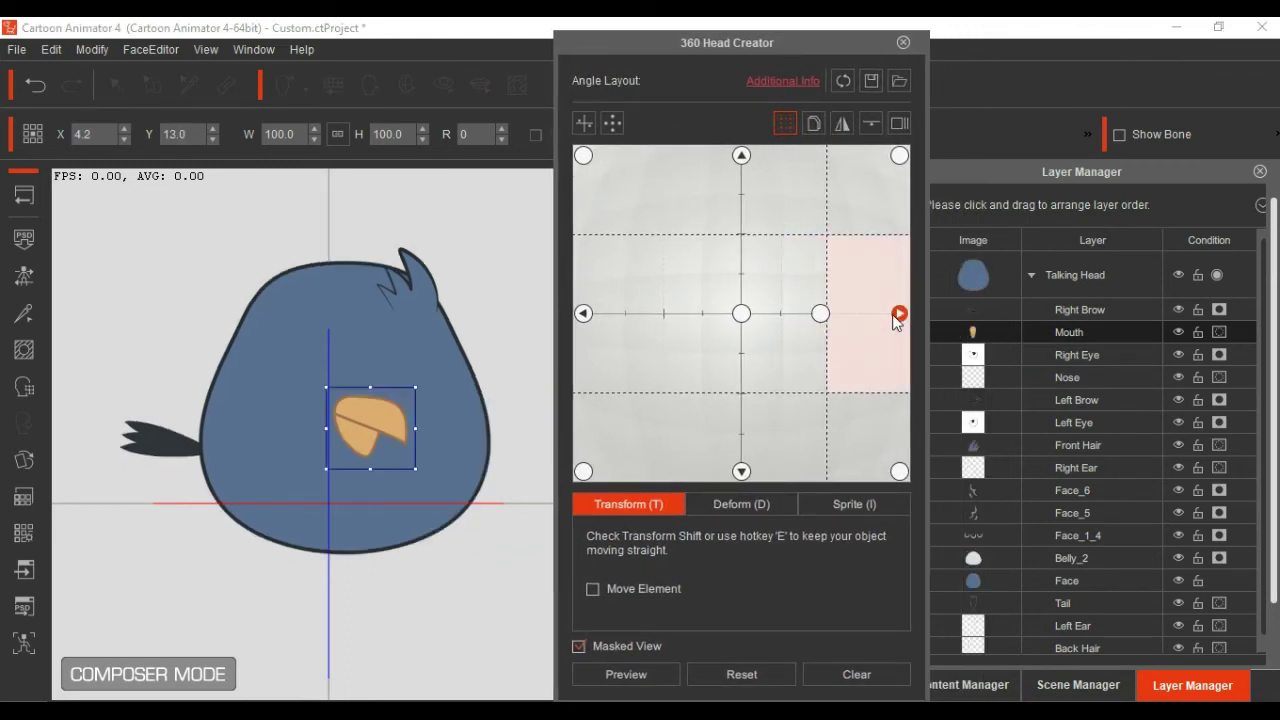
drag(1092, 340, 1089, 584)
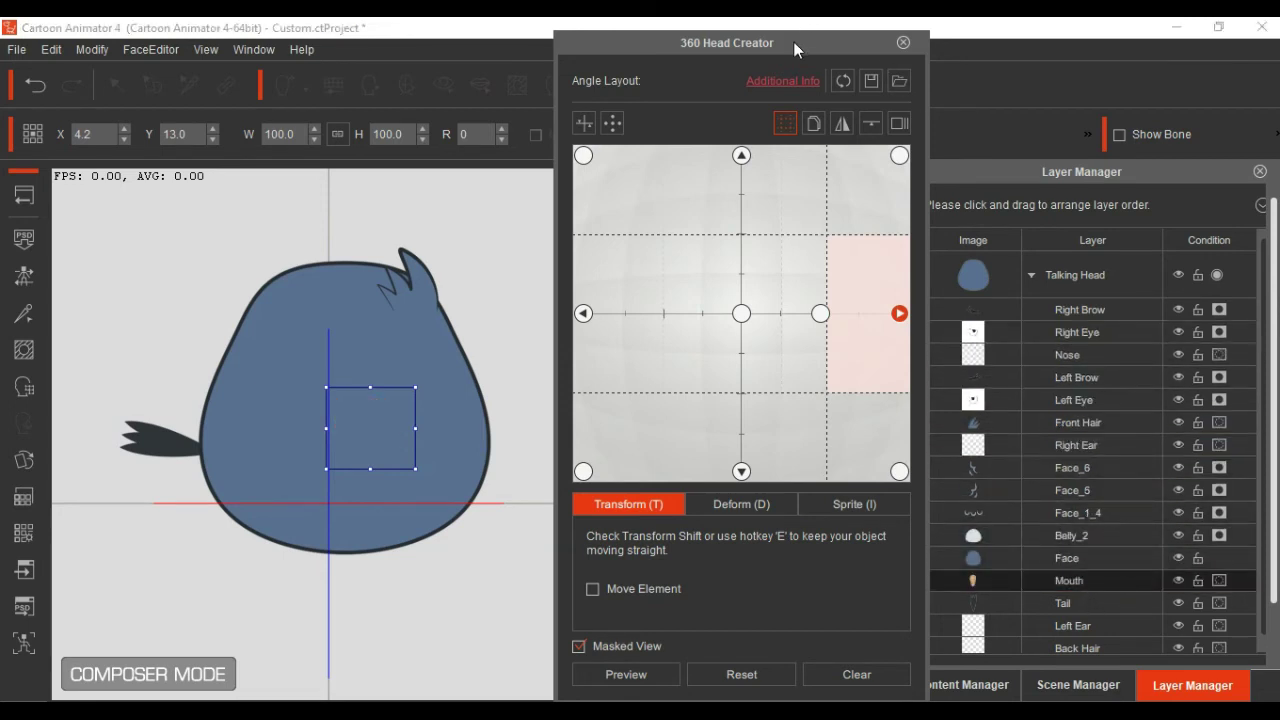
drag(830, 35, 989, 51)
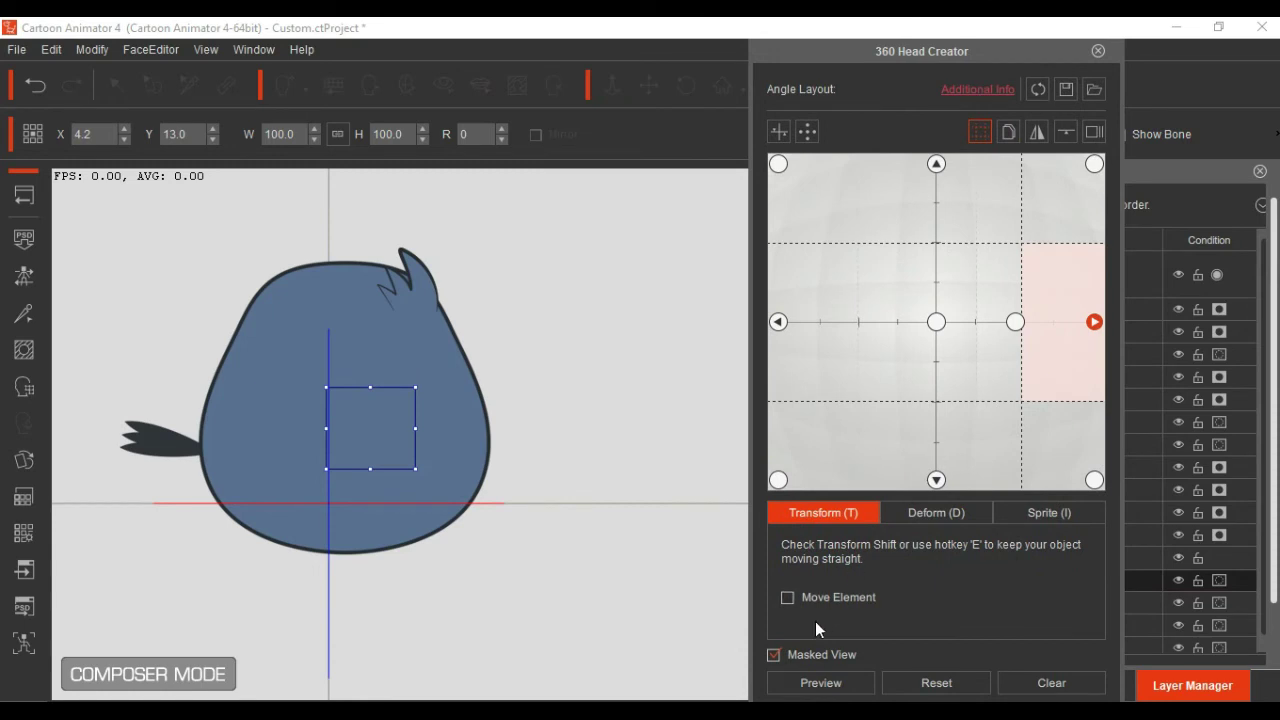
click(815, 683)
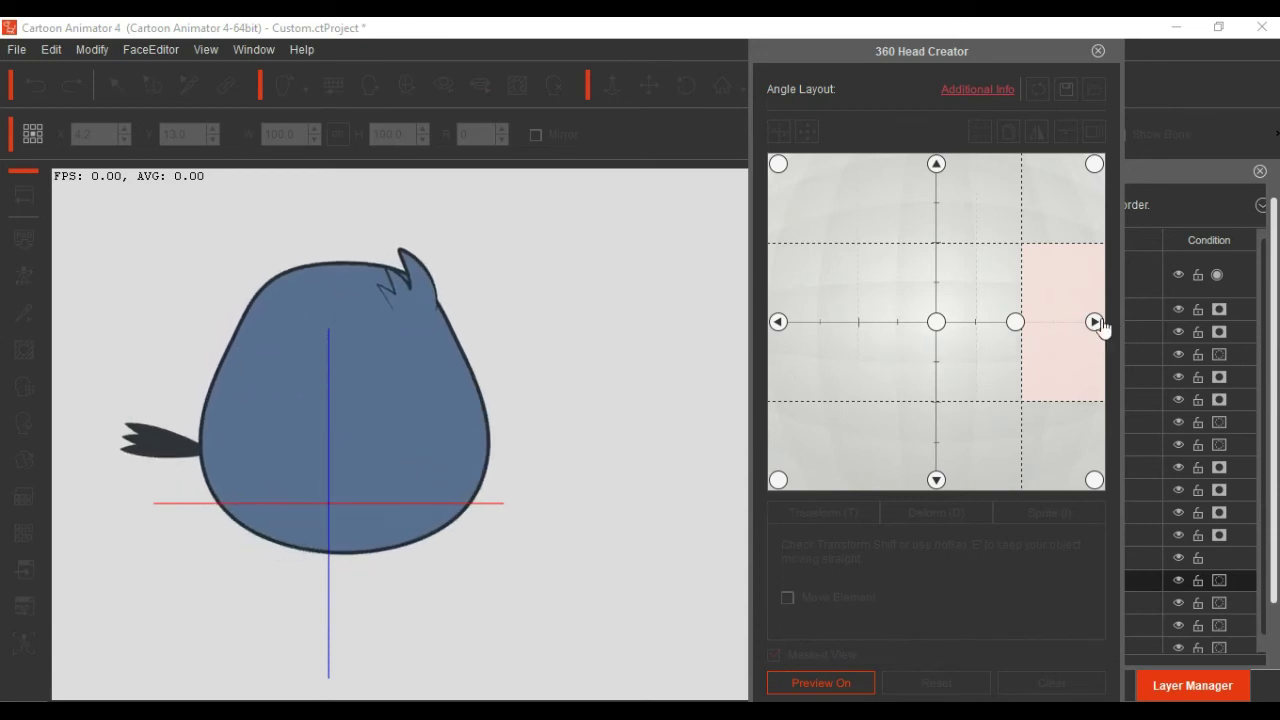
click(820, 684)
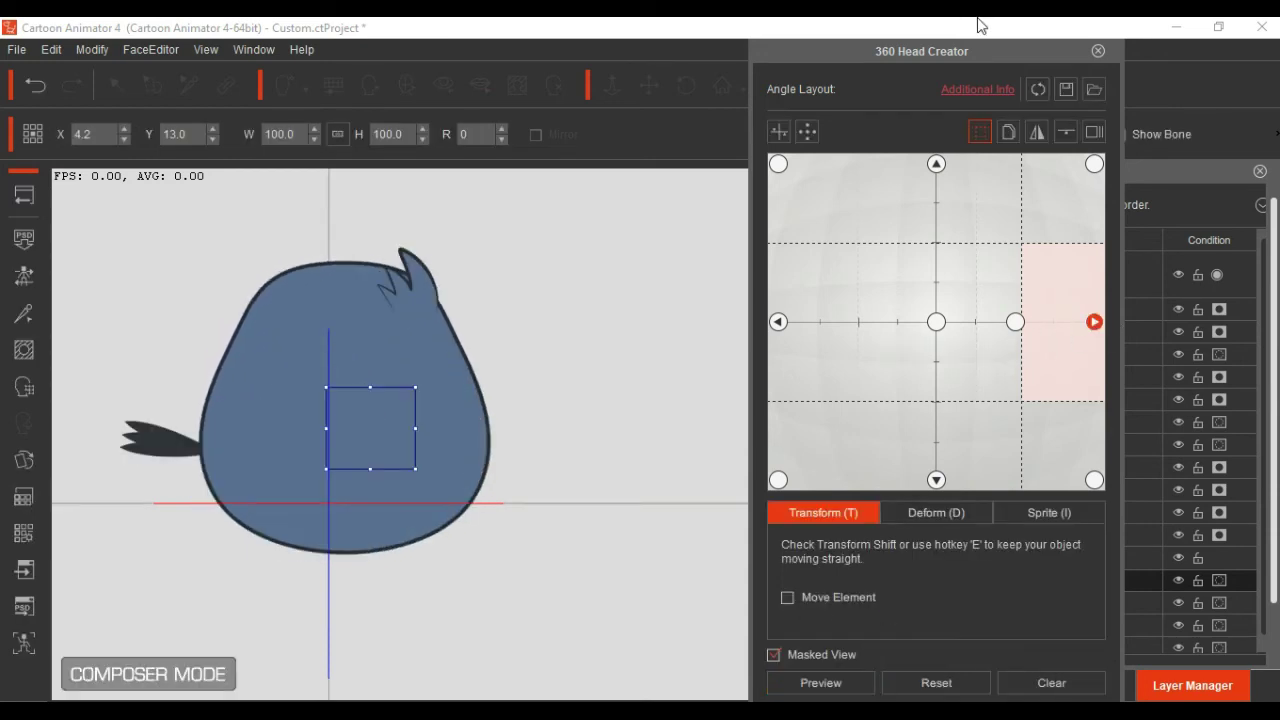
Step: Move the Front Hair to about X 2.7, Y 36.8 and the Tail to about X -2.2, Y 5.9
drag(981, 53, 857, 61)
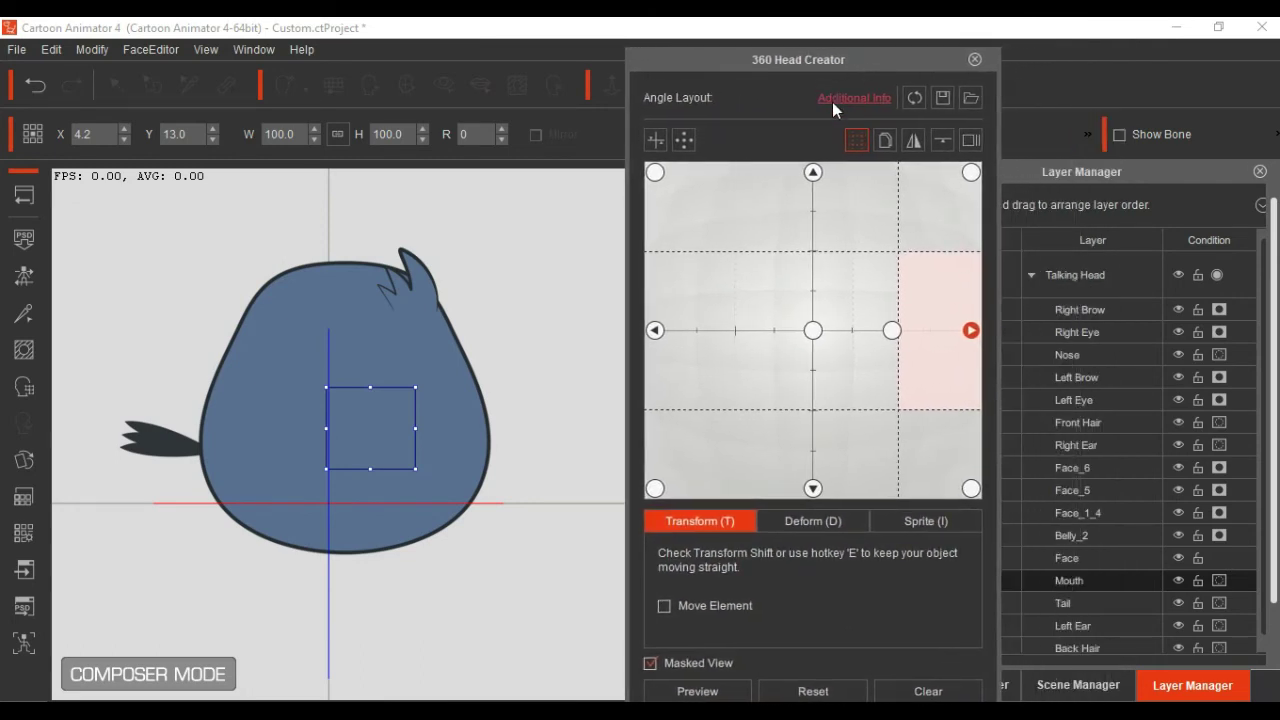
drag(413, 279, 354, 286)
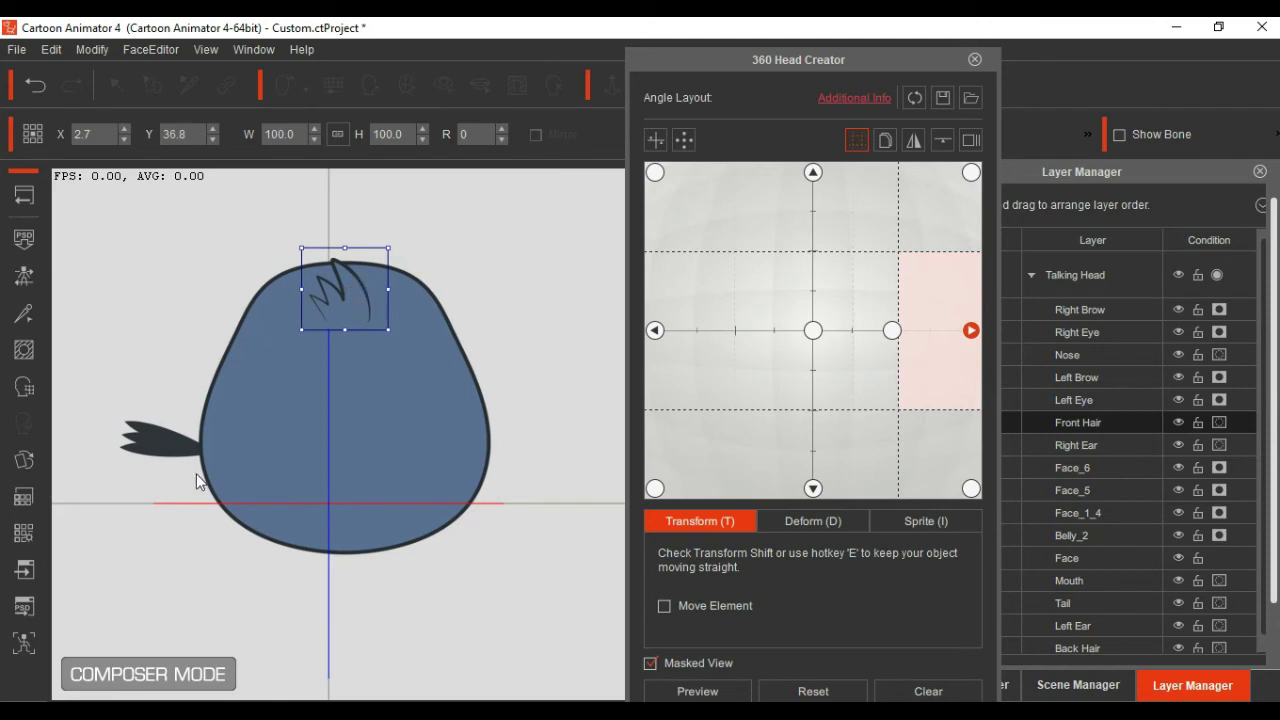
click(157, 451)
drag(166, 438, 315, 461)
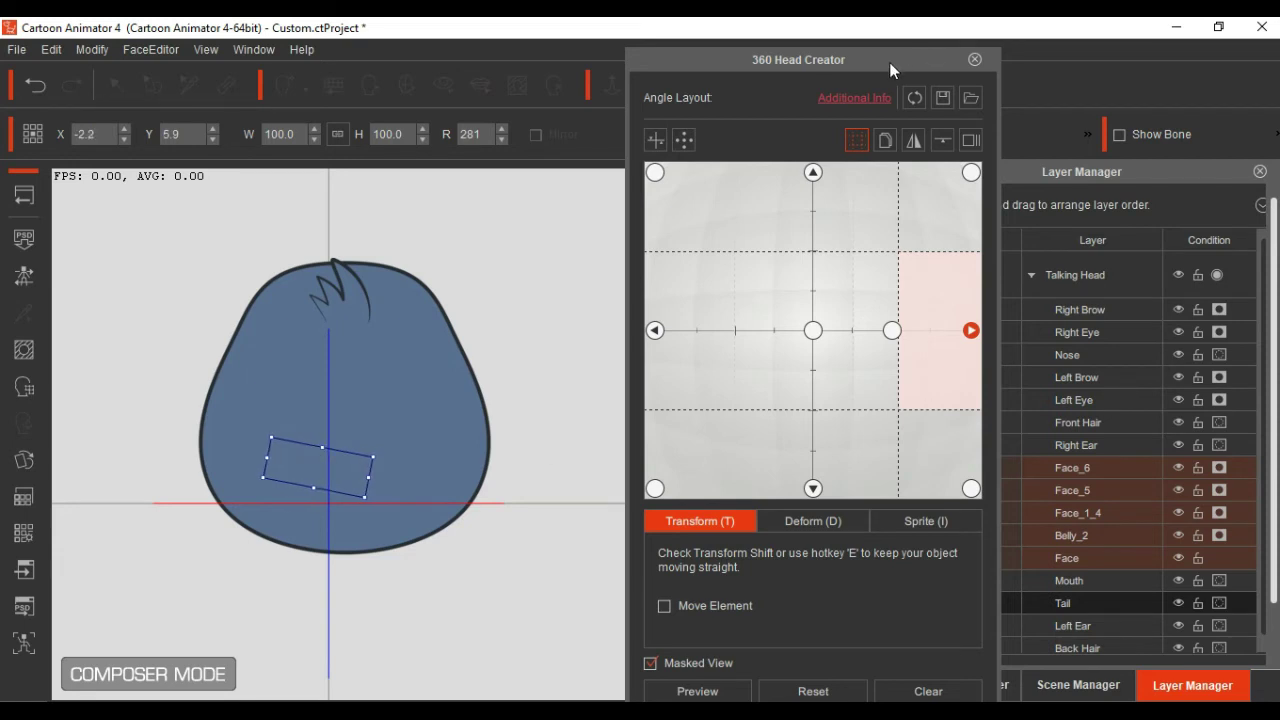
Step: Reorder the Tail layer so it sits directly above the Face layer at the right-facing angle
drag(889, 62, 819, 66)
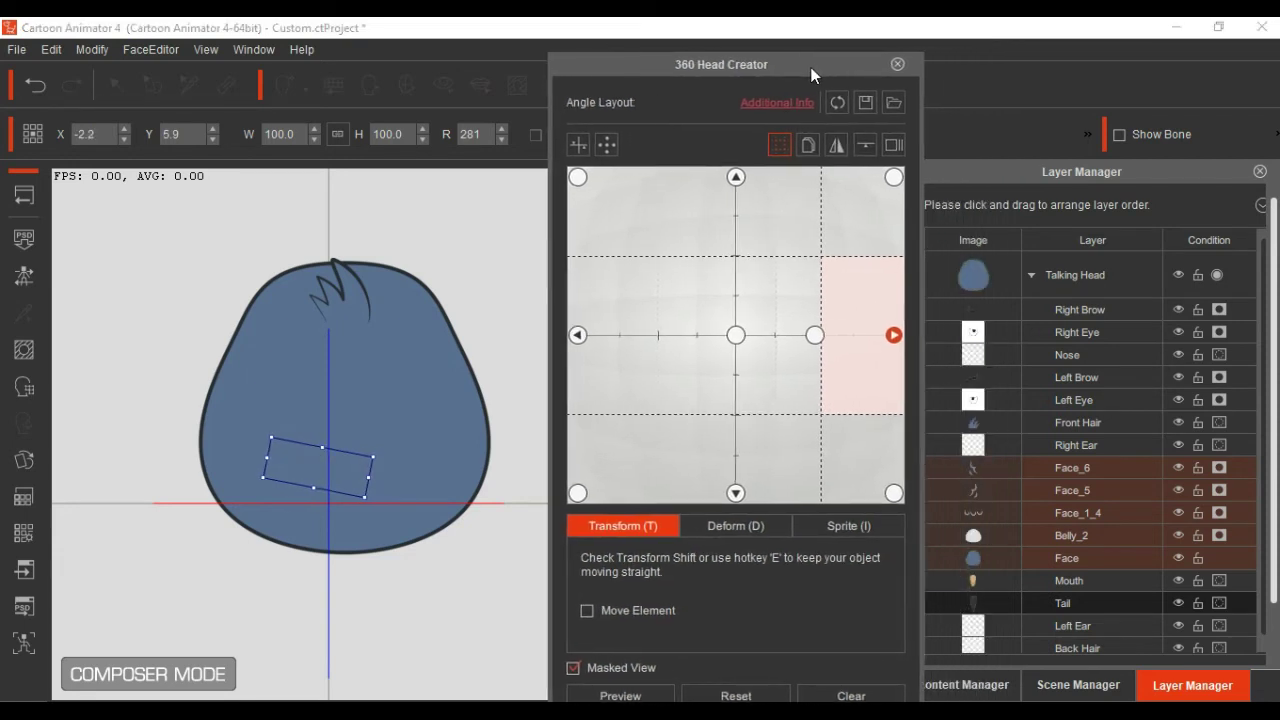
click(1096, 426)
drag(1096, 428, 1082, 558)
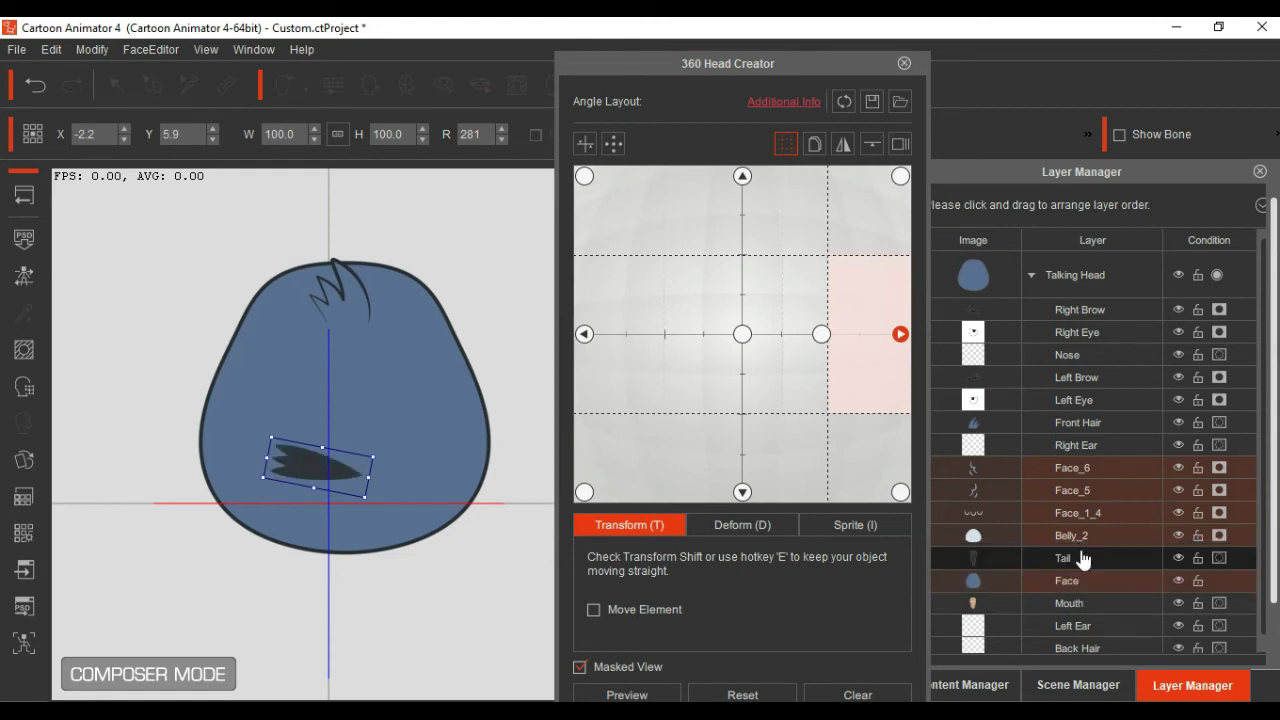
Step: Rotate the Tail upright to about 2 degrees and place it at about X 0.6, Y 8.5
drag(822, 68, 1004, 61)
drag(371, 449, 351, 526)
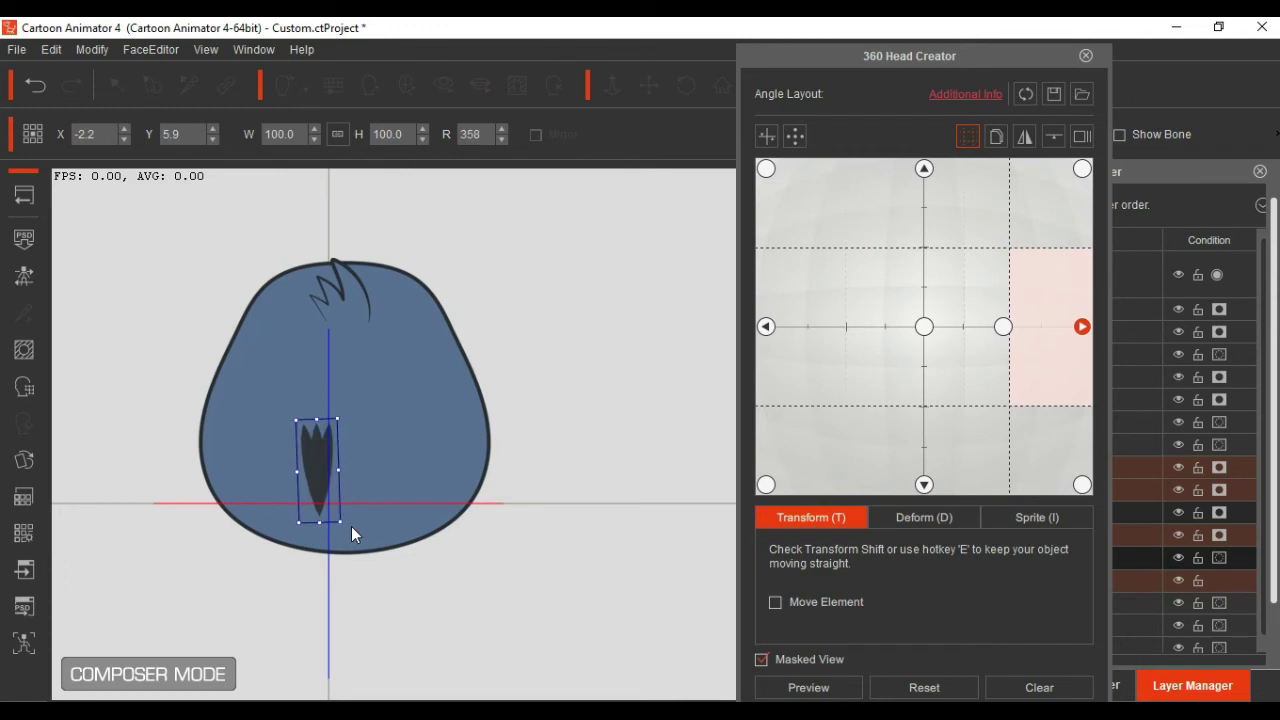
drag(312, 475, 329, 466)
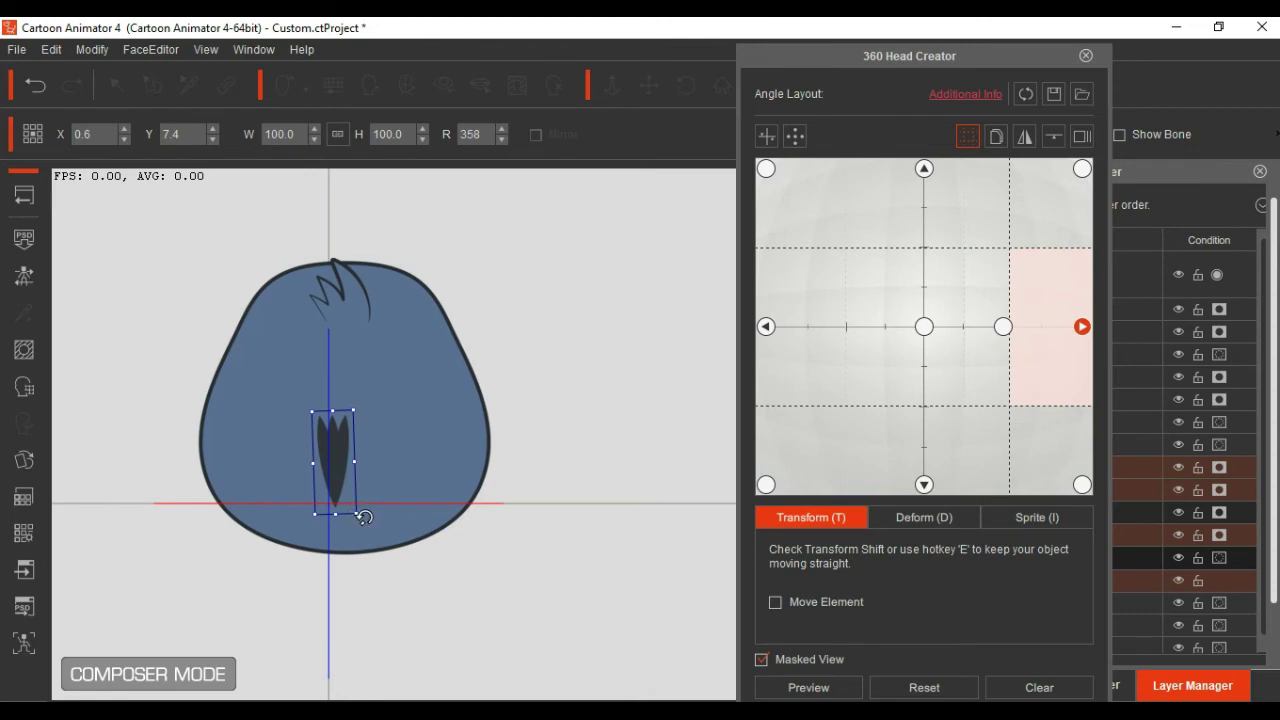
drag(364, 518, 360, 523)
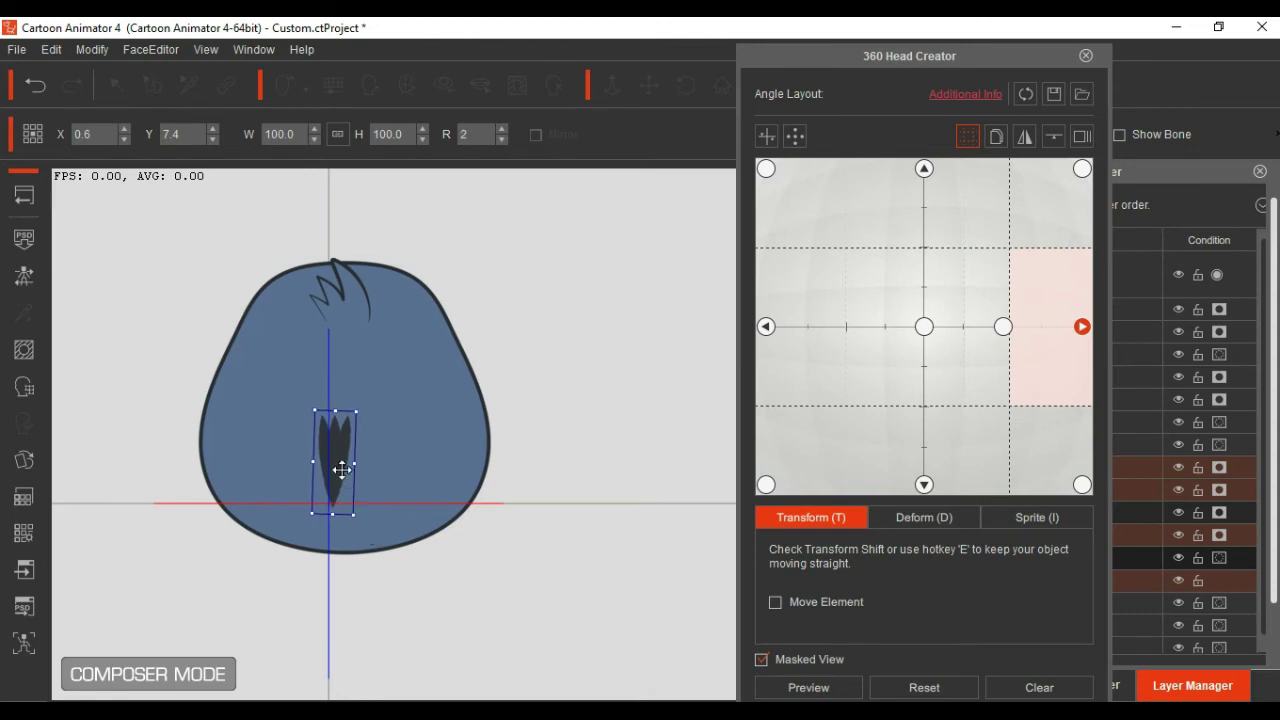
drag(340, 457, 340, 454)
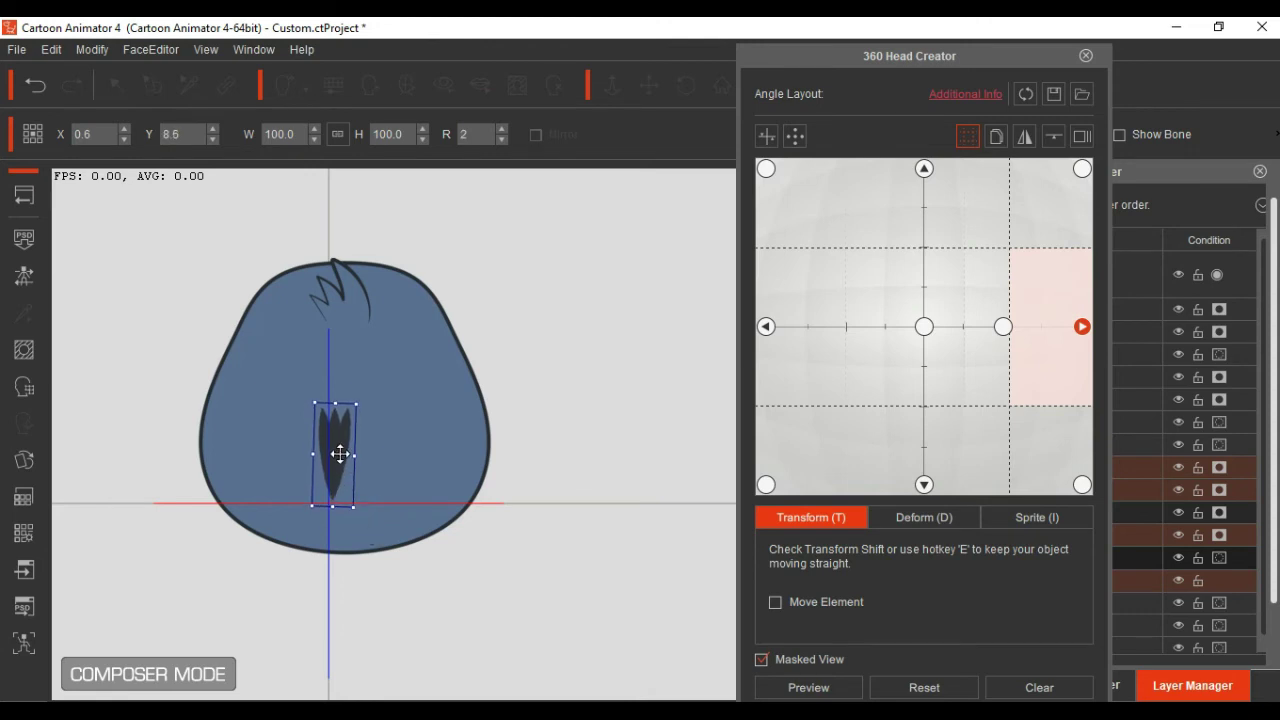
Step: Preview the head turn from the front to the right-facing angle and return to editing
click(815, 688)
drag(953, 330, 1079, 335)
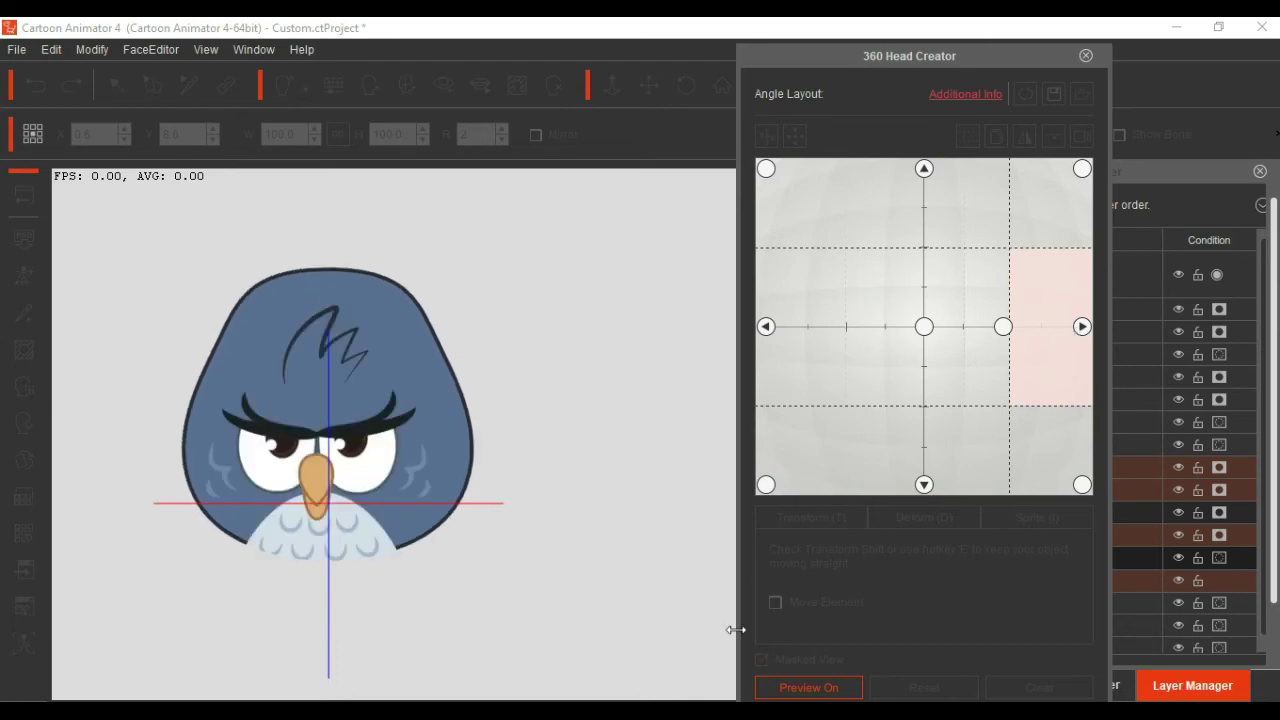
click(819, 681)
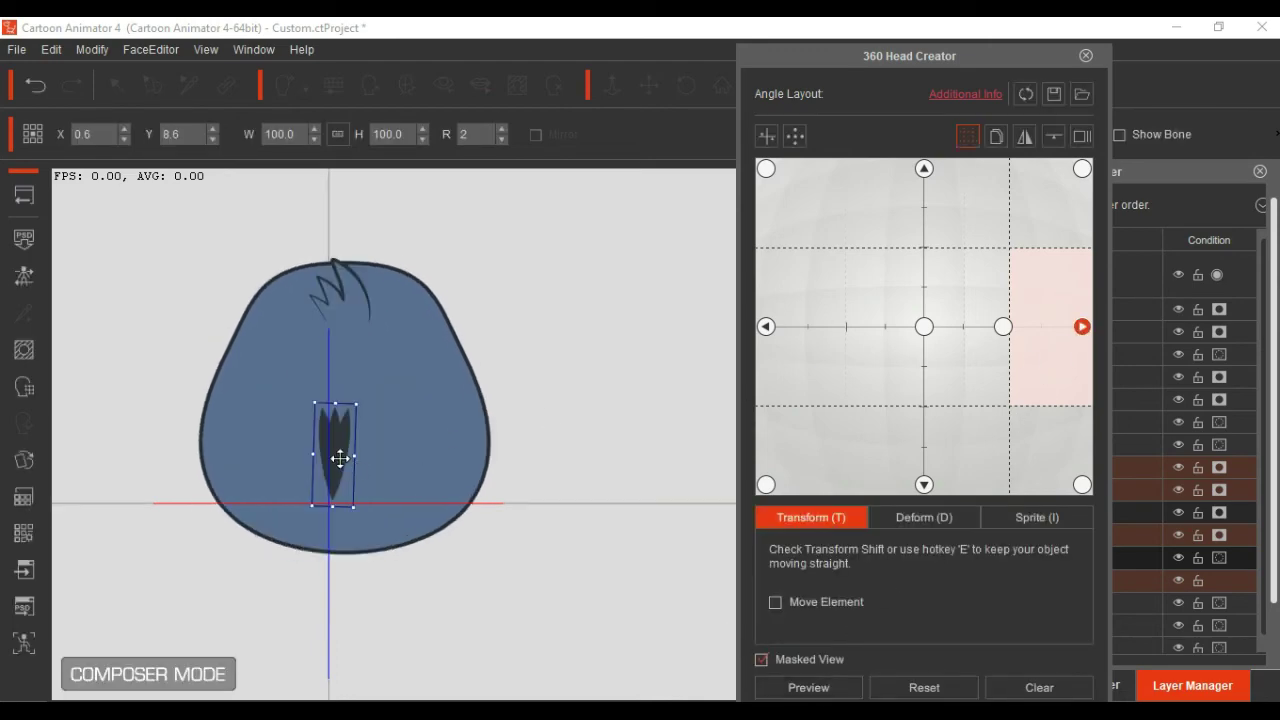
Step: Nudge the Tail to about X 1.4, Y 9.1 and the Front Hair to about X 2.3, Y 36.2, then preview the turn
drag(340, 458, 343, 456)
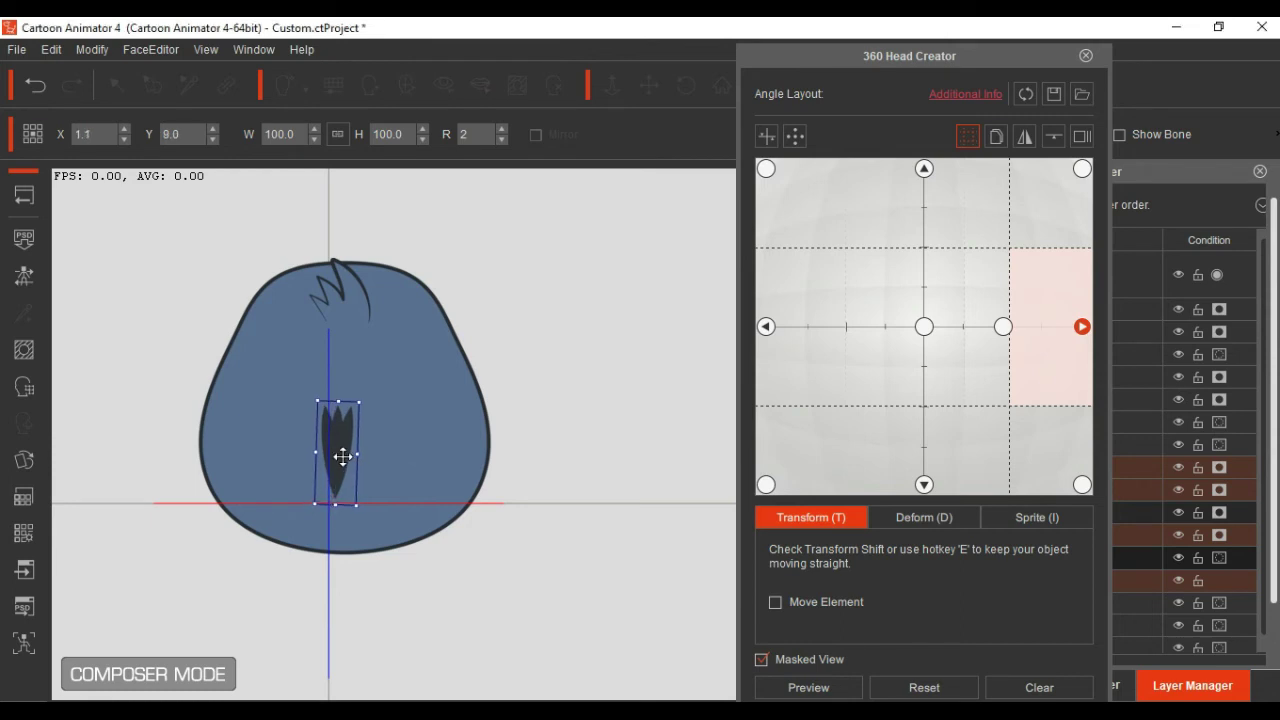
click(355, 311)
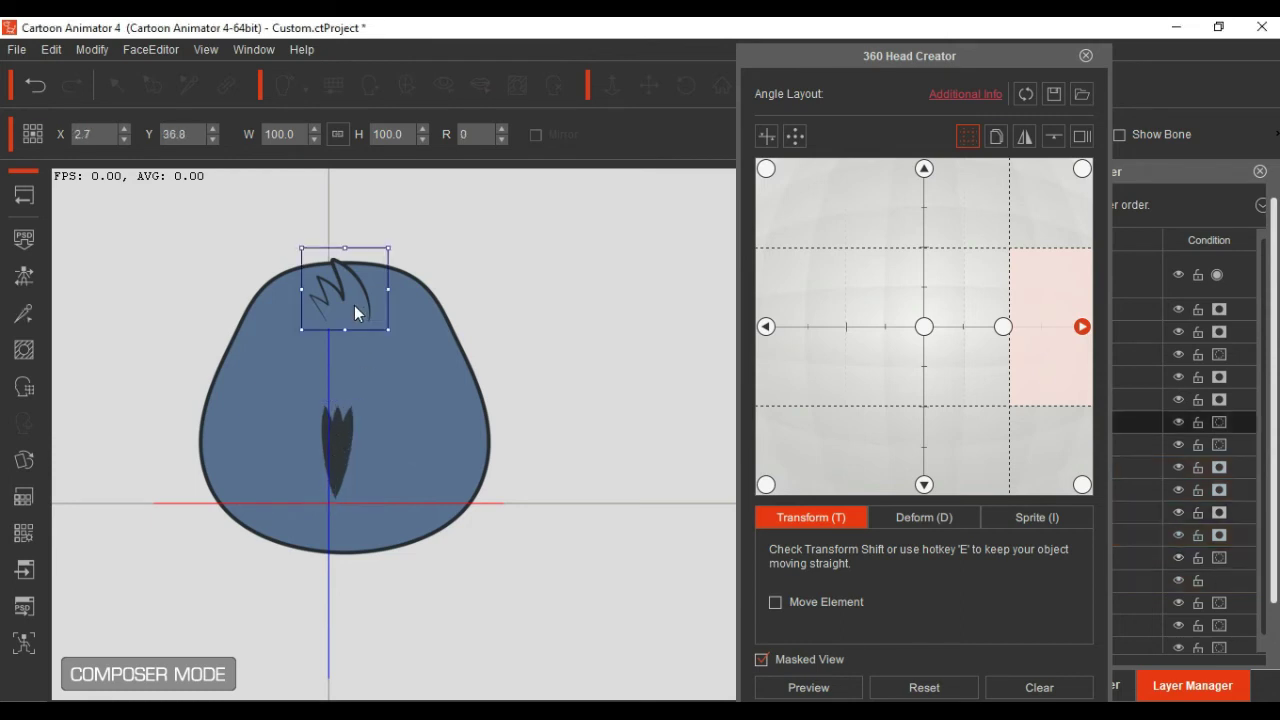
drag(355, 297, 352, 300)
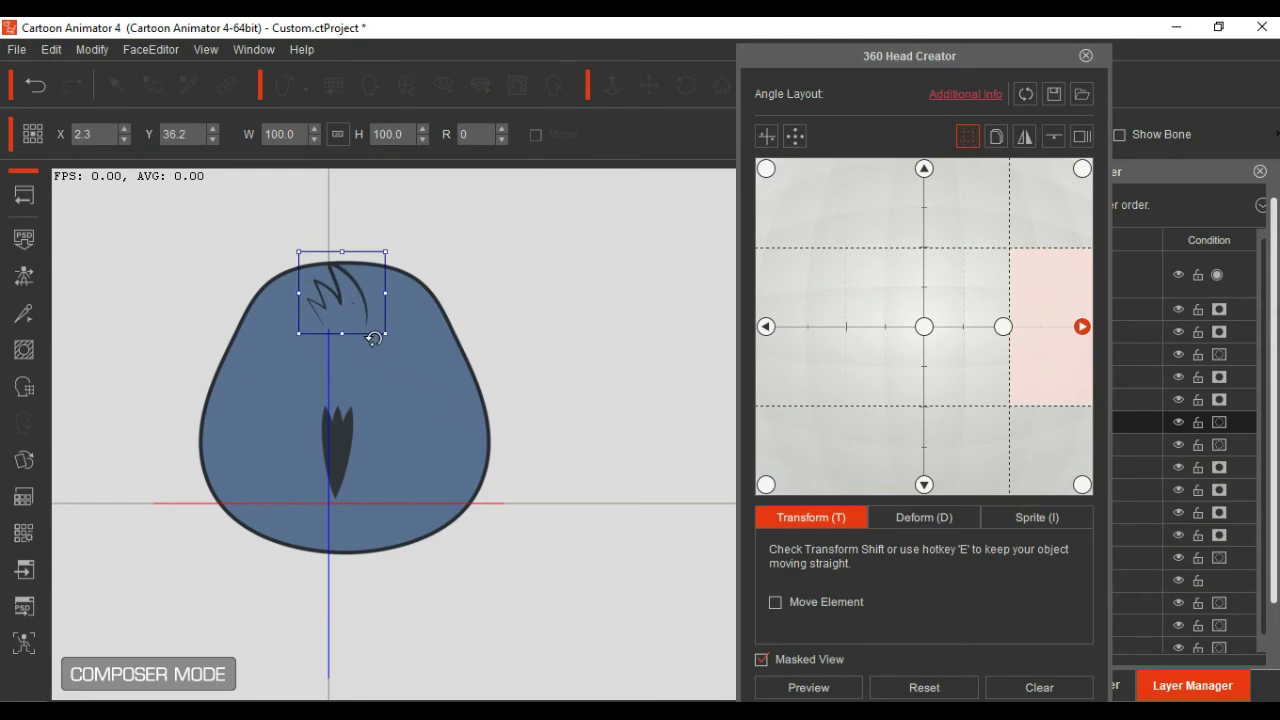
click(343, 455)
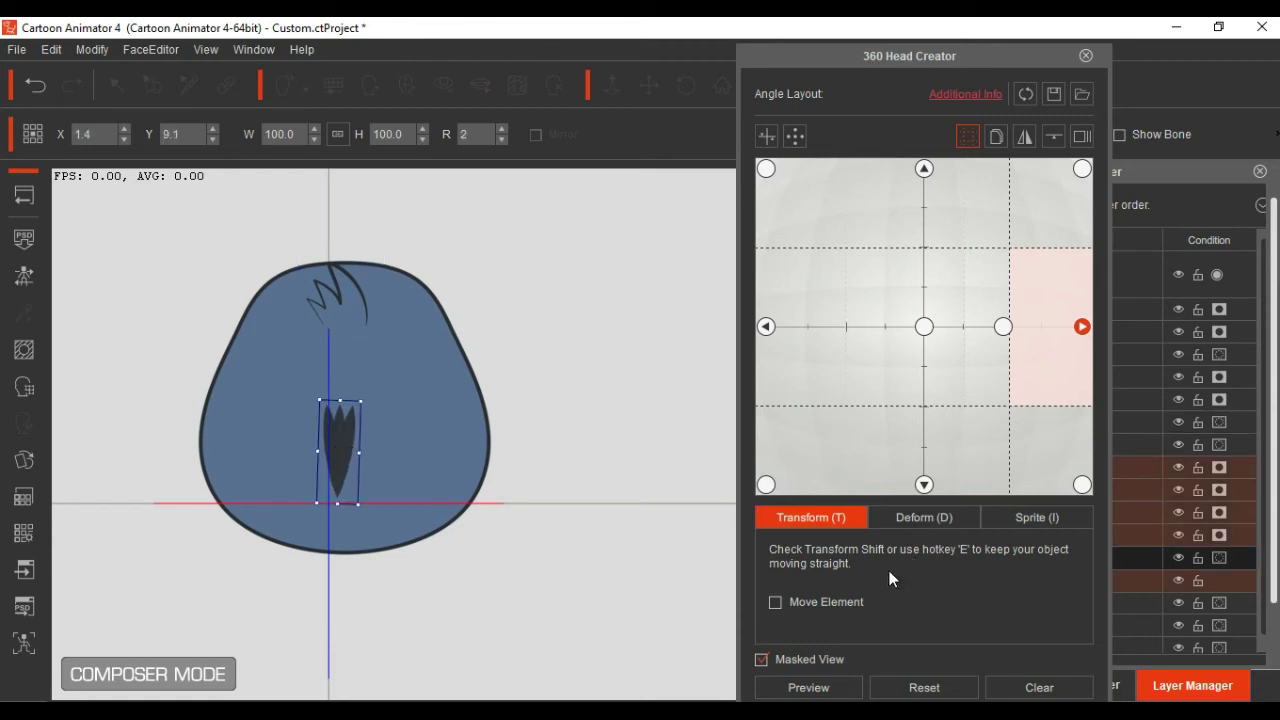
click(821, 687)
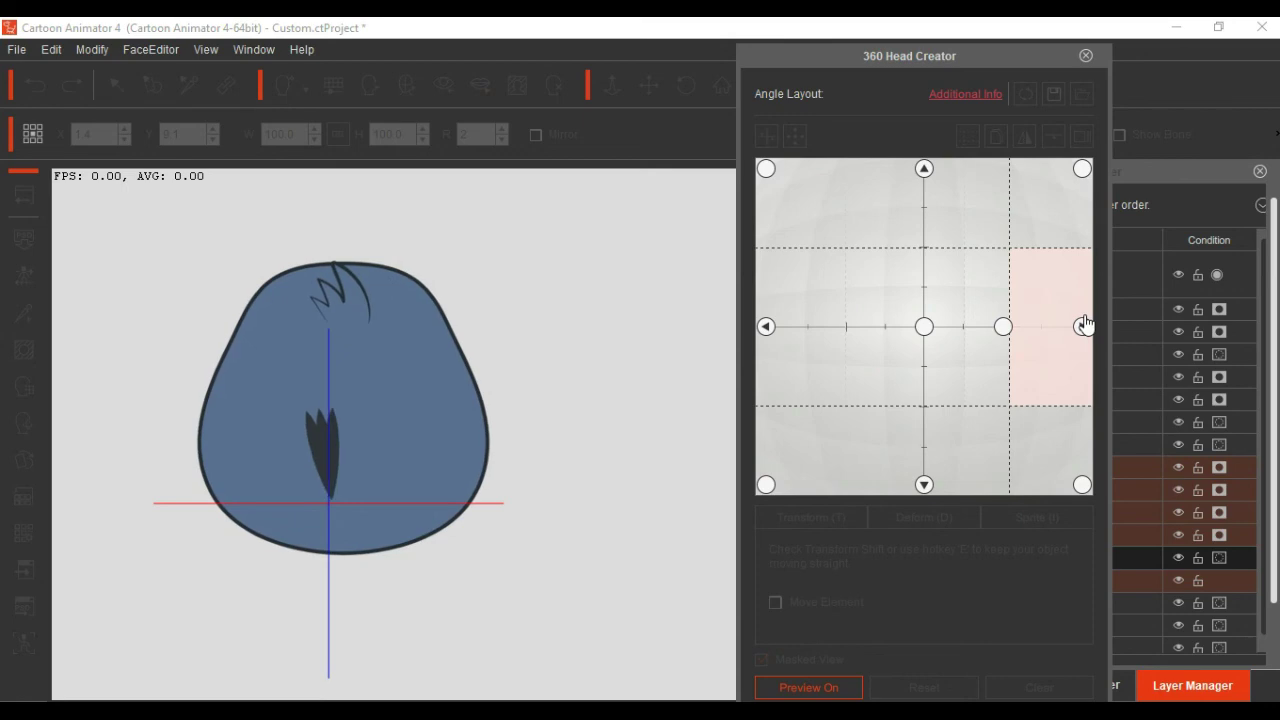
click(833, 690)
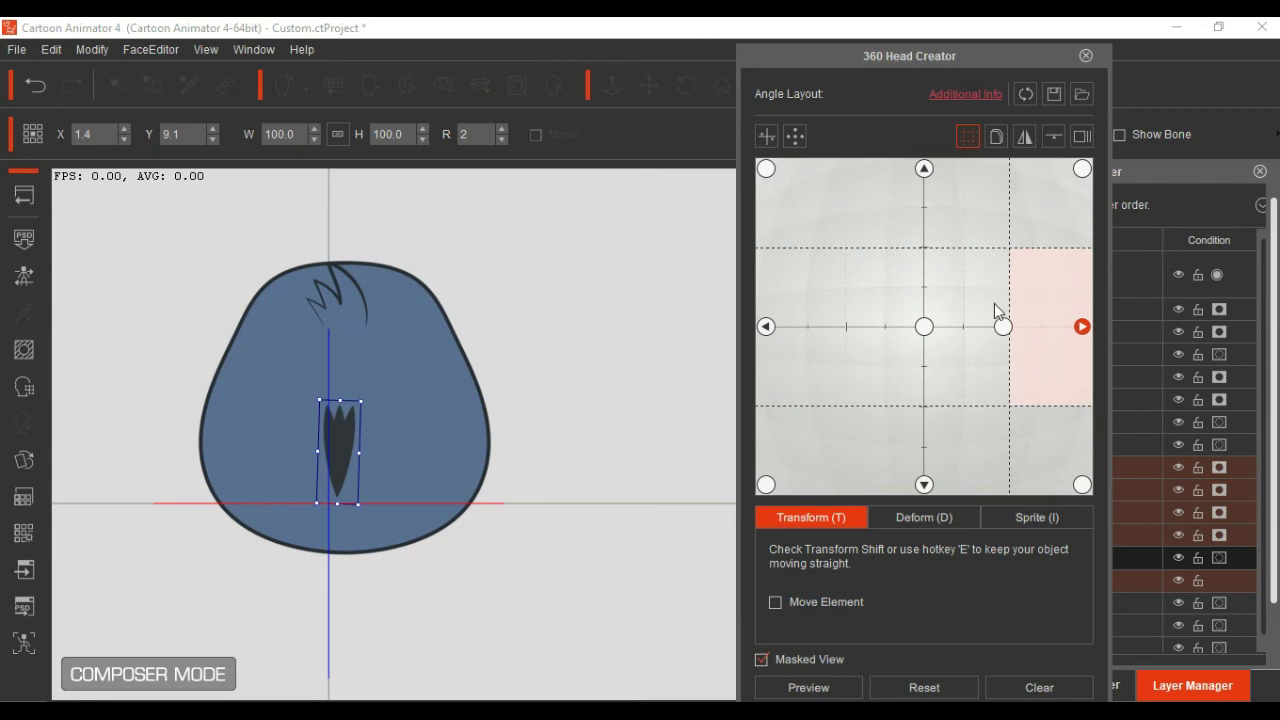
Step: Add an angle point on the upper edge, midway between the up angle and the upper-right corner angle
click(1003, 328)
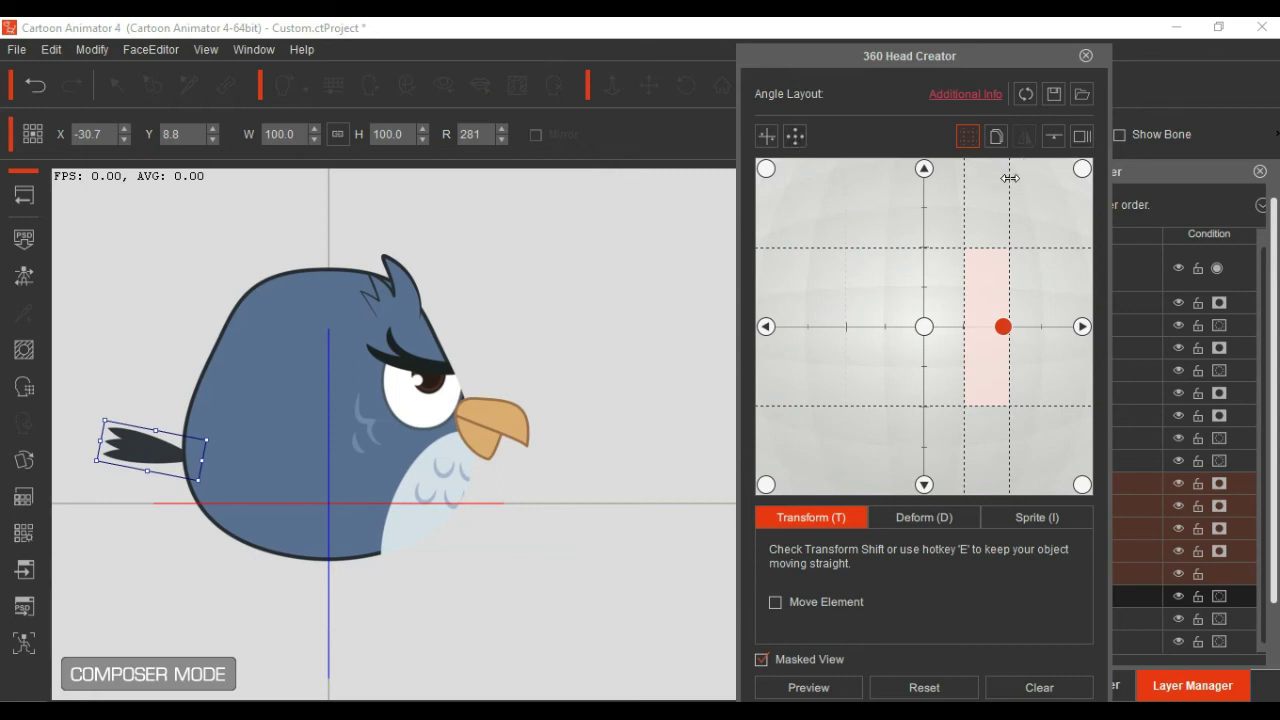
click(796, 145)
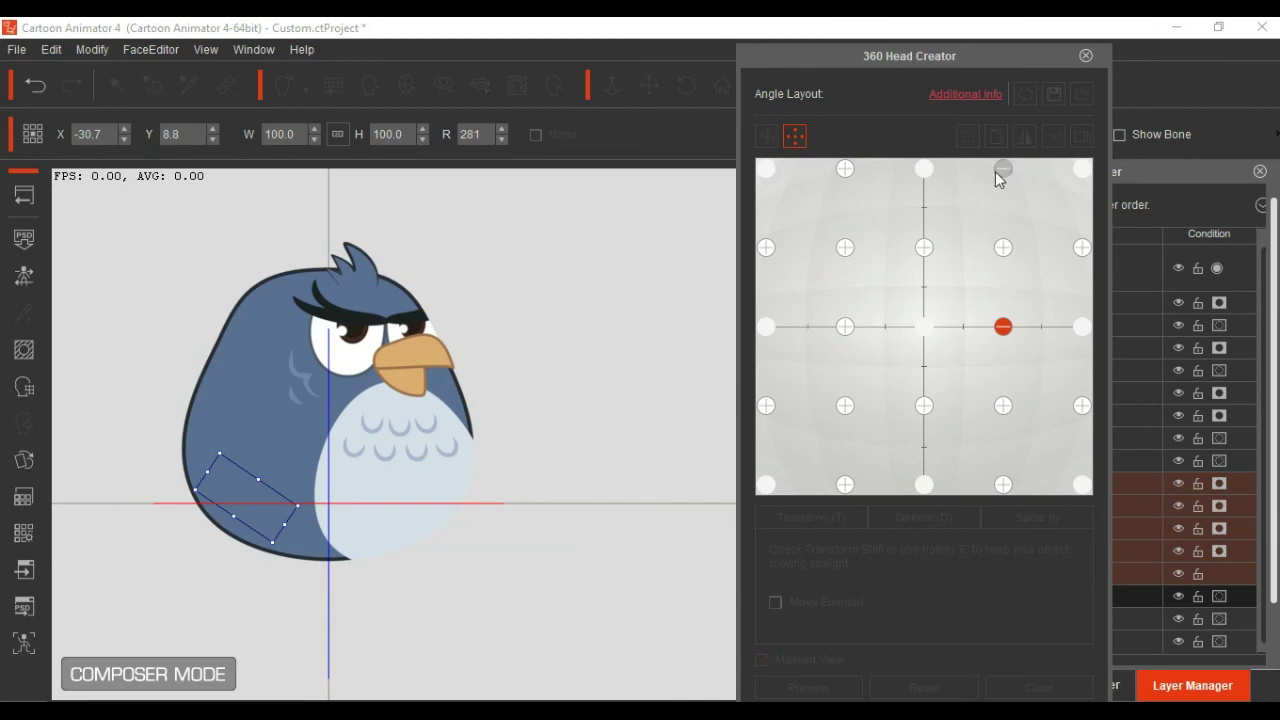
click(792, 137)
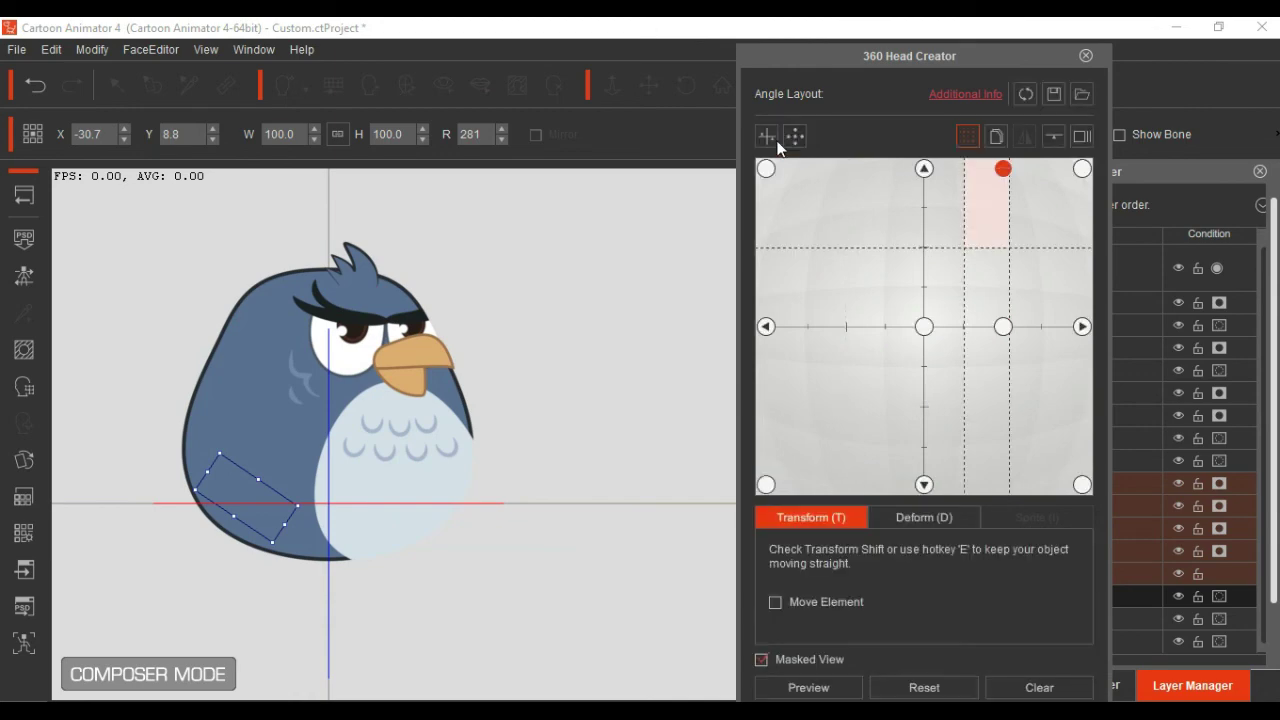
Step: Copy the upper-right corner angle's pose onto the new upper half-right angle point and preview the head turn
click(1084, 171)
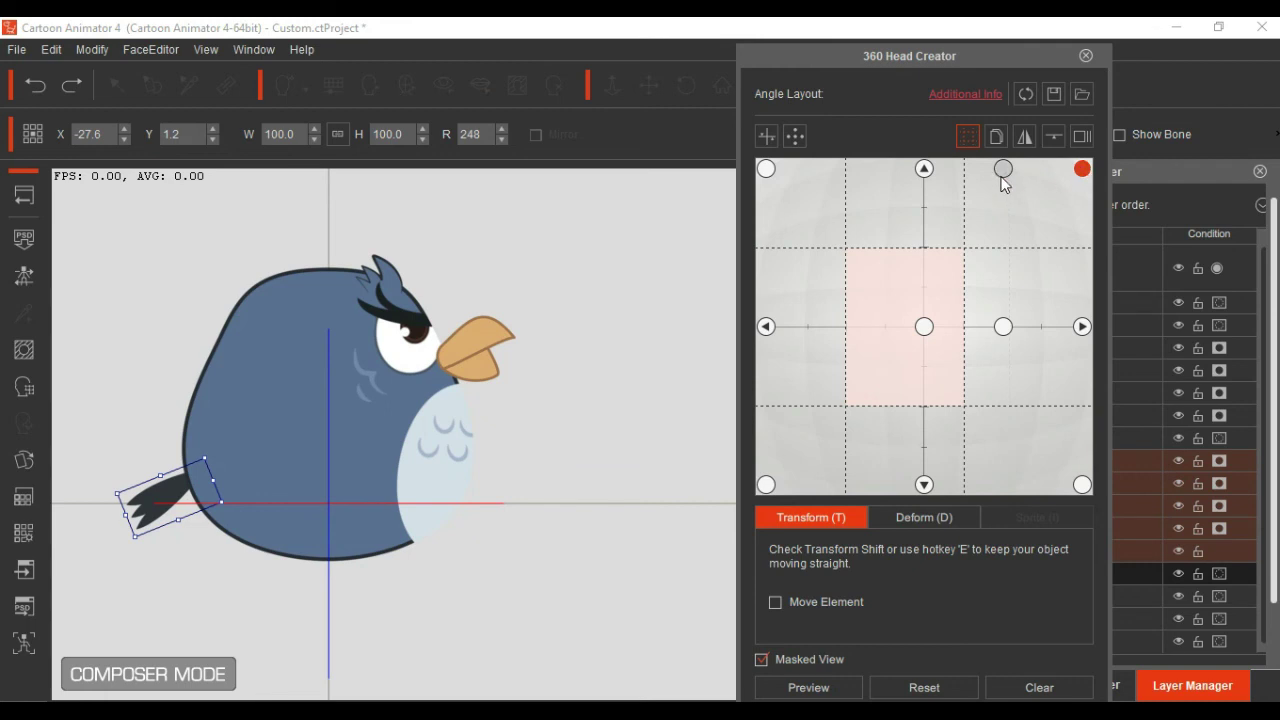
click(995, 137)
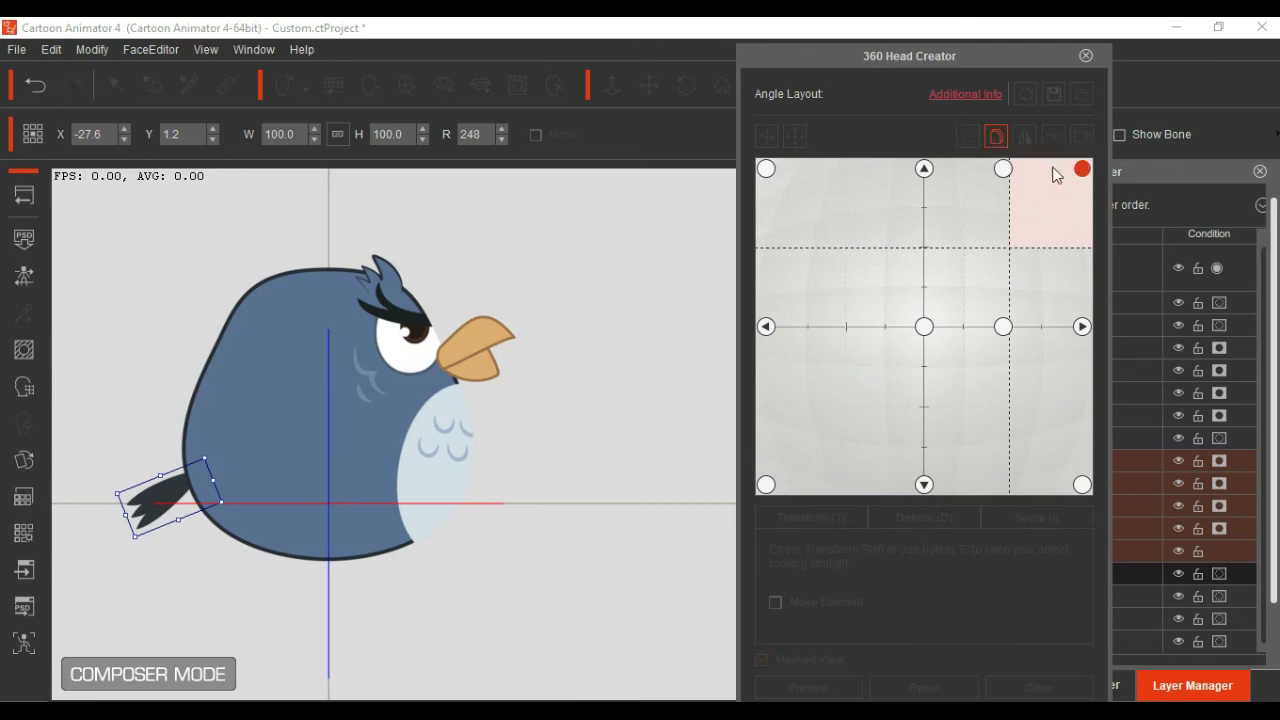
click(1002, 170)
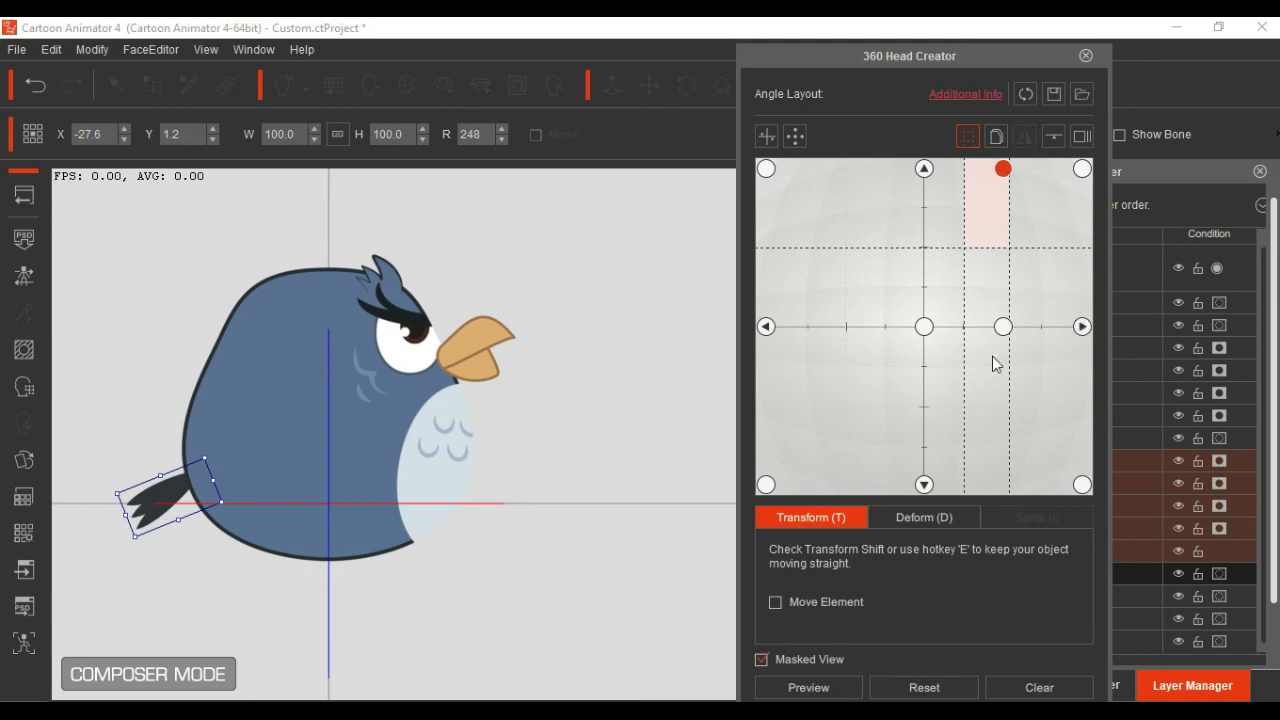
click(798, 688)
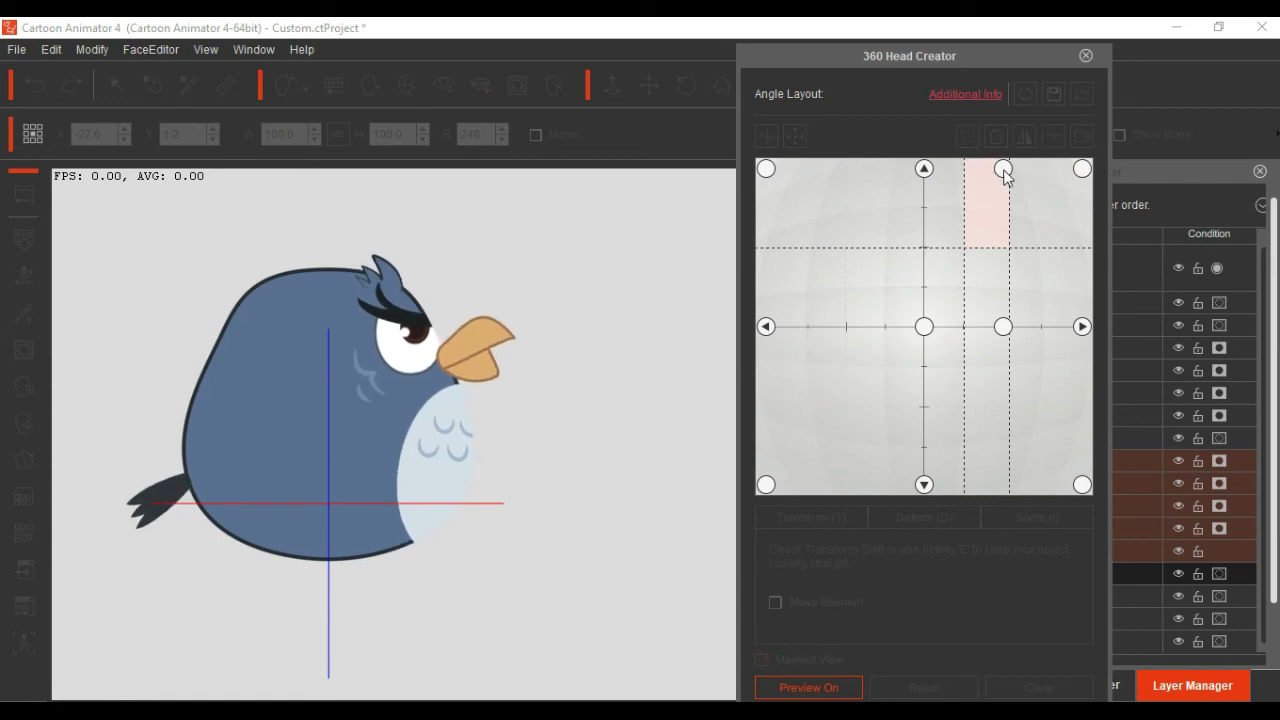
click(843, 688)
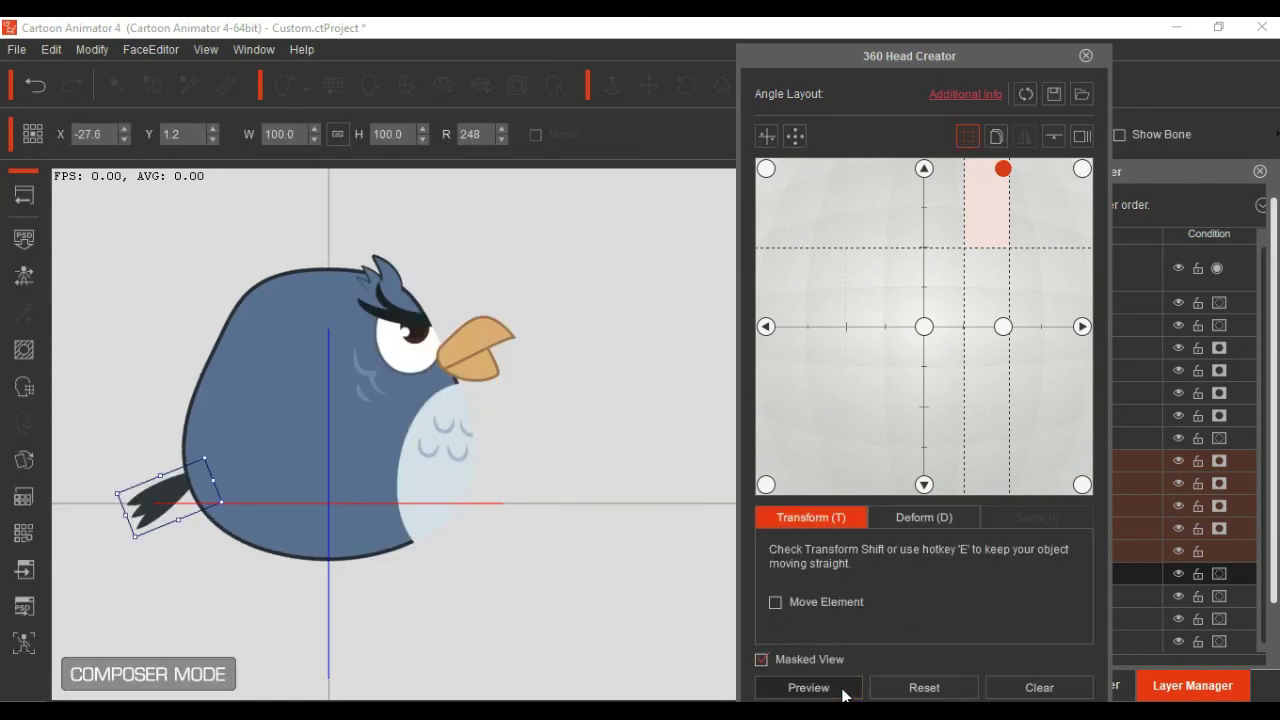
Step: Copy the right-facing angle's back-view pose onto the upper-right corner angle and preview the upper head turn
click(995, 137)
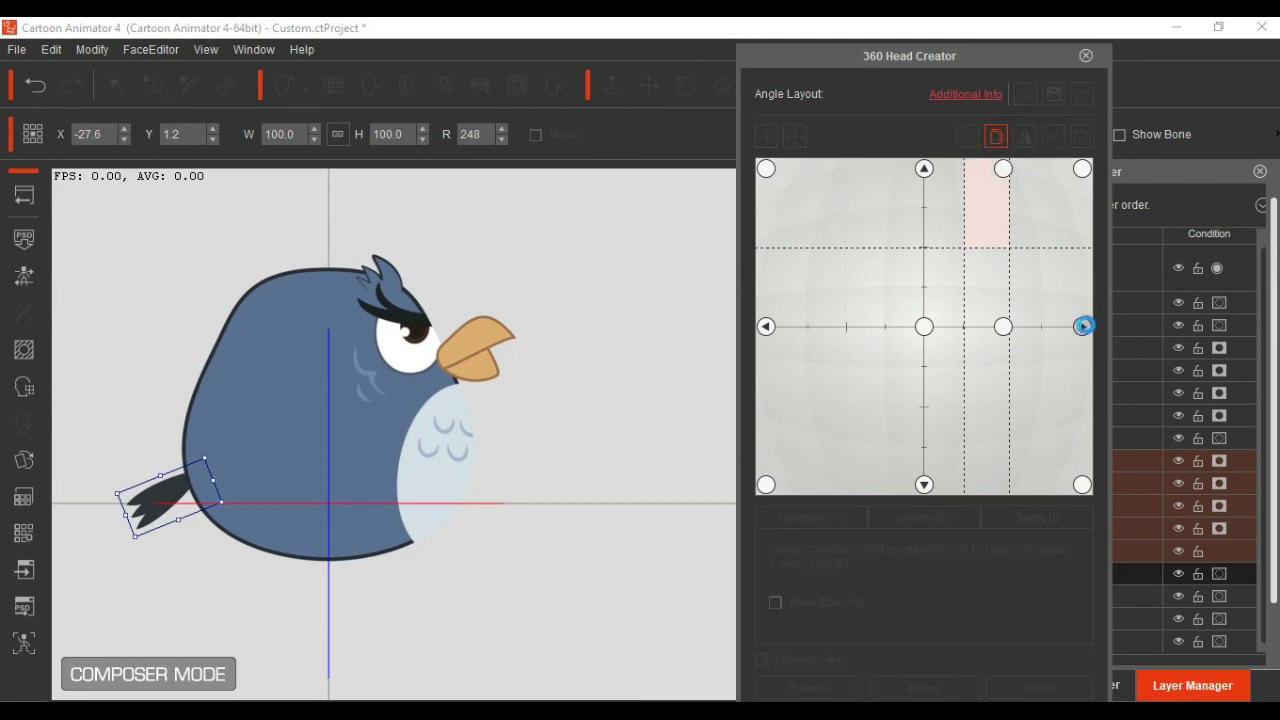
click(1083, 326)
click(1083, 170)
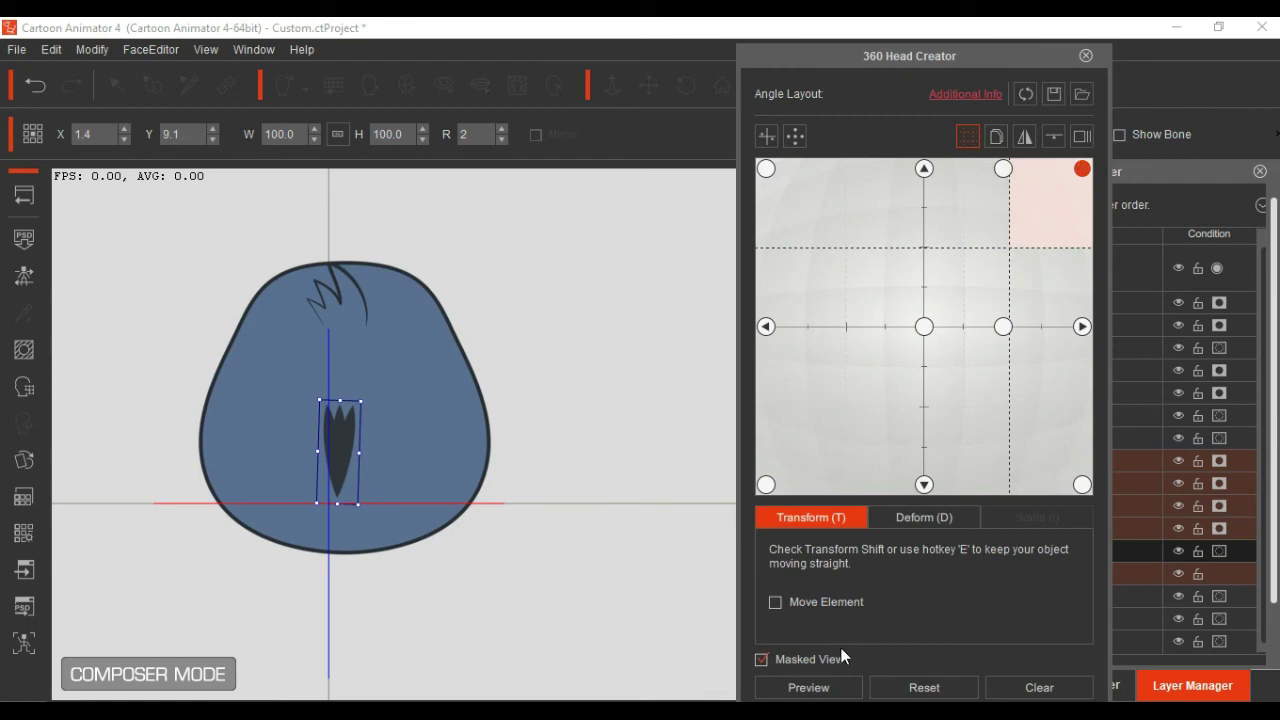
click(808, 689)
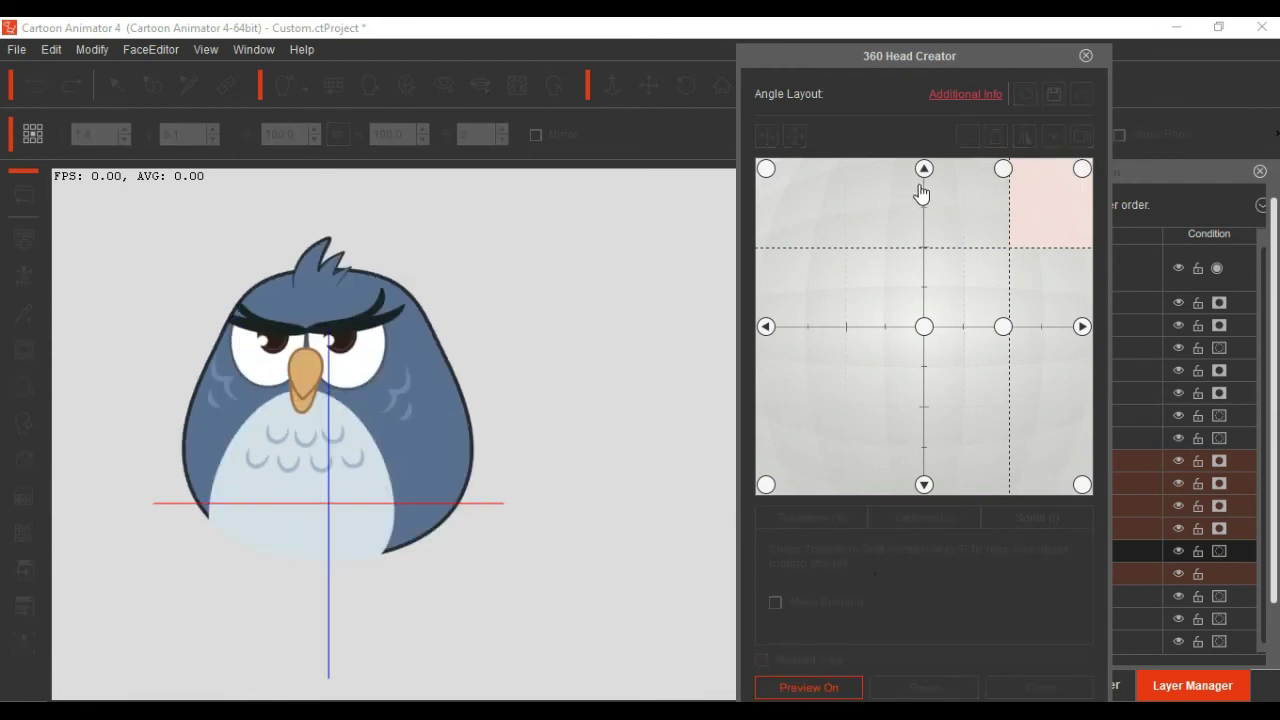